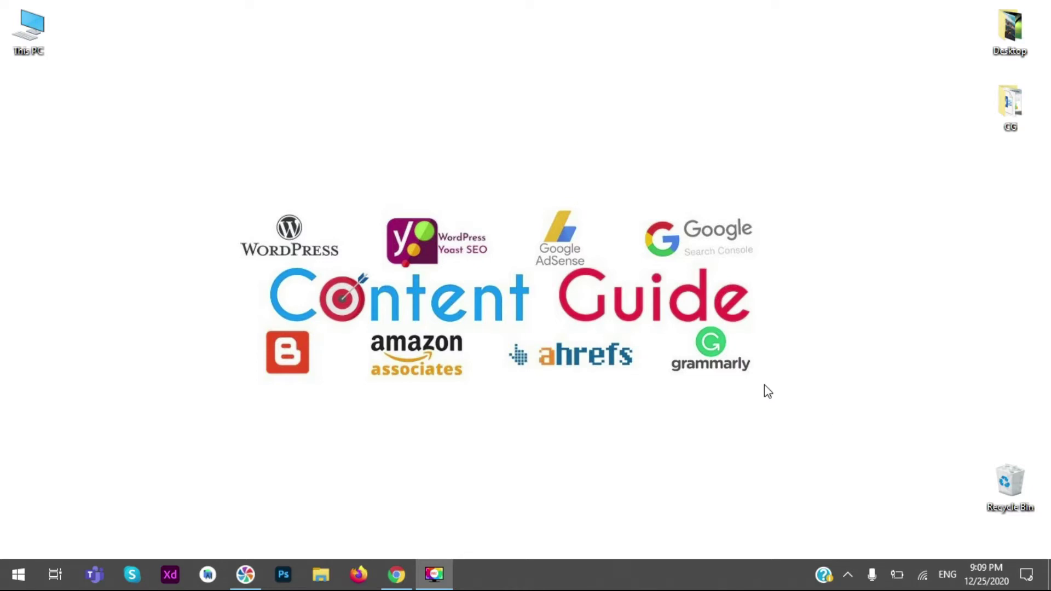
- Restore the Chrome window showing the Hubdaily WordPress login page
click(412, 573)
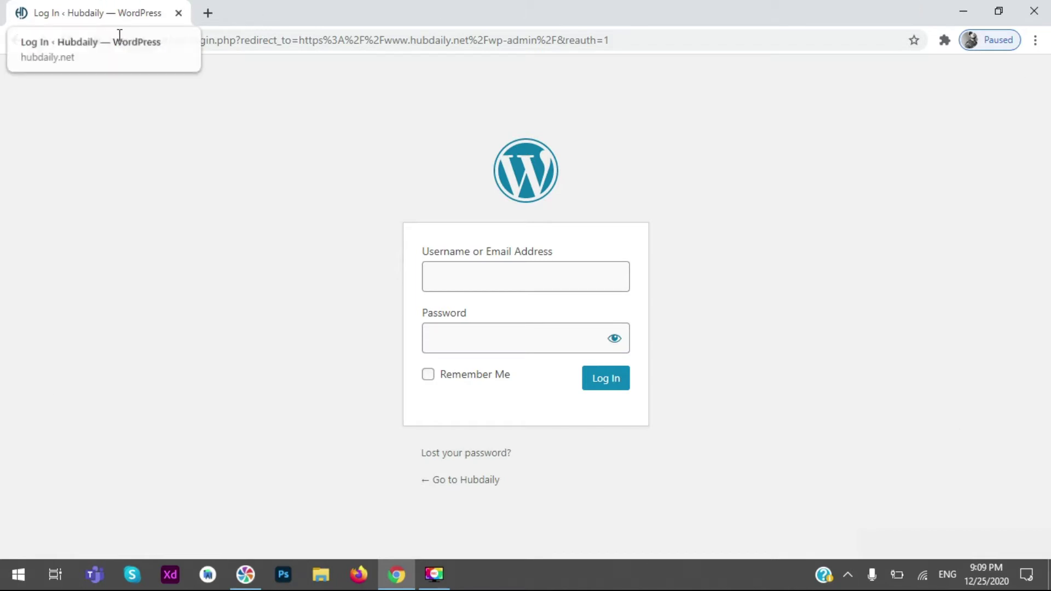
- Log in to the Hubdaily site with the saved username and the account password
click(516, 275)
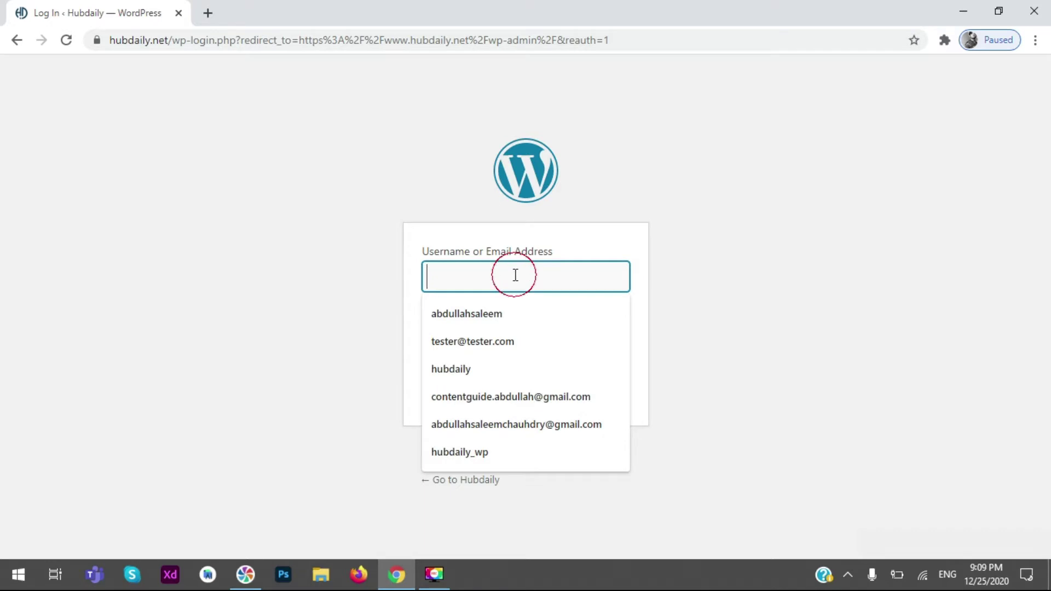
click(512, 304)
click(520, 337)
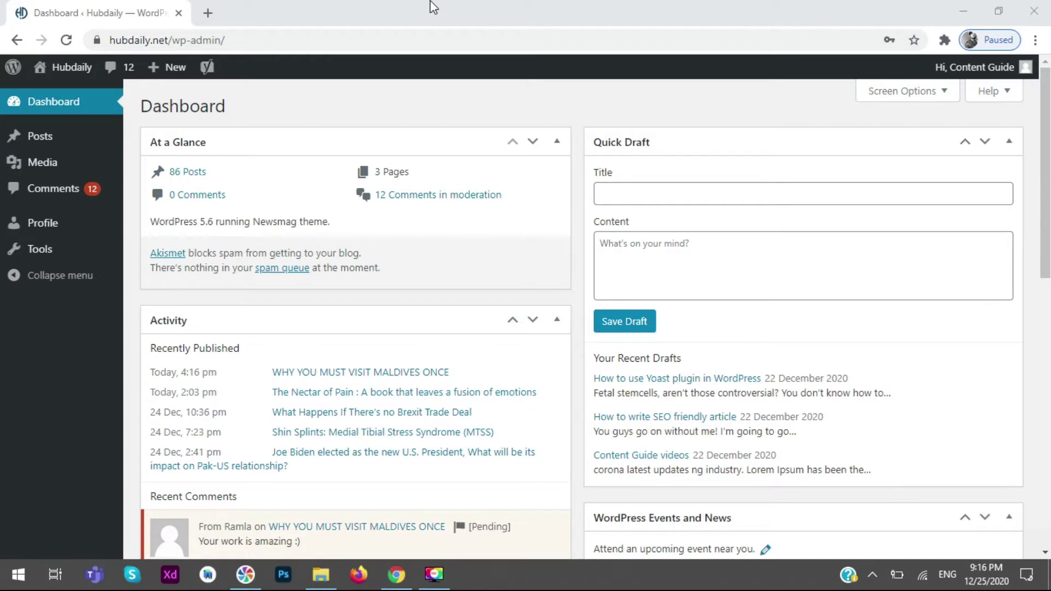
- Hide the At a Glance, Activity, Yoast SEO Posts Overview and Quick Draft boxes via Screen Options
click(697, 20)
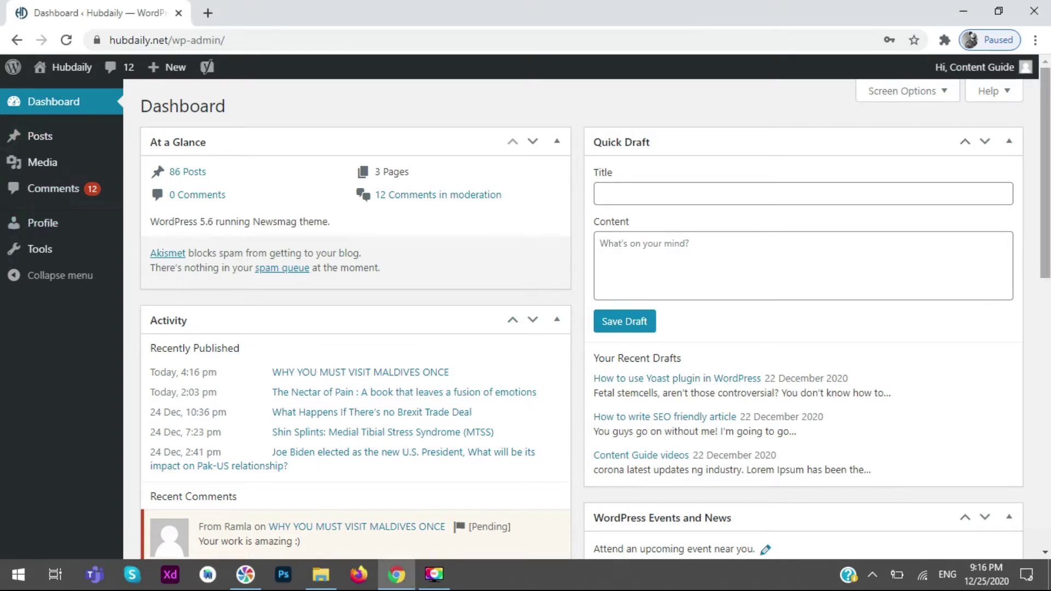
click(1047, 99)
mouse_move(1047, 99)
mouse_down()
mouse_move(1047, 156)
mouse_move(1047, 96)
mouse_up()
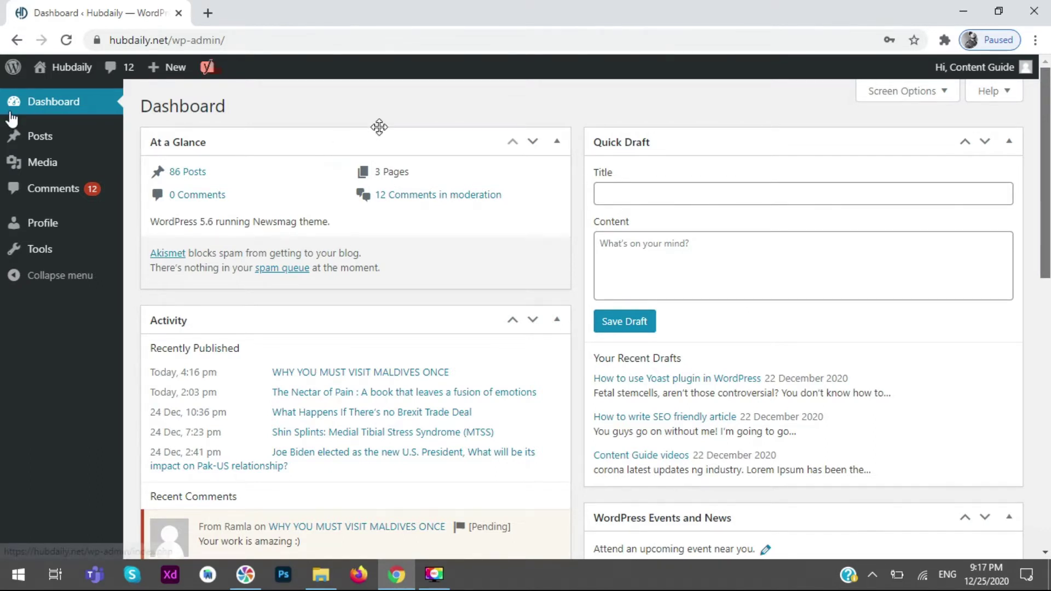
click(906, 91)
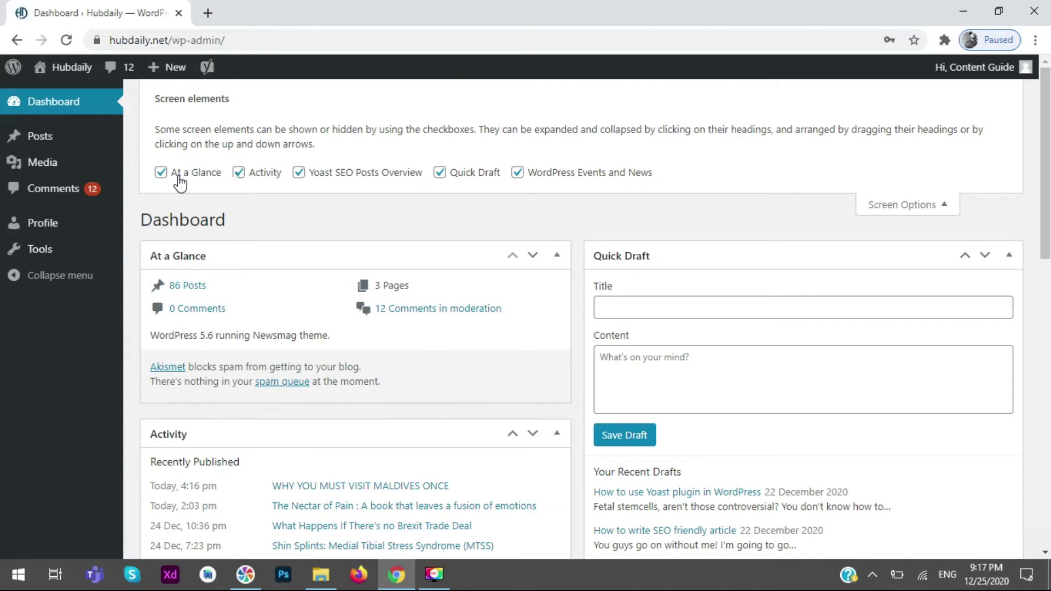
click(179, 178)
click(257, 173)
click(365, 169)
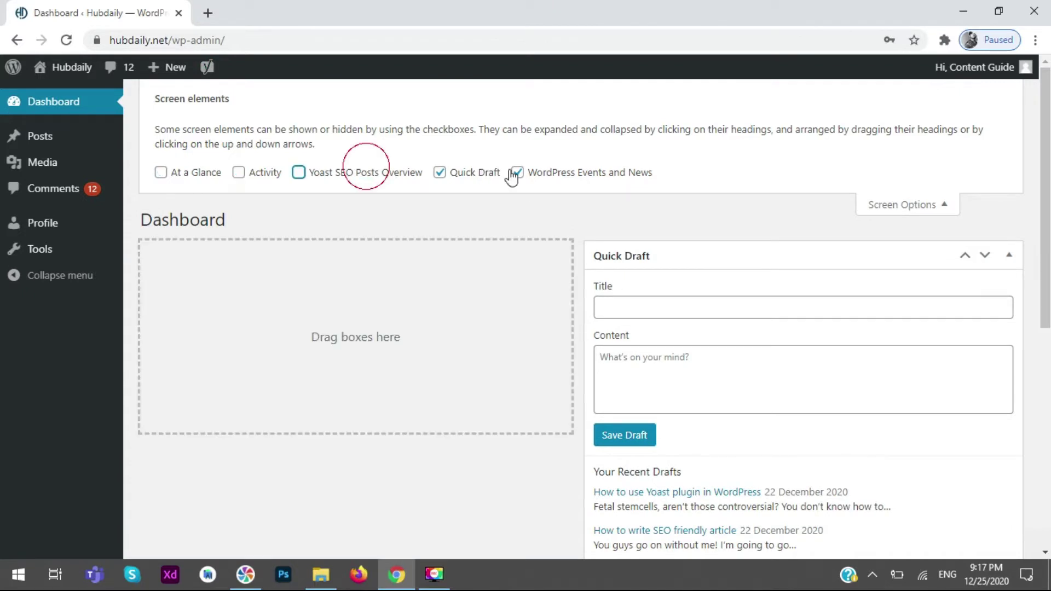
click(474, 174)
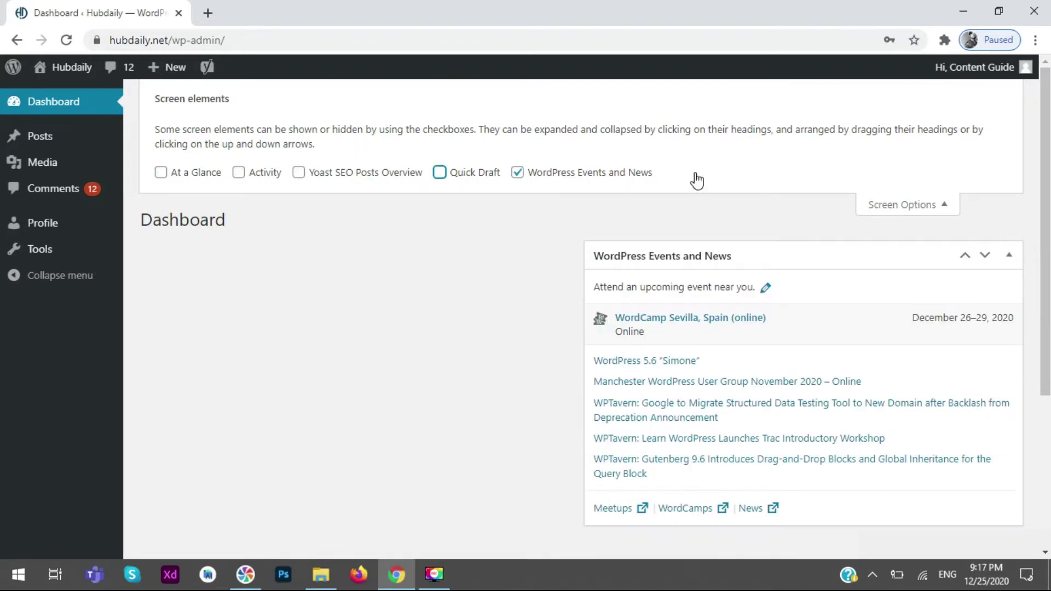
click(947, 204)
- Check the remaining WordPress Events and News box, then go to the Posts list
scroll(1004, 174, down, 2)
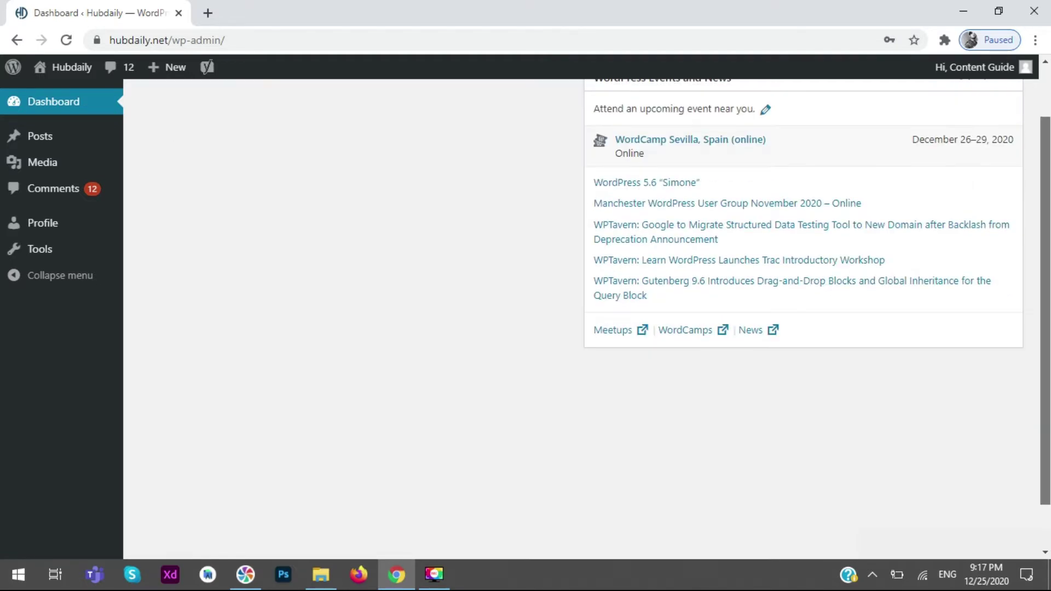
scroll(1047, 230, down, 1)
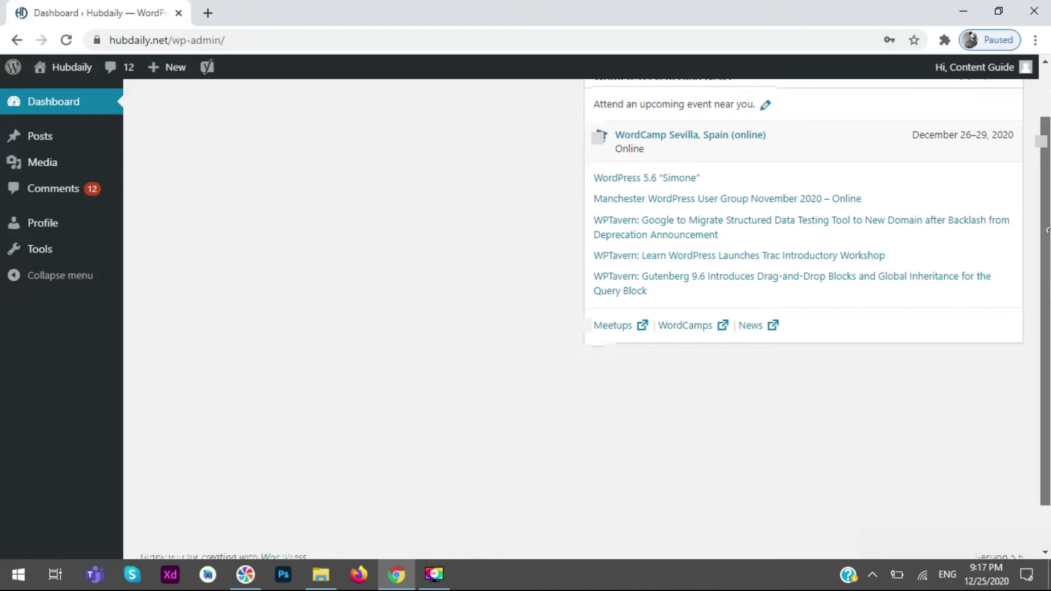
scroll(1046, 230, up, 2)
click(40, 136)
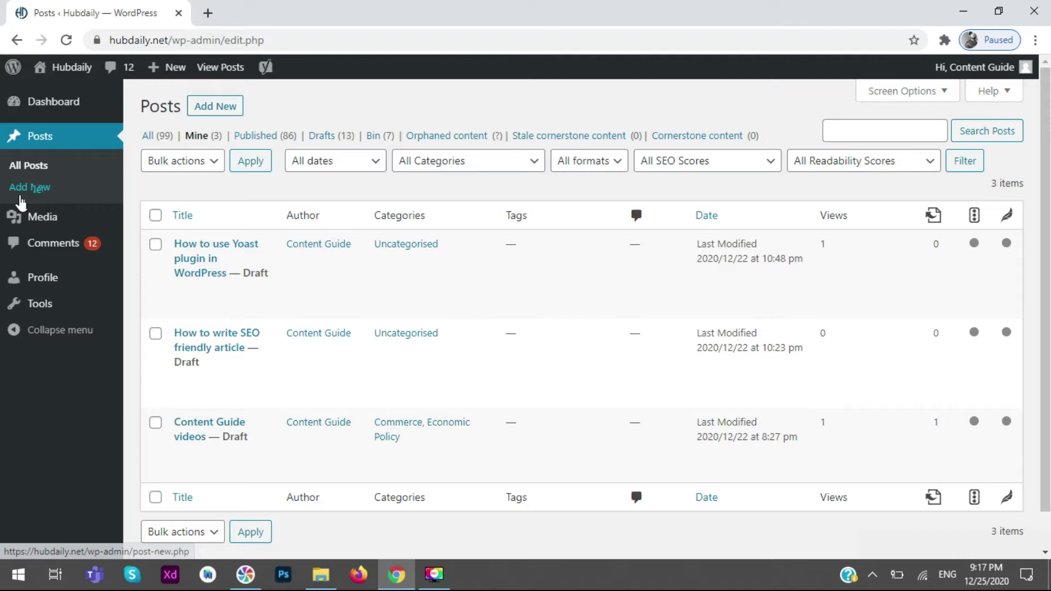
- Leave the three drafts in the Posts list and go to the Profile page
mouse_move(60, 227)
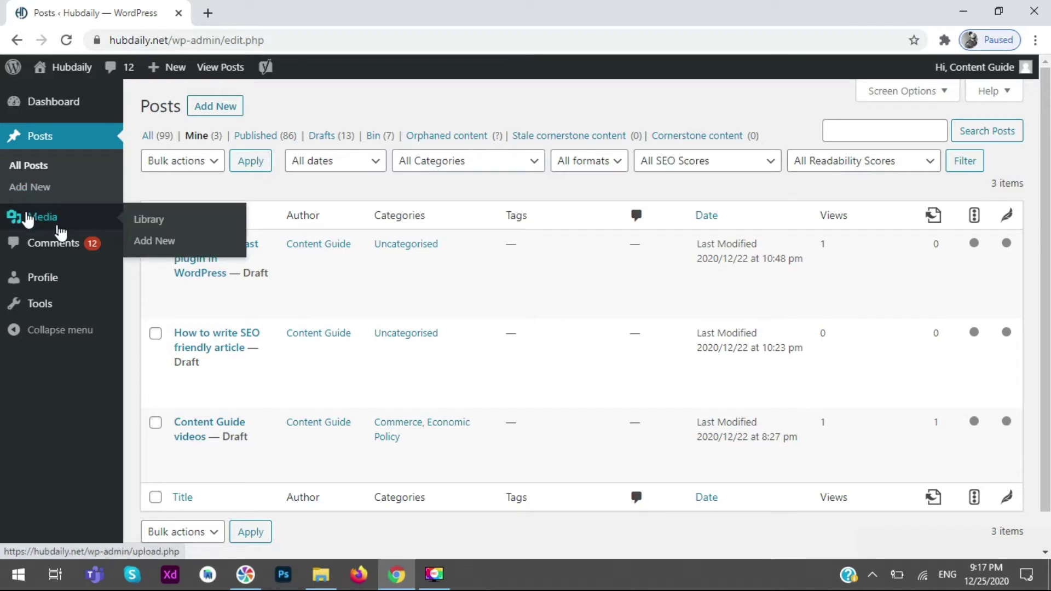
click(59, 280)
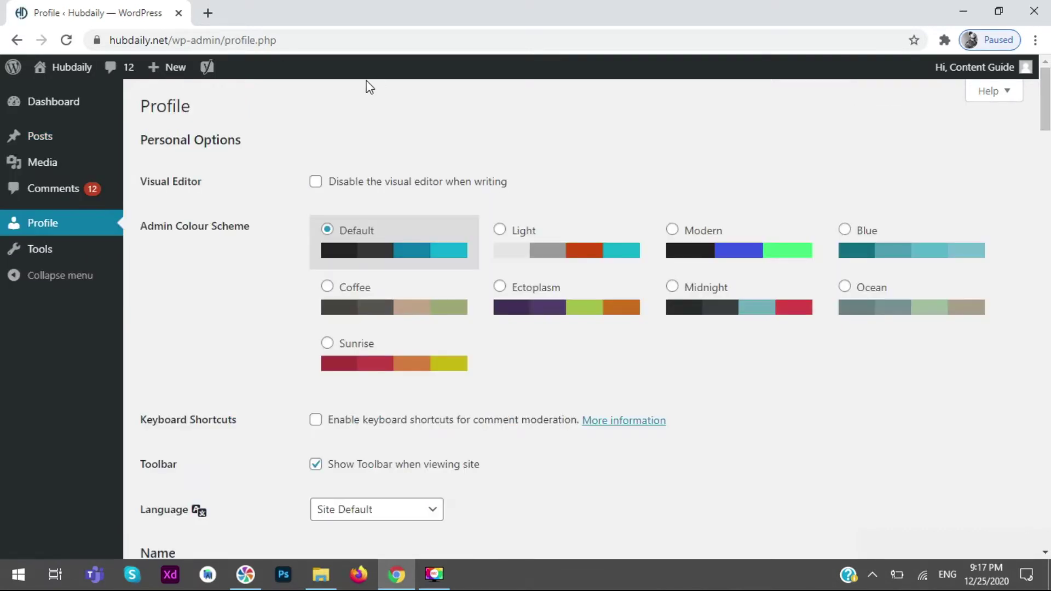
- Scroll through the Profile settings, then view the Tools page
scroll(310, 284, down, 5)
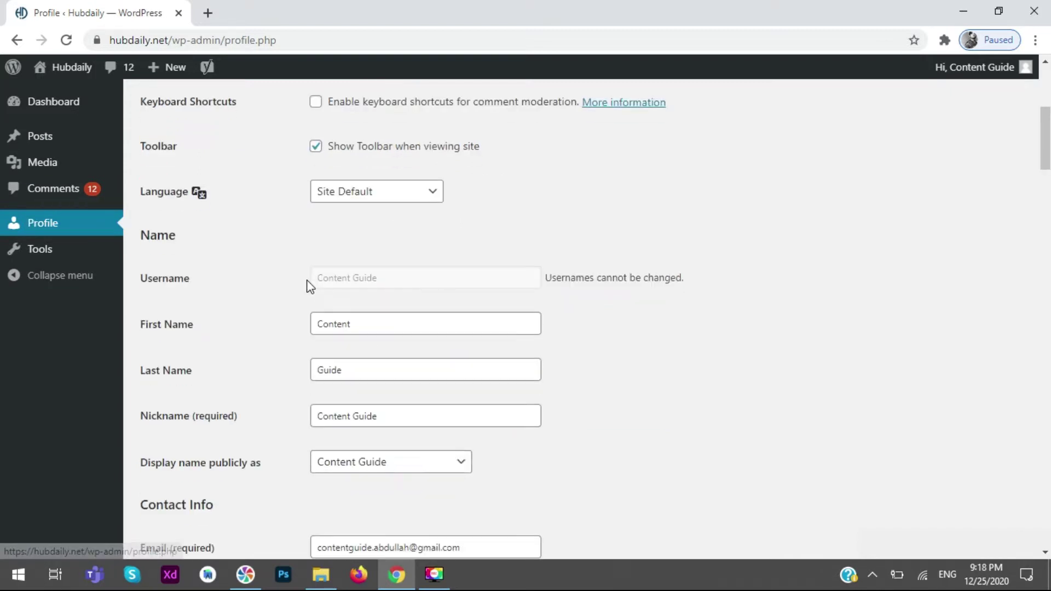
scroll(311, 285, down, 5)
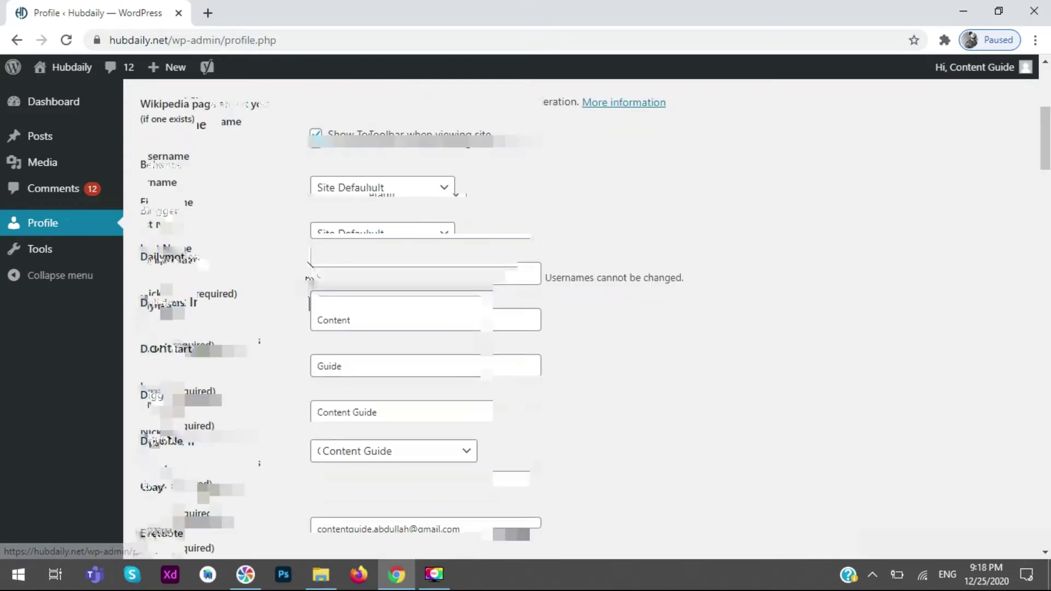
scroll(257, 250, down, 10)
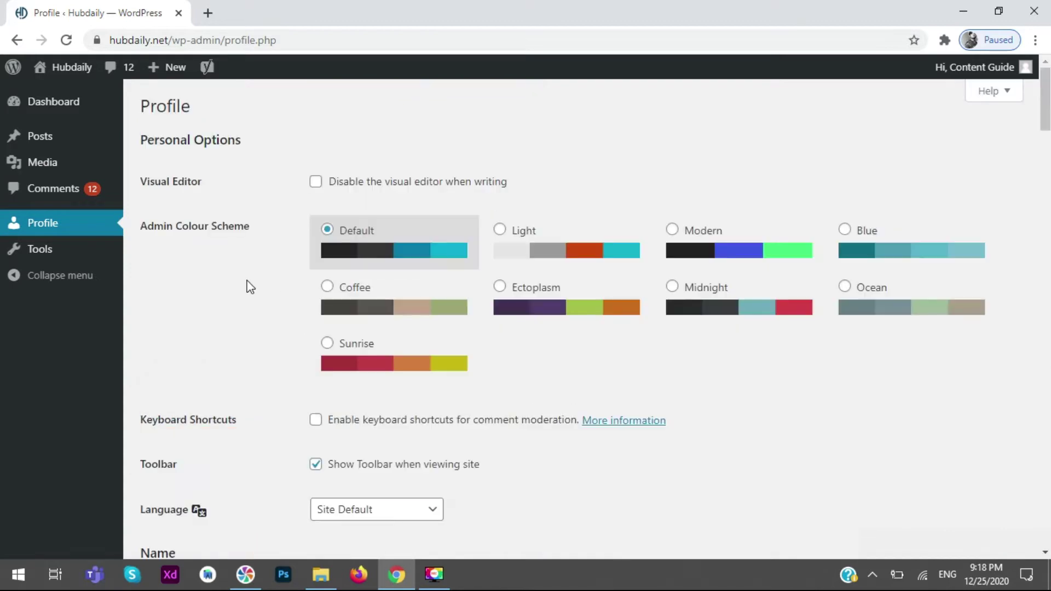
click(65, 250)
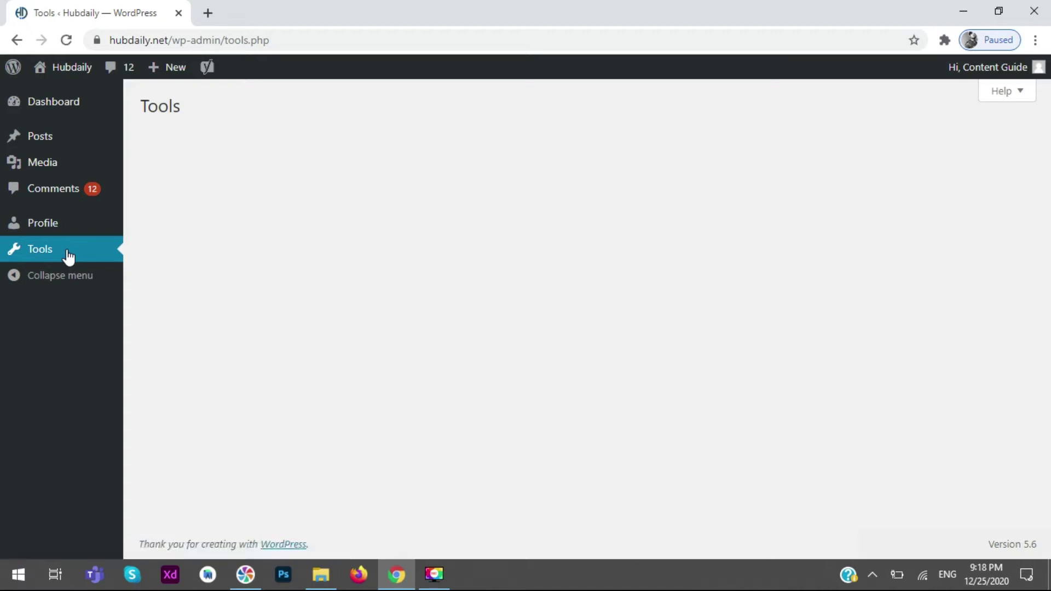
- Start a blank new post from Posts > Add New
mouse_move(8, 83)
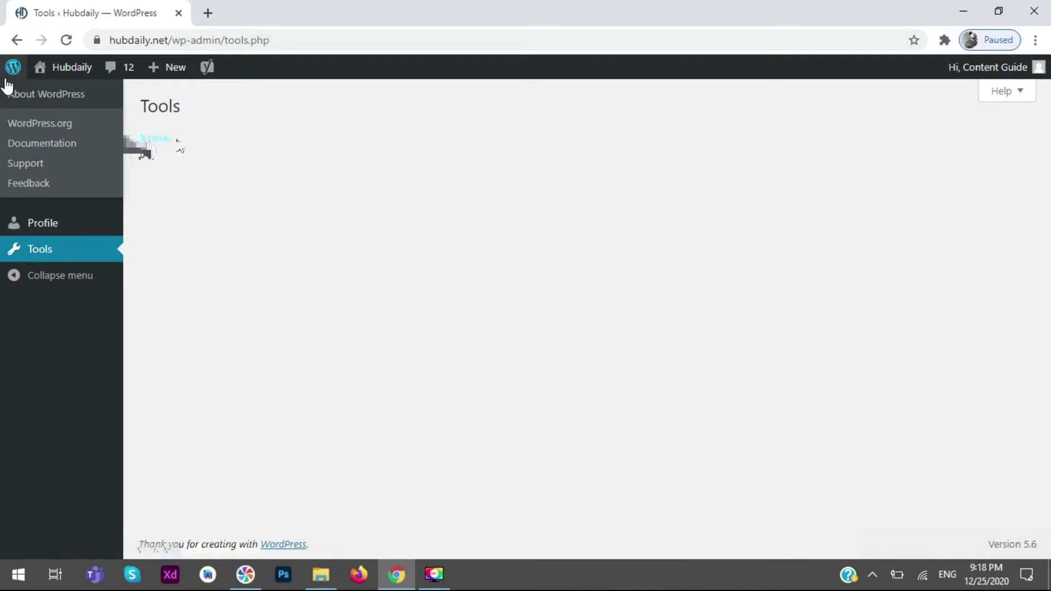
mouse_move(104, 136)
click(163, 165)
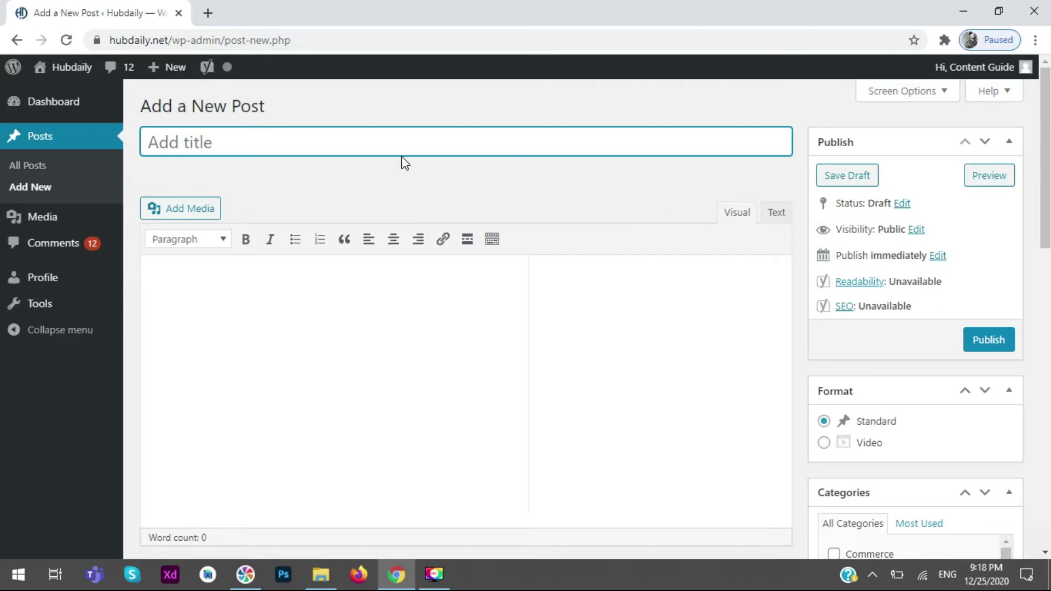
- Title the post 'I want to write new heading' and preview it in a new tab
click(393, 138)
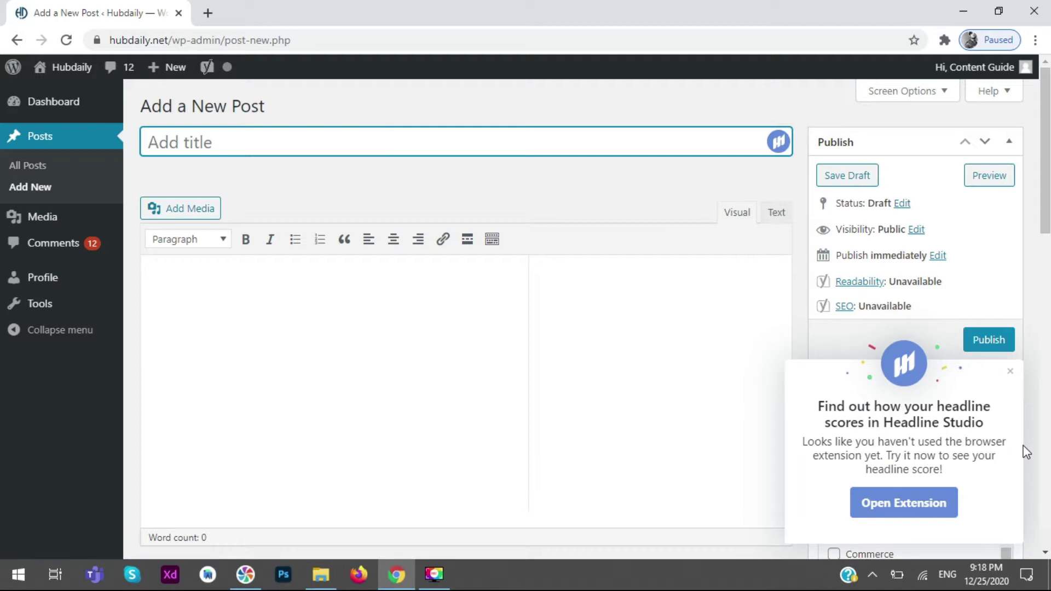
click(1010, 371)
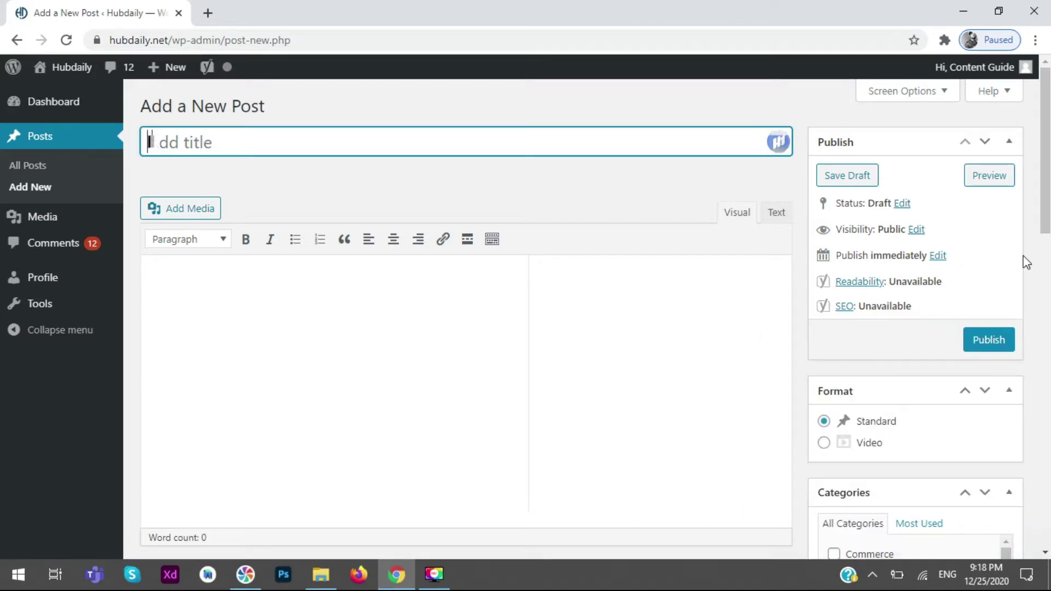
text(I)
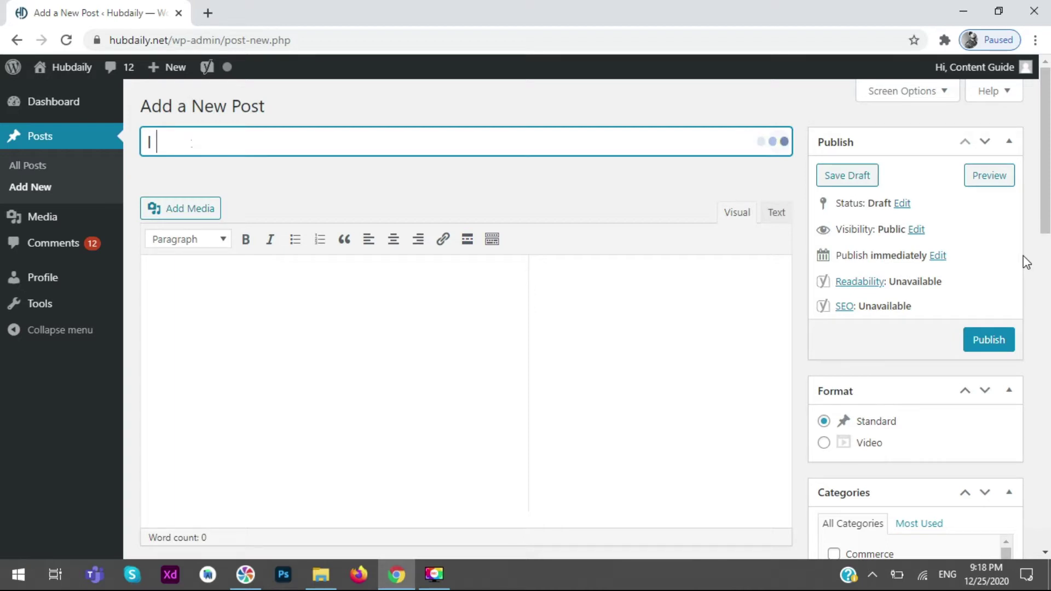
text(want to write new heading)
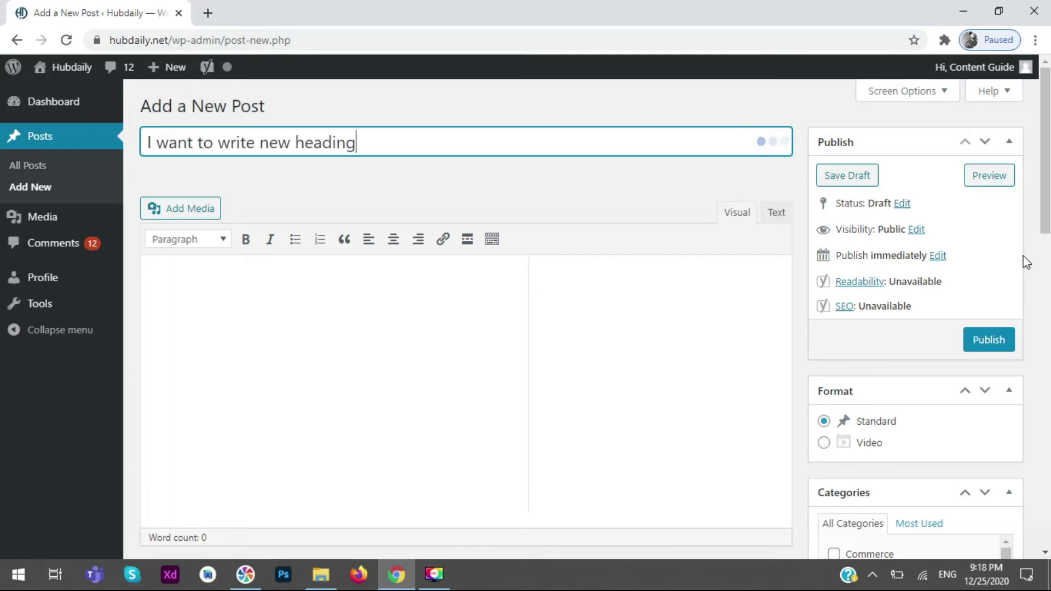
drag(357, 144, 141, 121)
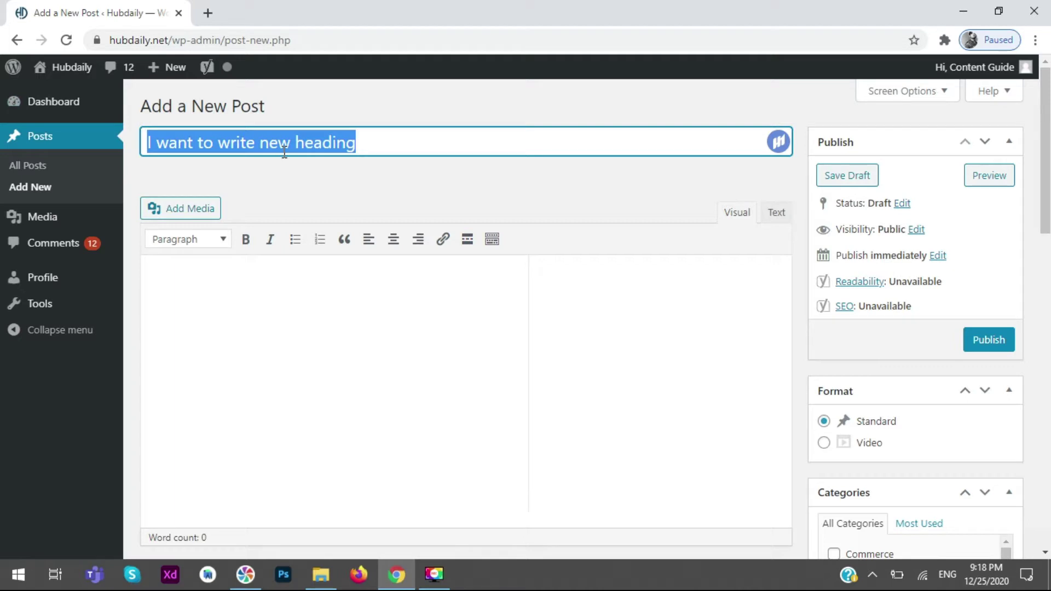
click(980, 177)
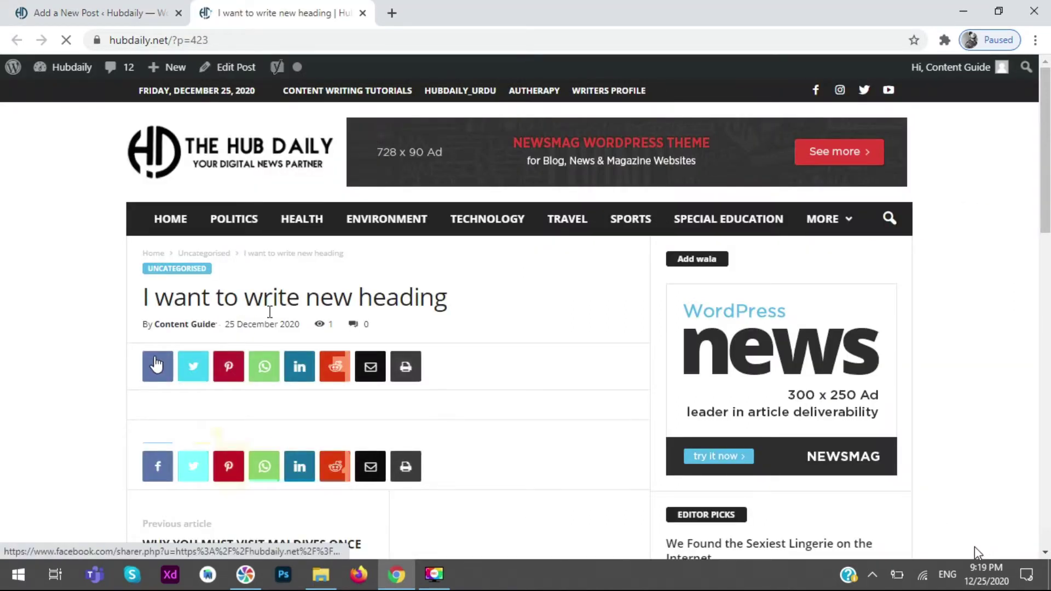
- Scroll the post preview, then return to the Add a New Post editor tab
drag(464, 307, 183, 288)
scroll(183, 288, down, 8)
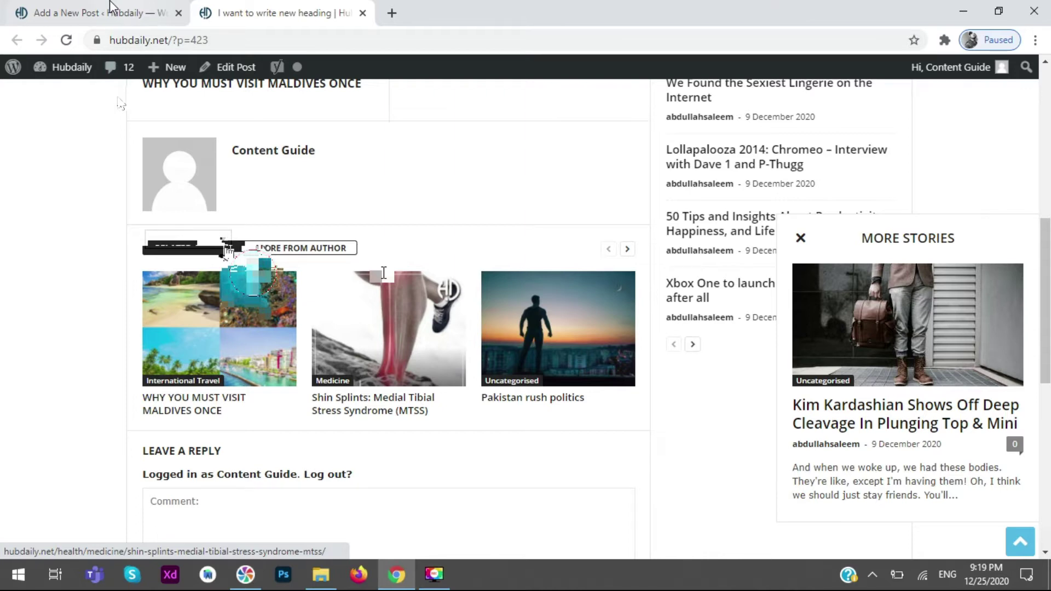
click(111, 8)
- Add 'Heading 2' two lines below 'Heading 1' and select the Heading 1 line
key(Return)
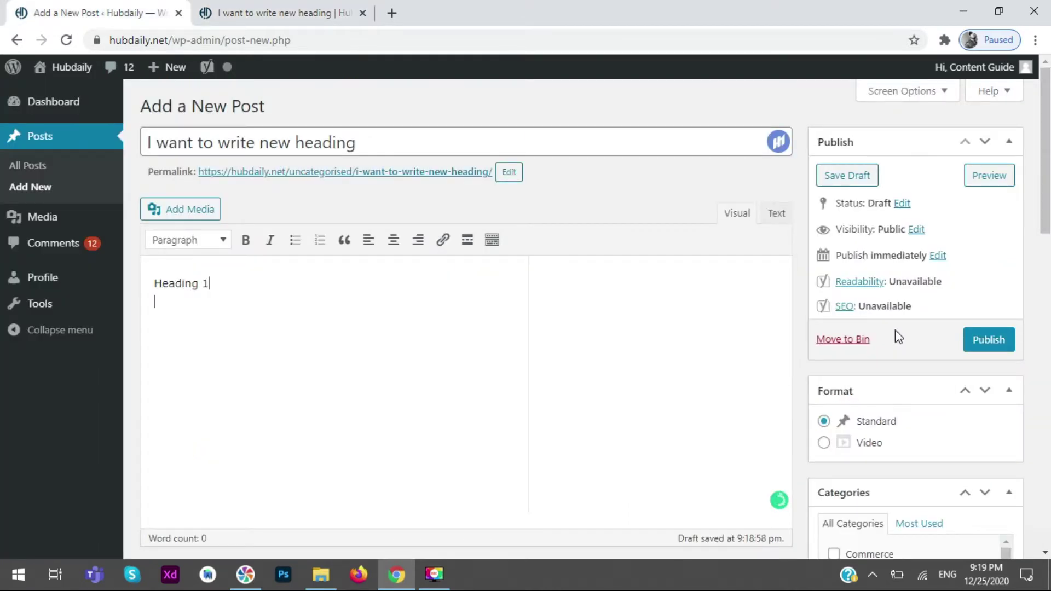
key(Return)
text(Heading 2)
drag(235, 290, 153, 284)
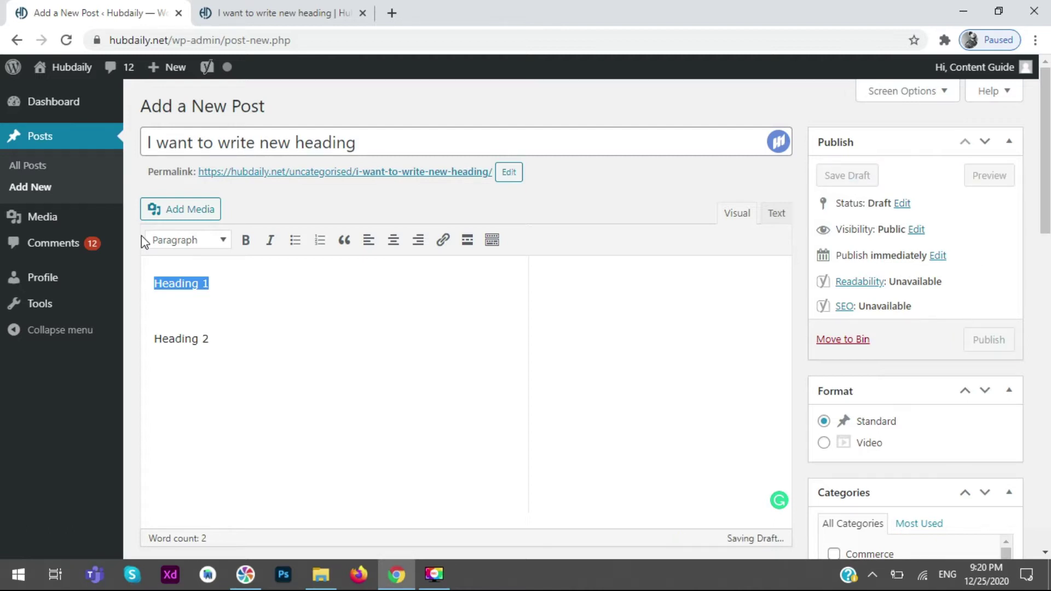
- Format the first line as Heading 1 using the block format dropdown
click(173, 242)
click(175, 280)
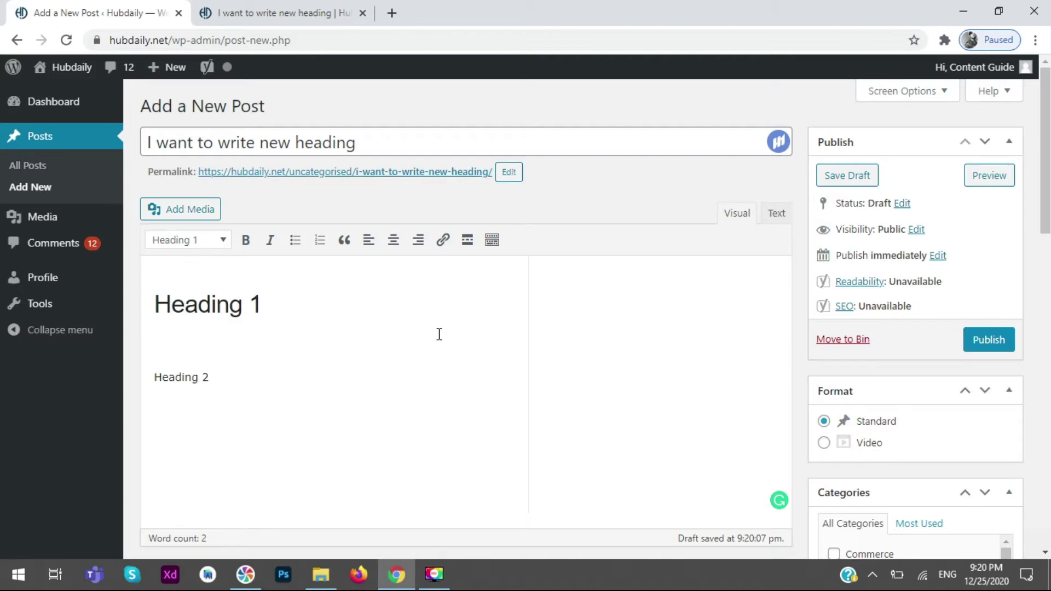
click(199, 241)
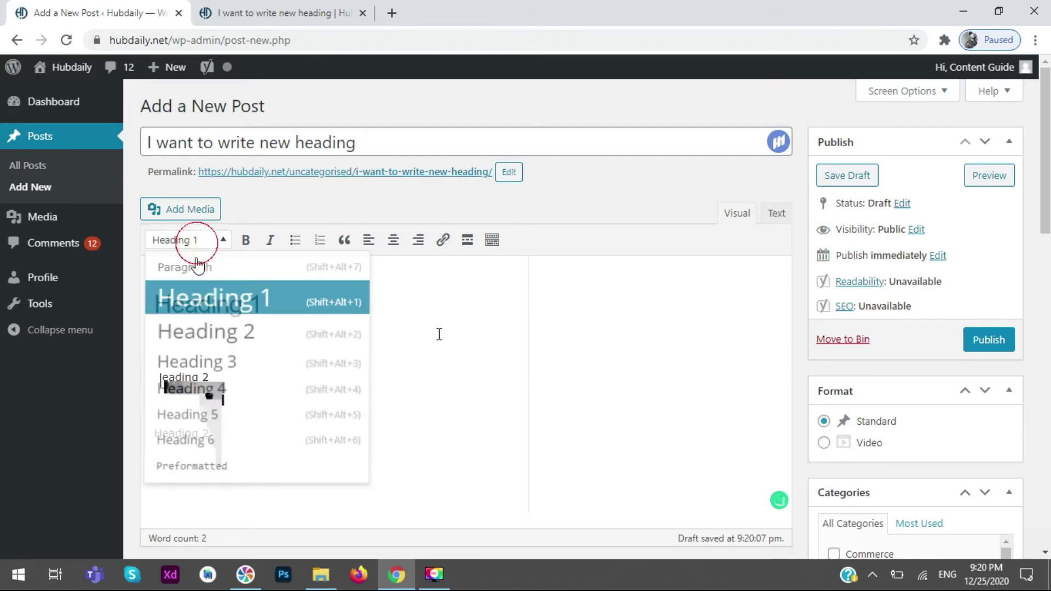
- Type filler text 'kjas' between the headings and select the title and Heading 2 line
click(294, 359)
text(kjas)
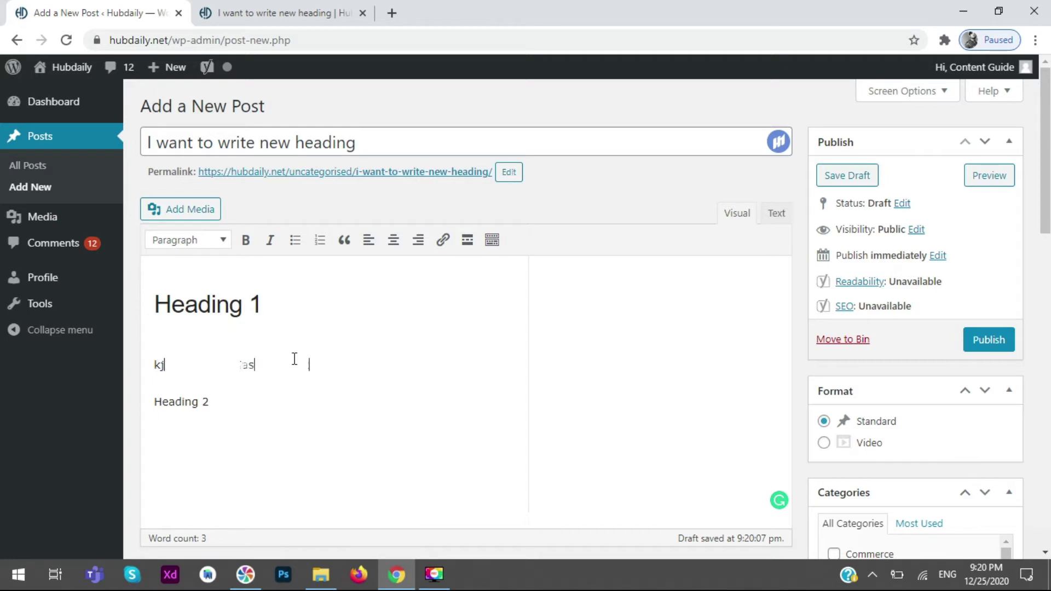
drag(310, 364, 141, 370)
triple_click(378, 142)
drag(378, 142, 407, 146)
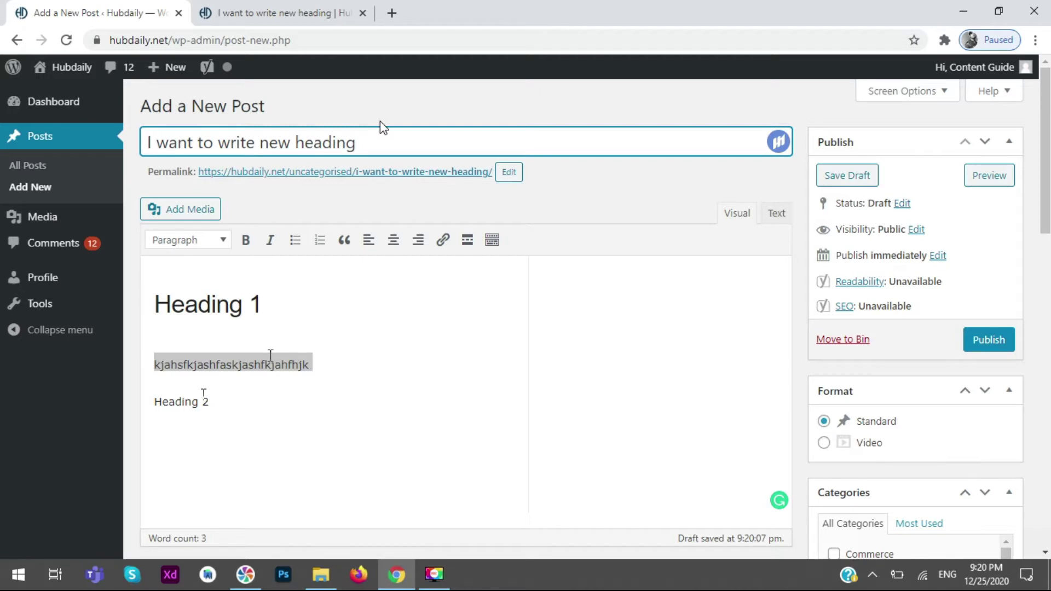
click(207, 403)
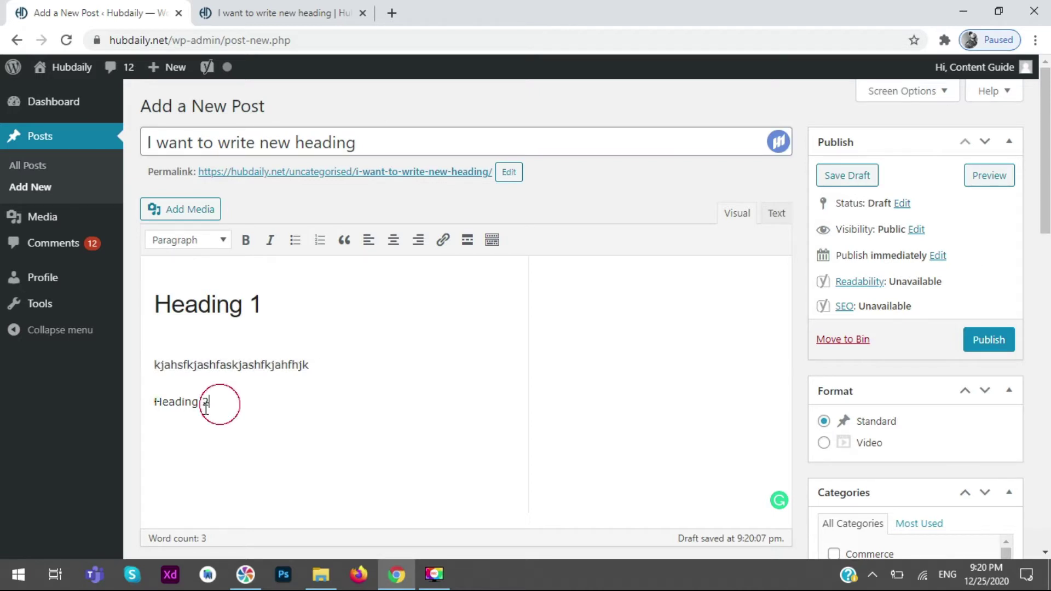
triple_click(206, 405)
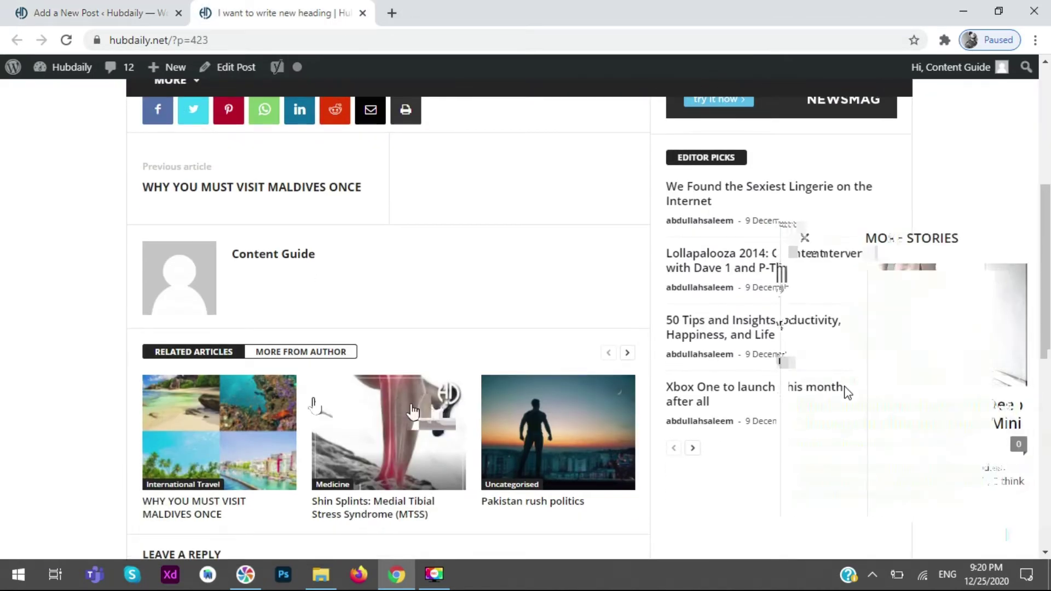
- Open the related article 'Why You Must Visit Maldives Once' in a new tab
scroll(268, 414, down, 1)
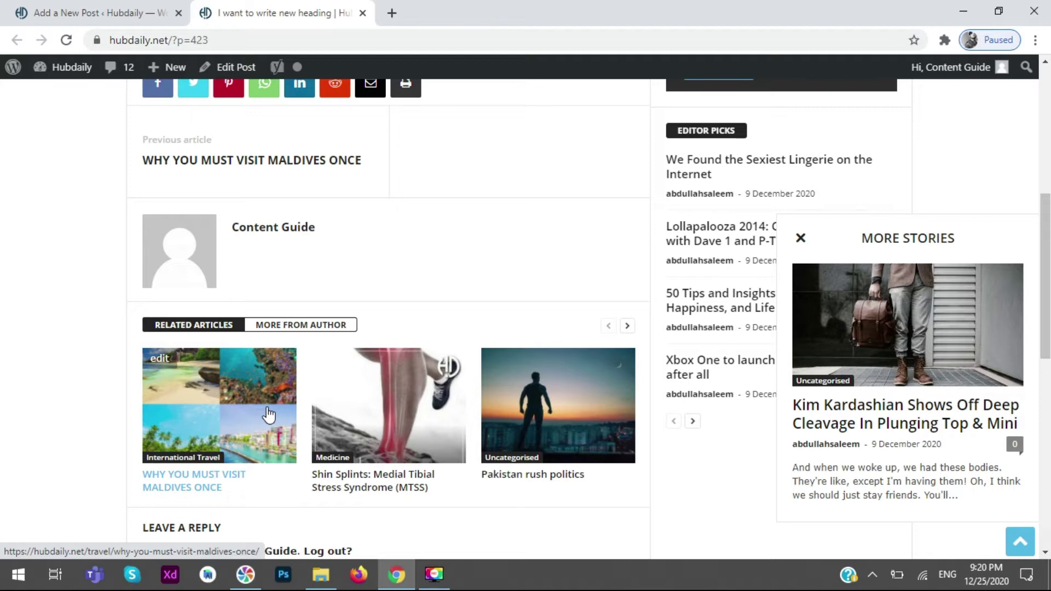
middle_click(269, 414)
key(ctrl+Tab)
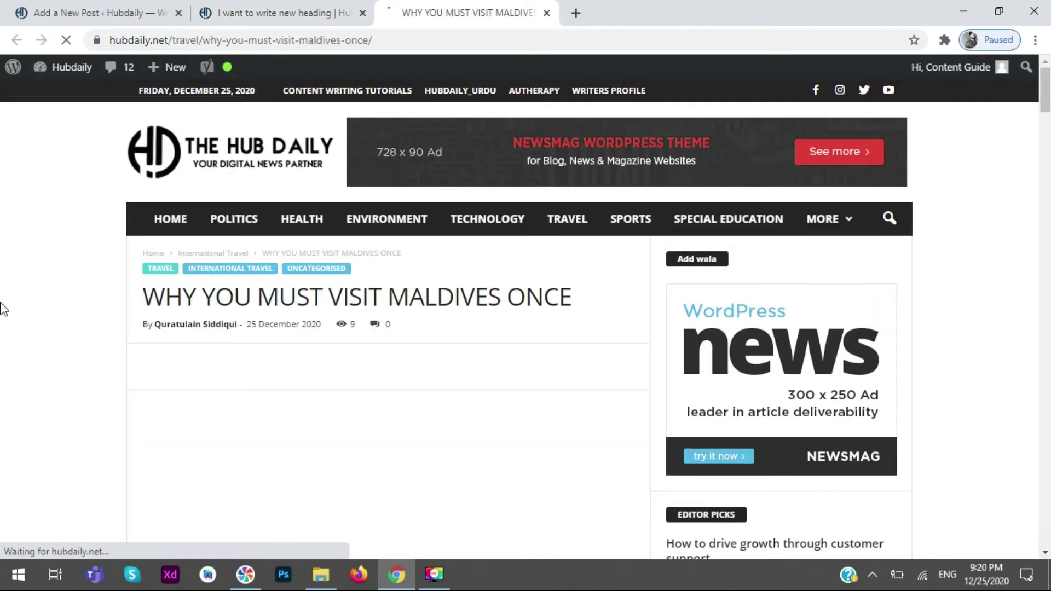
- Read through the Maldives article, selecting part of its intro paragraph
scroll(562, 337, down, 6)
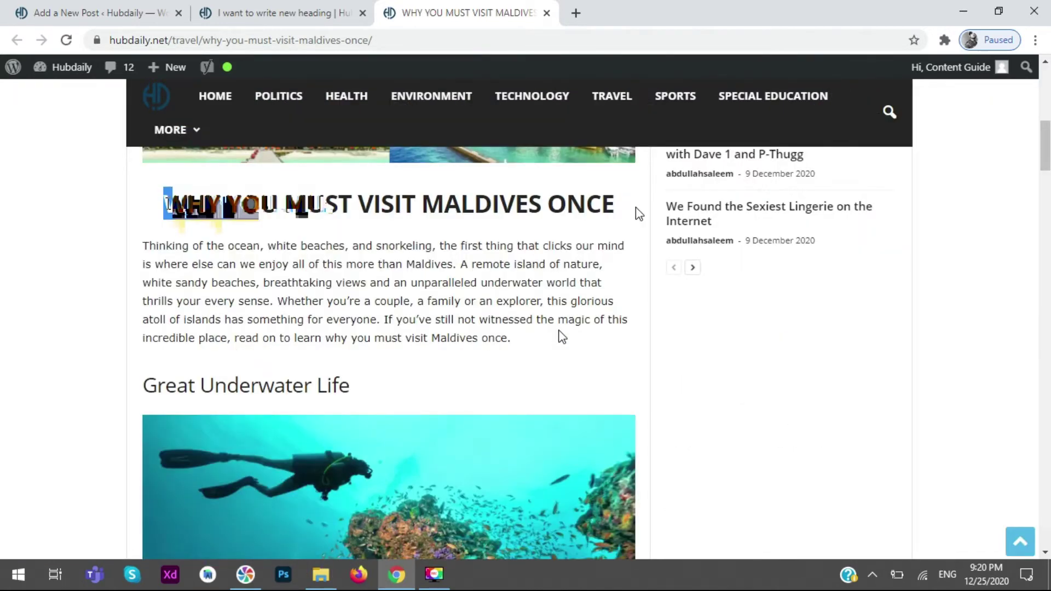
drag(562, 336, 269, 302)
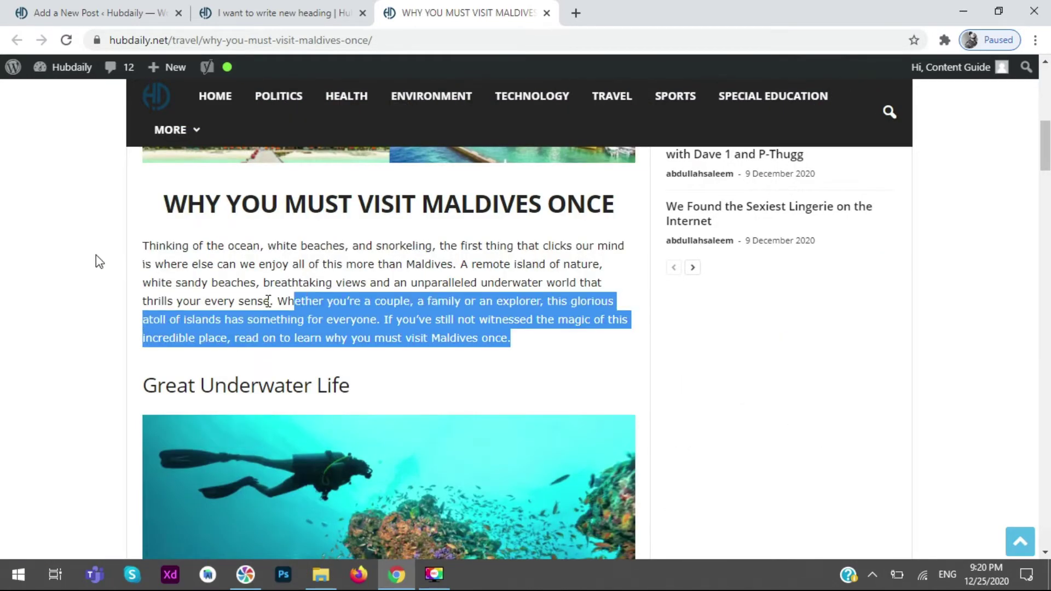
drag(350, 385, 164, 385)
scroll(233, 383, down, 5)
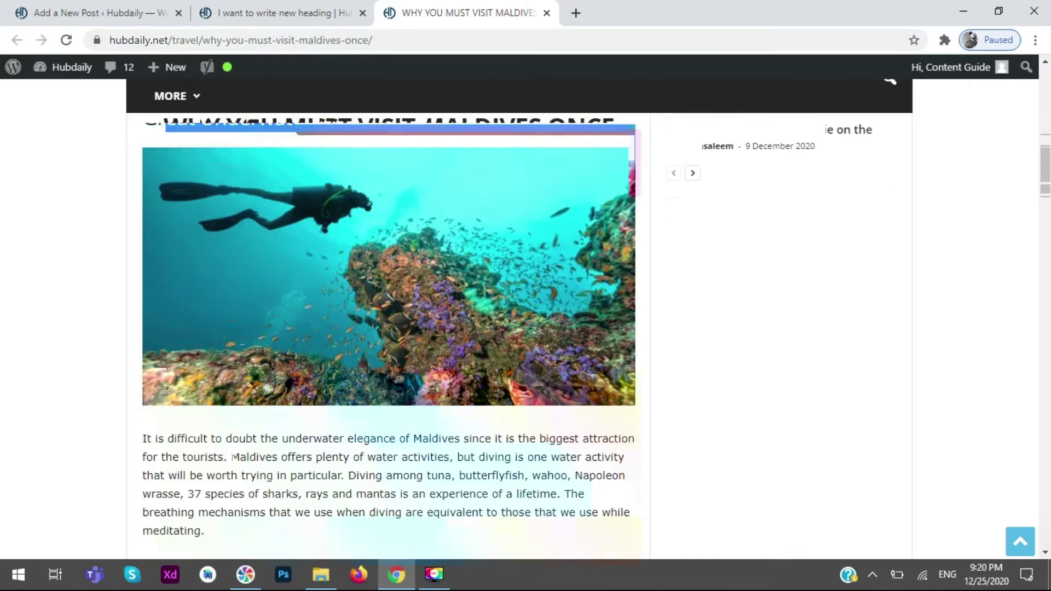
scroll(389, 334, down, 4)
scroll(11, 308, down, 3)
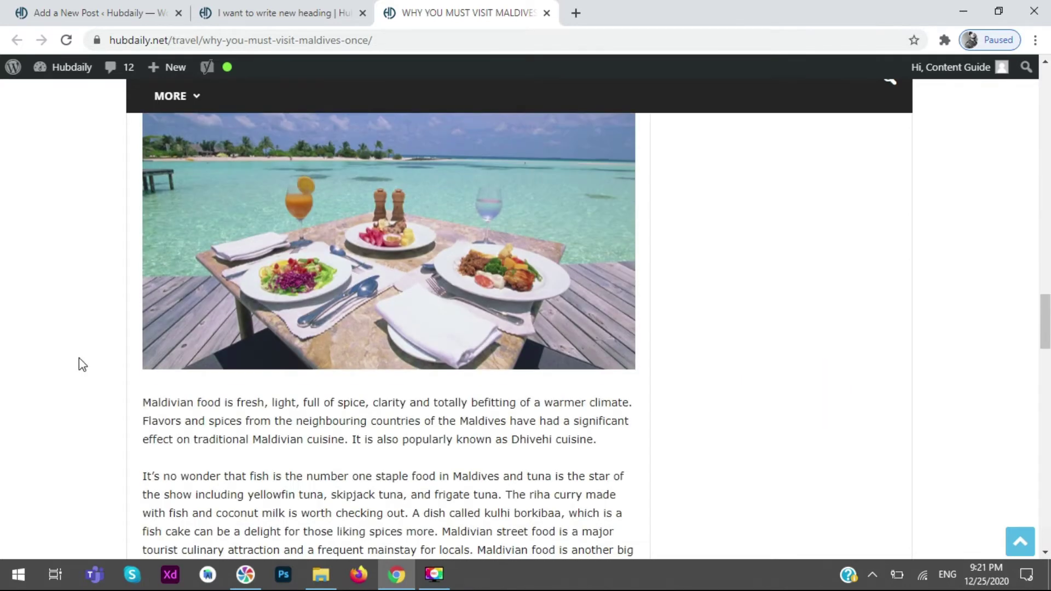
scroll(82, 364, down, 3)
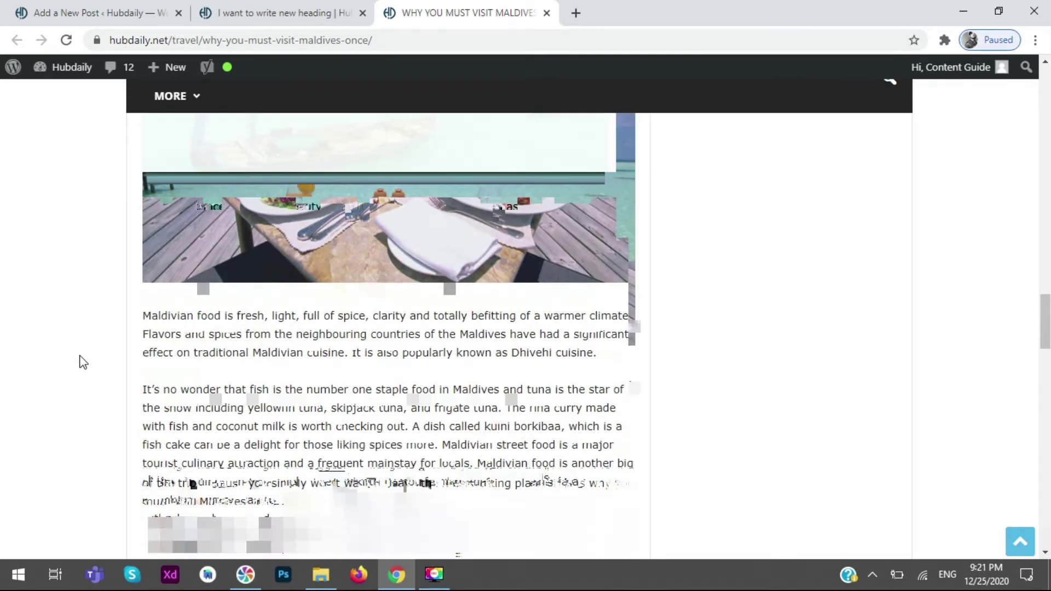
scroll(83, 363, down, 5)
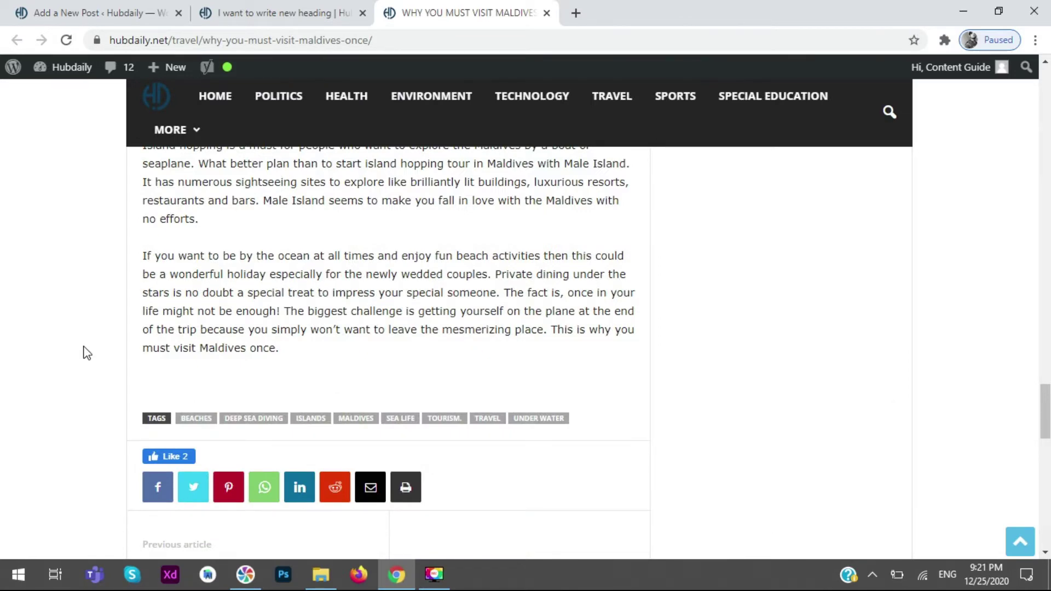
scroll(83, 353, up, 15)
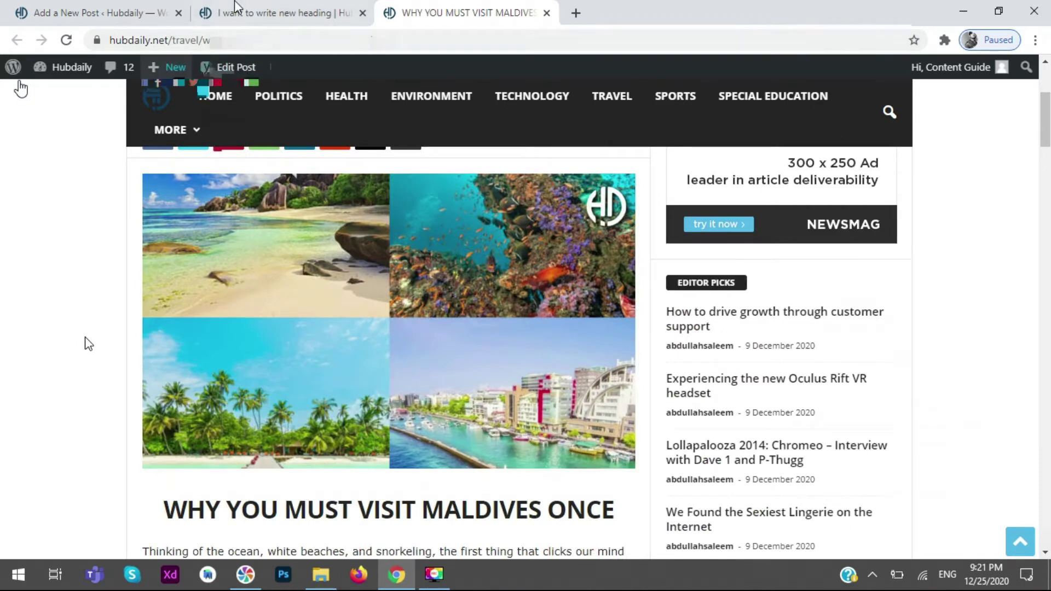
- Back in the Add a New Post editor, add an empty line after Heading 2 and open Add Media
key(ctrl+shift+Tab)
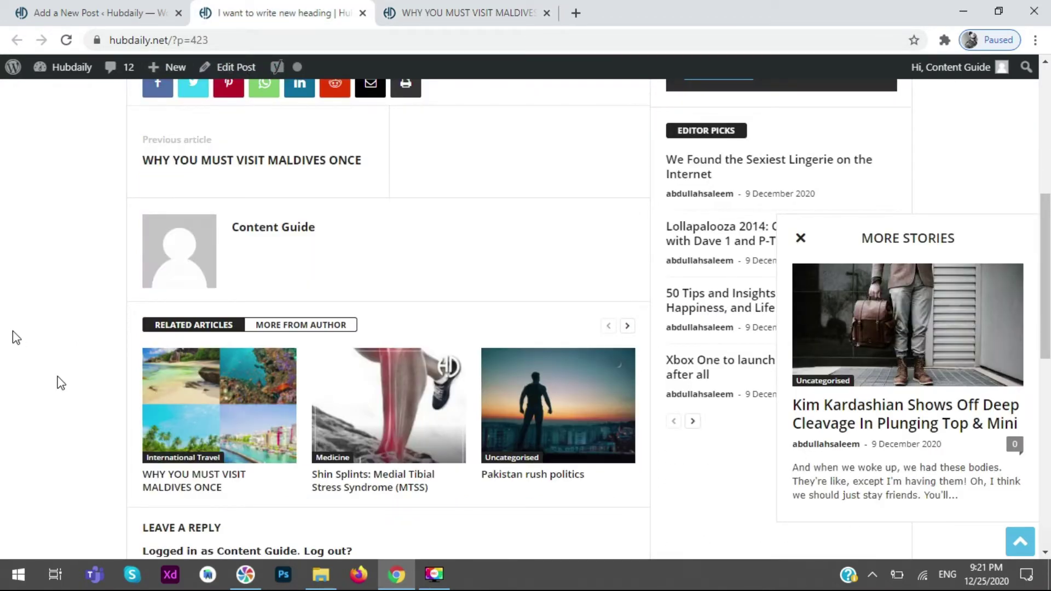
scroll(12, 332, up, 7)
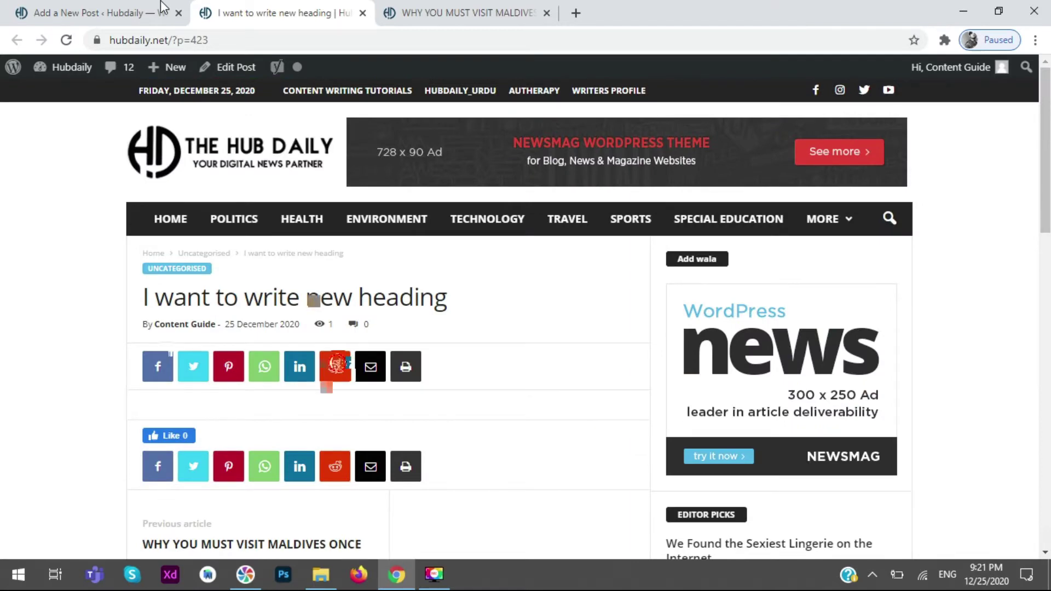
key(ctrl+shift+Tab)
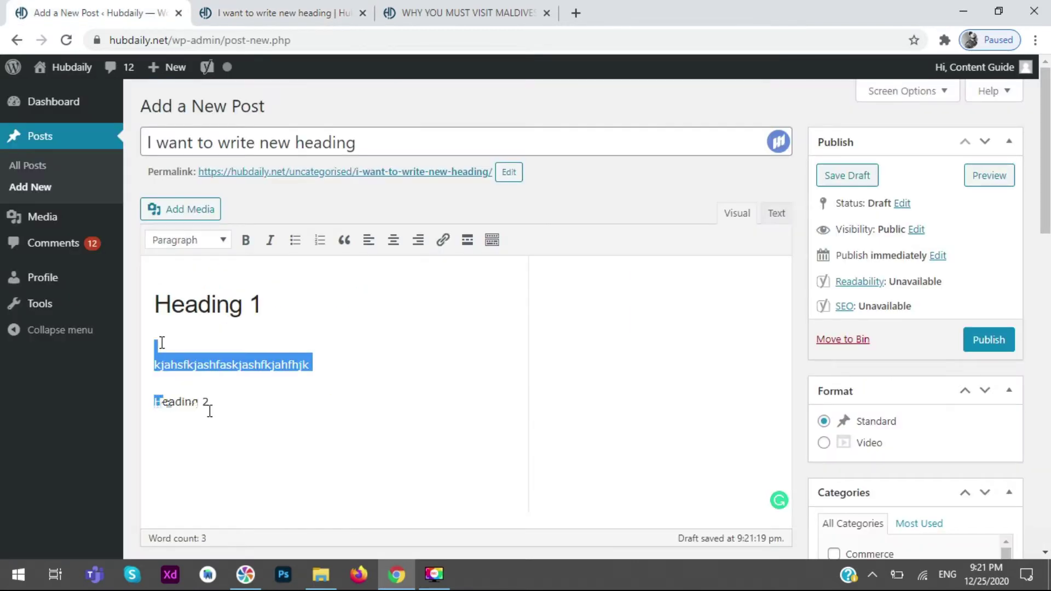
triple_click(164, 402)
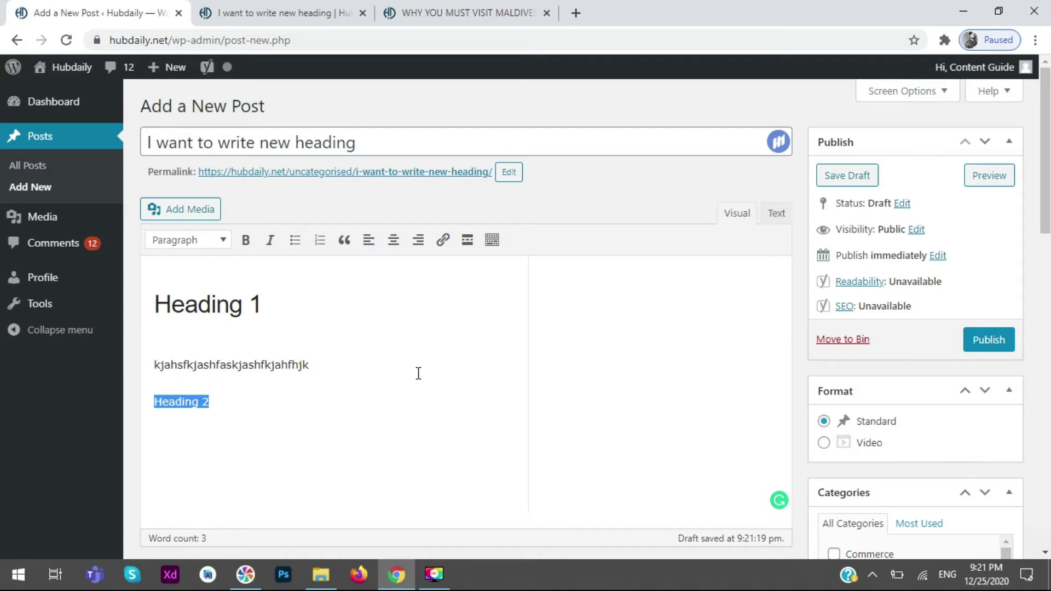
key(Right)
key(Return)
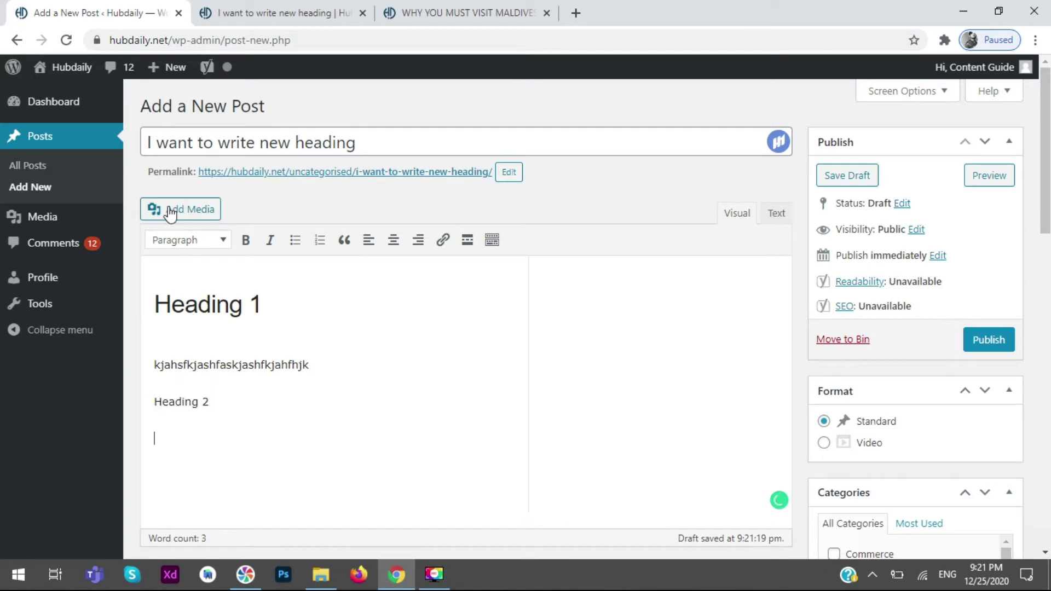
click(170, 212)
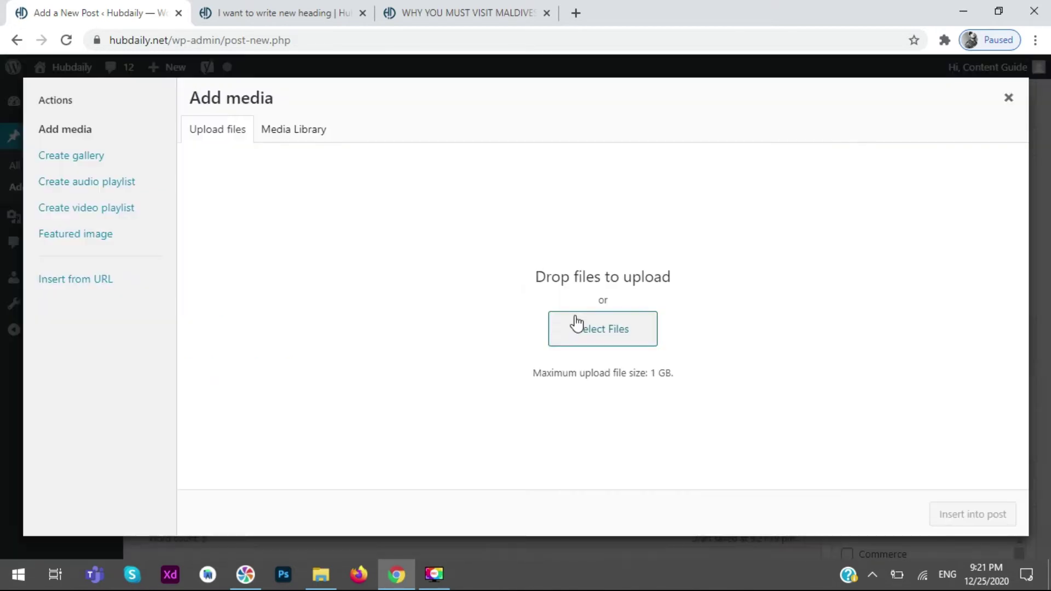
- Choose the waste-hierarchy pyramid image from the Media Library and insert it below Heading 2
click(575, 319)
click(302, 133)
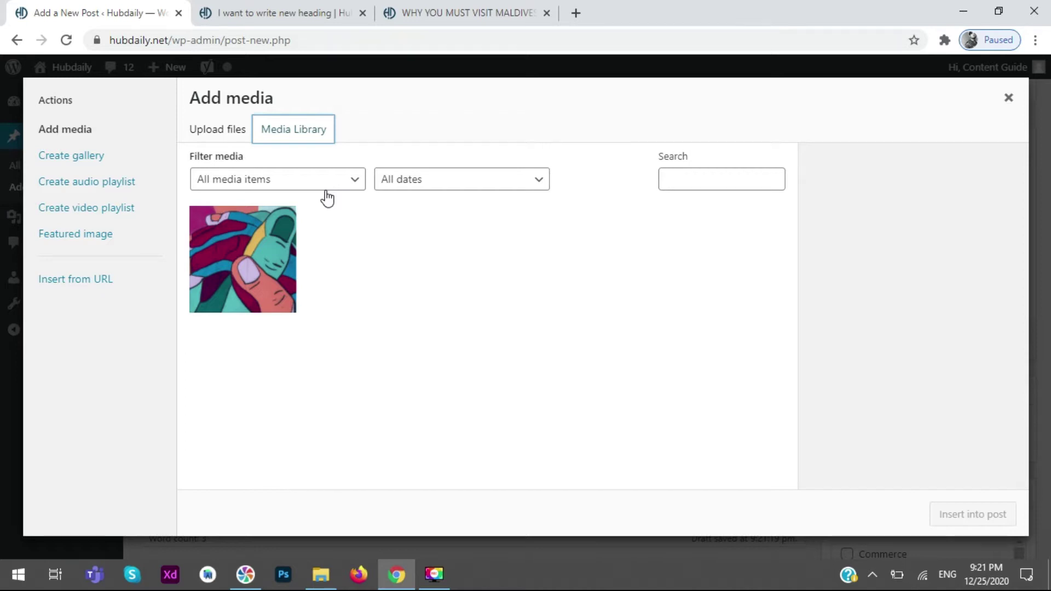
click(218, 128)
click(591, 332)
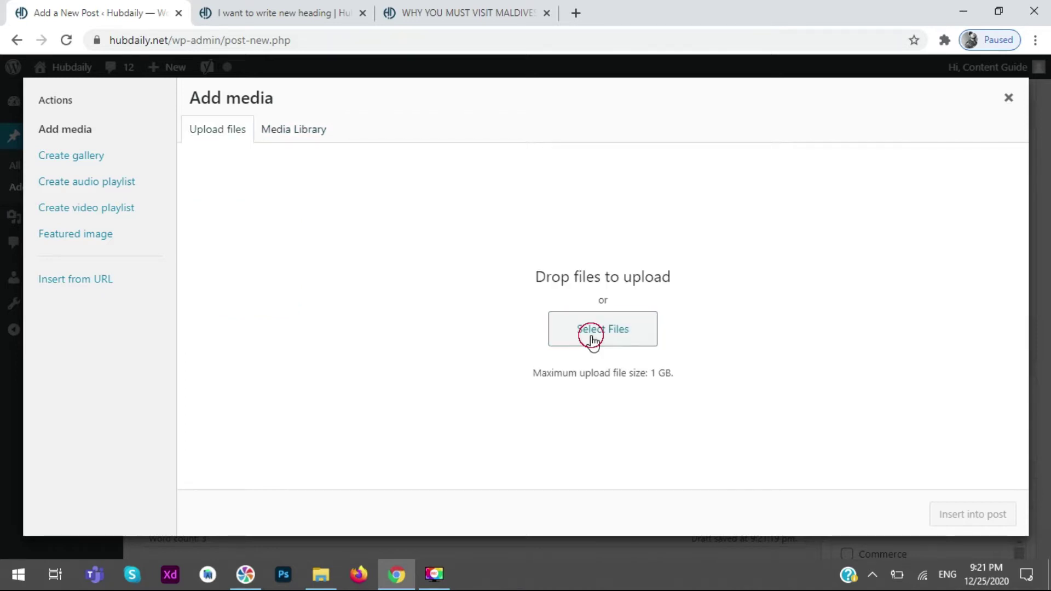
click(469, 343)
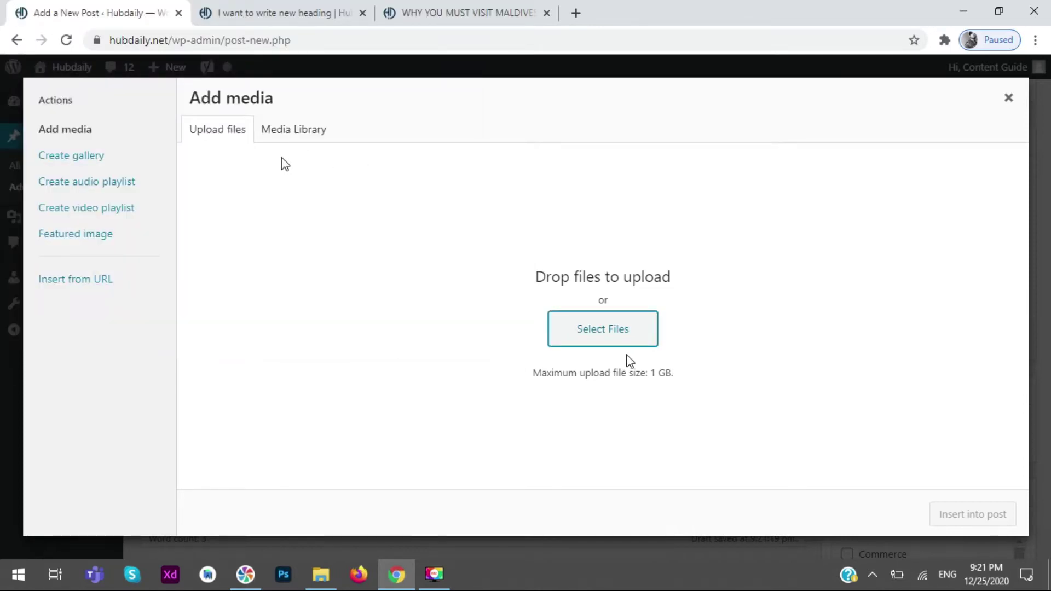
click(293, 130)
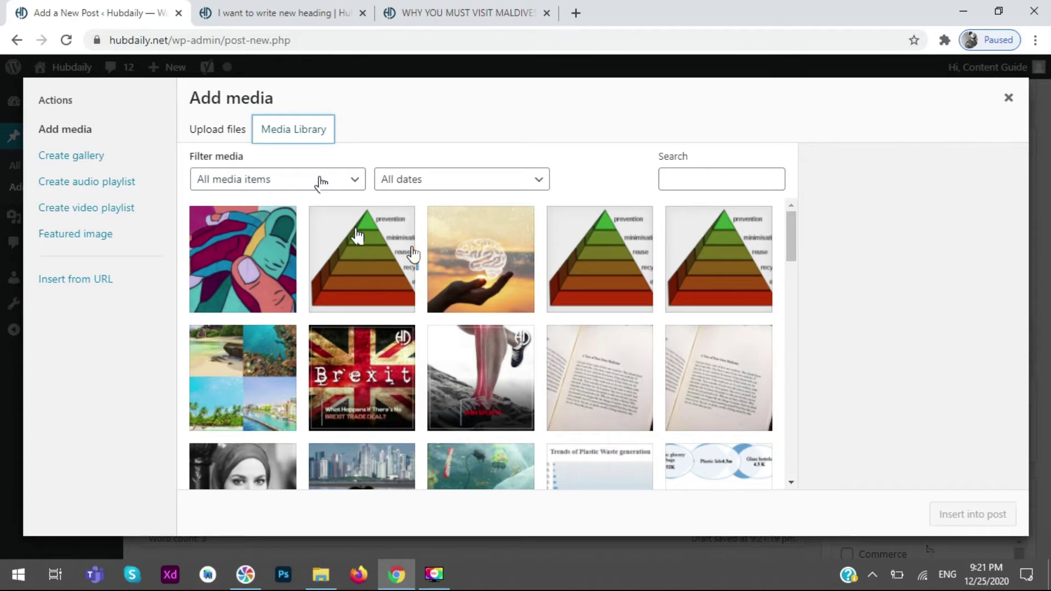
key(Escape)
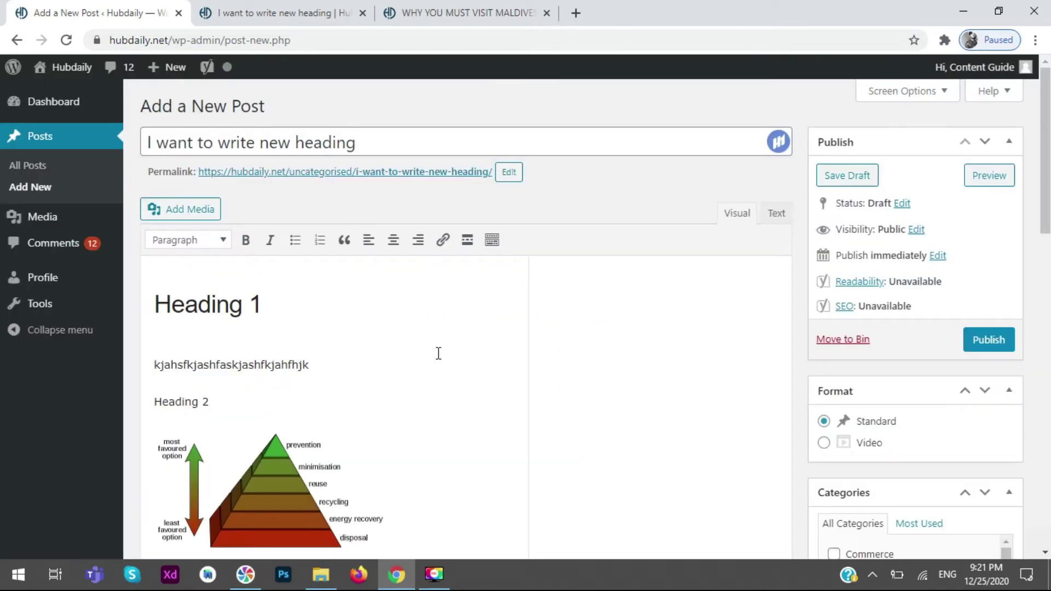
- Left-align the pyramid image and open its Image details to edit the caption
scroll(439, 353, down, 3)
click(202, 284)
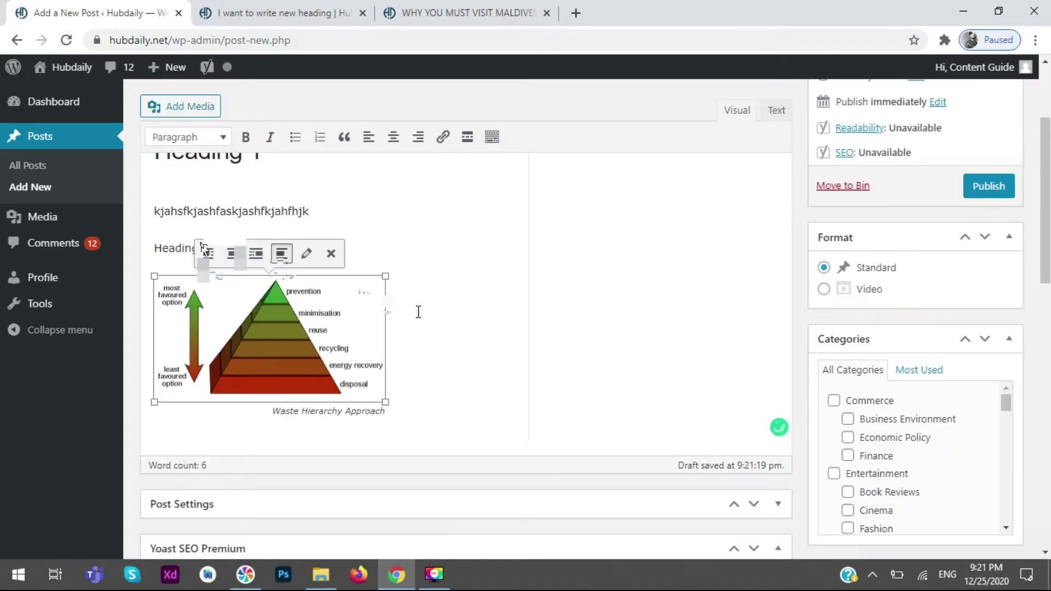
click(206, 253)
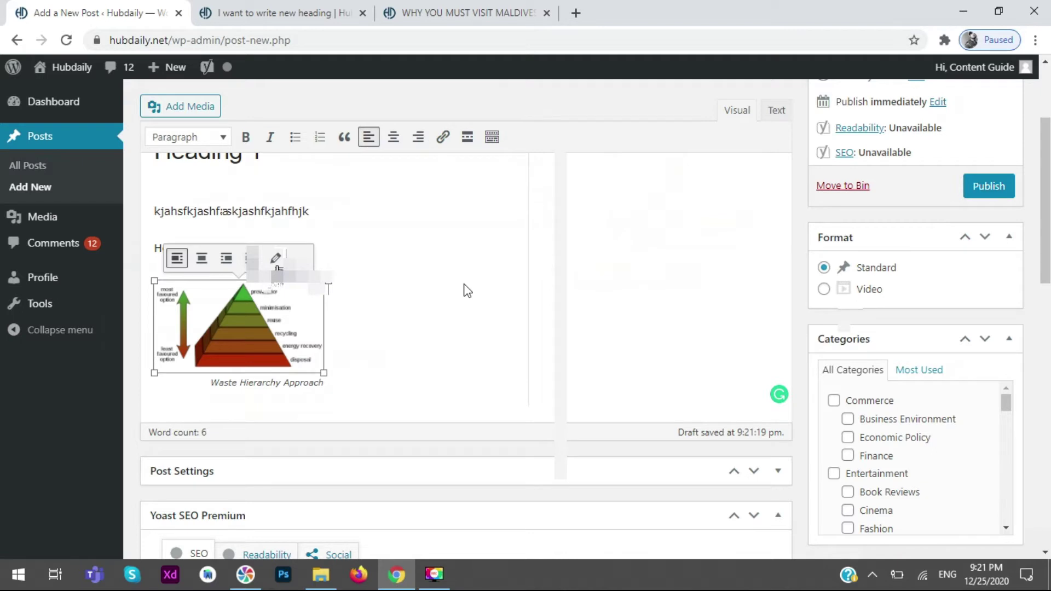
click(275, 258)
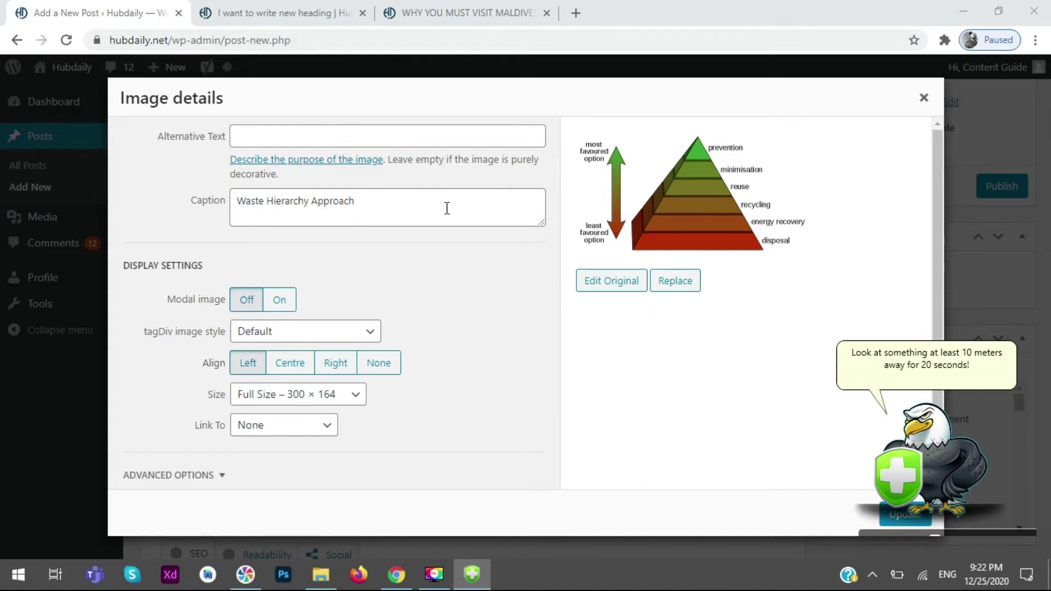
- Caption the image 'Waste Hierarchy Approach', keep Full Size – 300 × 164, and apply the update
drag(482, 206, 240, 217)
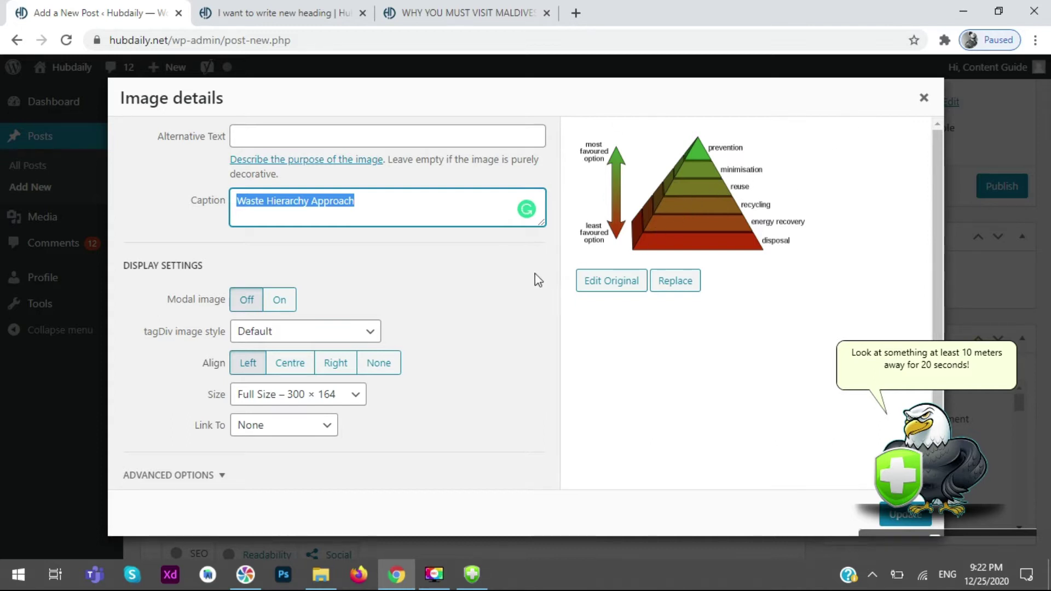
click(516, 267)
scroll(394, 368, down, 1)
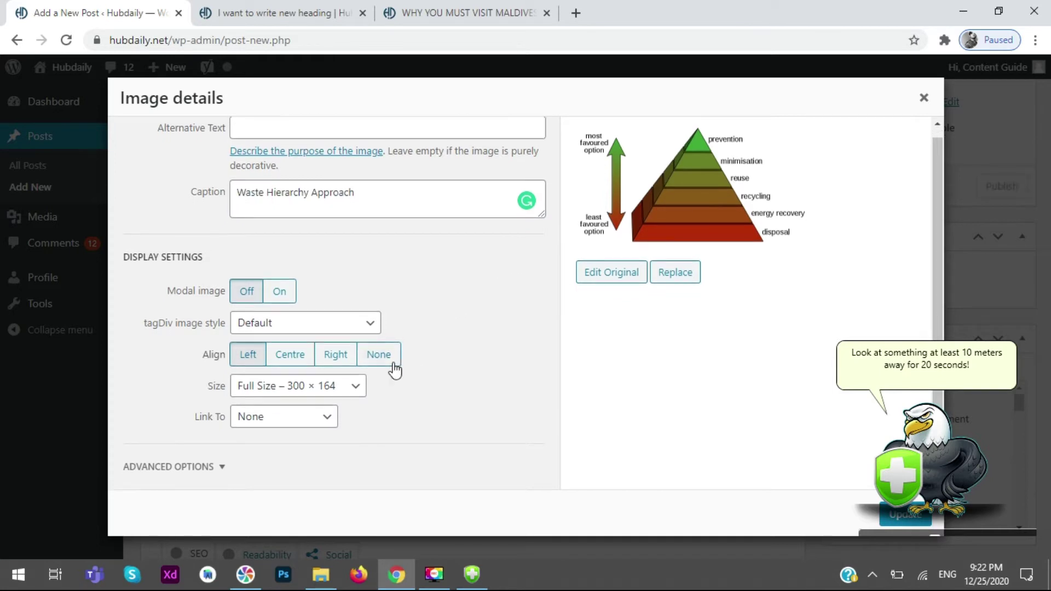
click(345, 391)
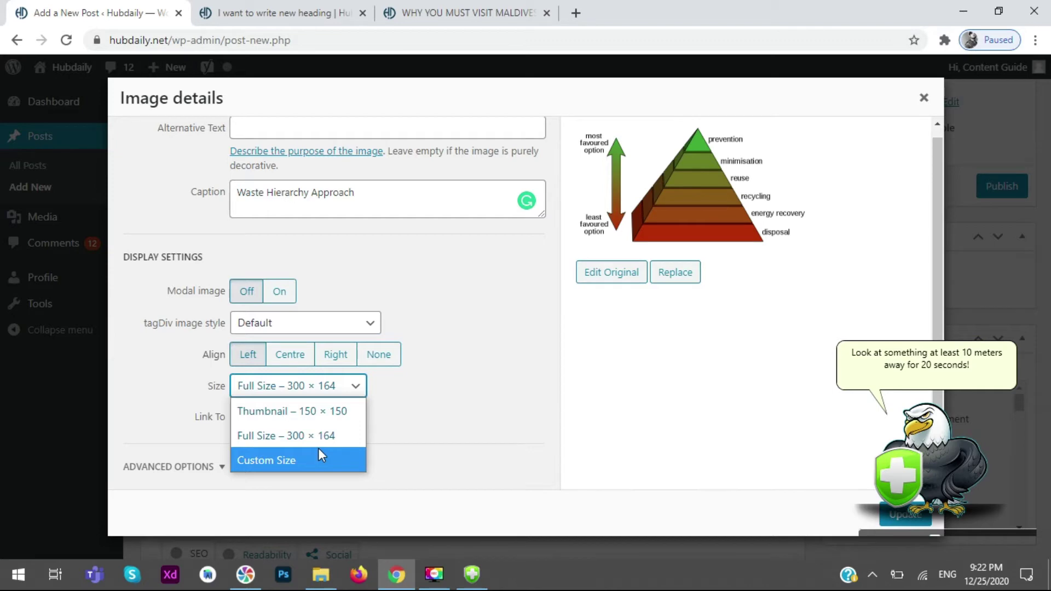
click(496, 282)
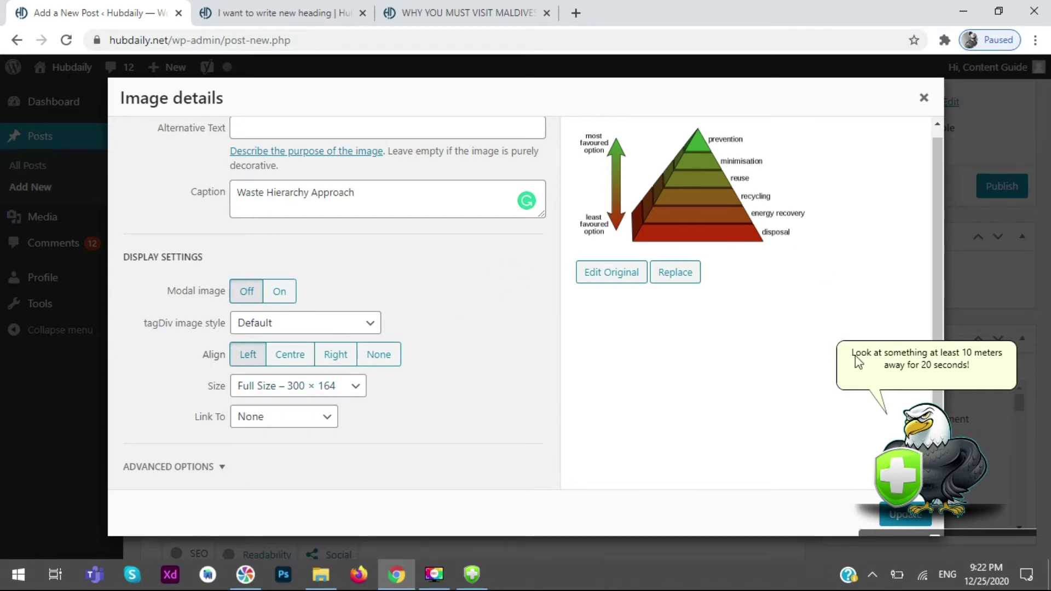
click(904, 518)
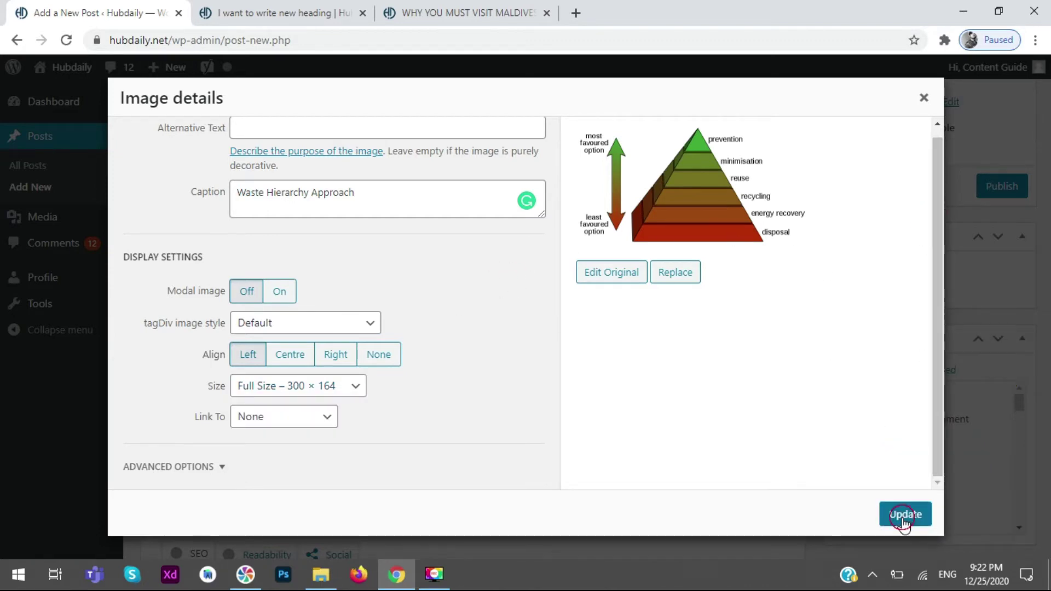
click(401, 314)
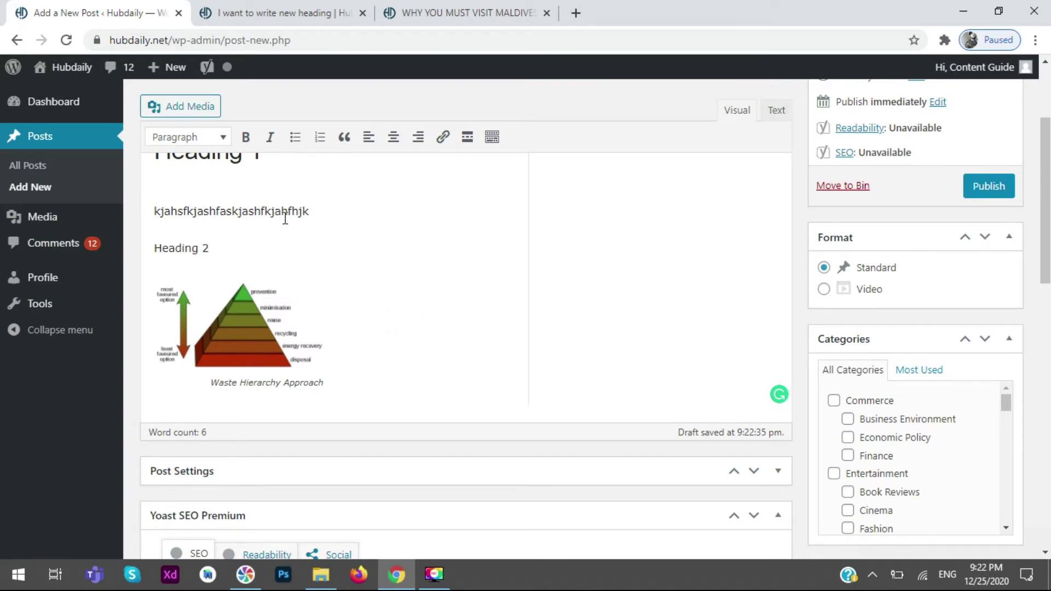
scroll(377, 256, up, 3)
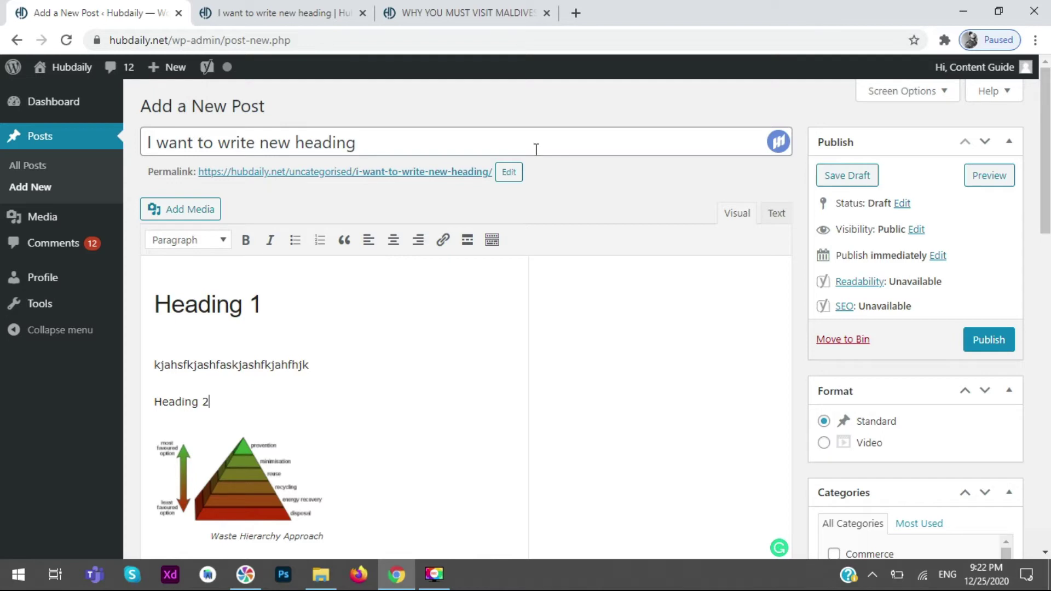
click(350, 8)
click(488, 16)
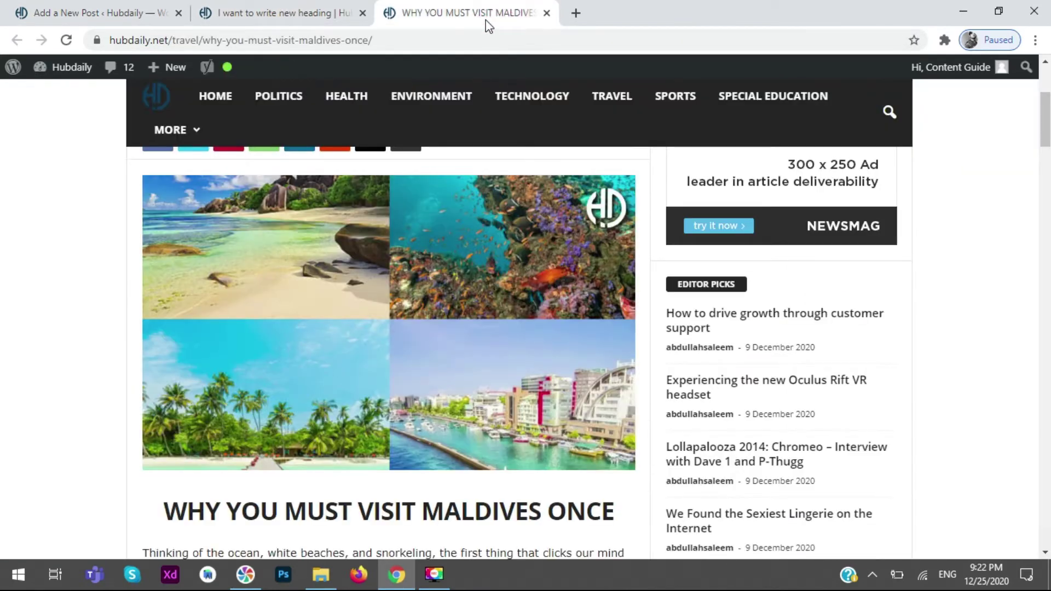
drag(377, 40, 97, 42)
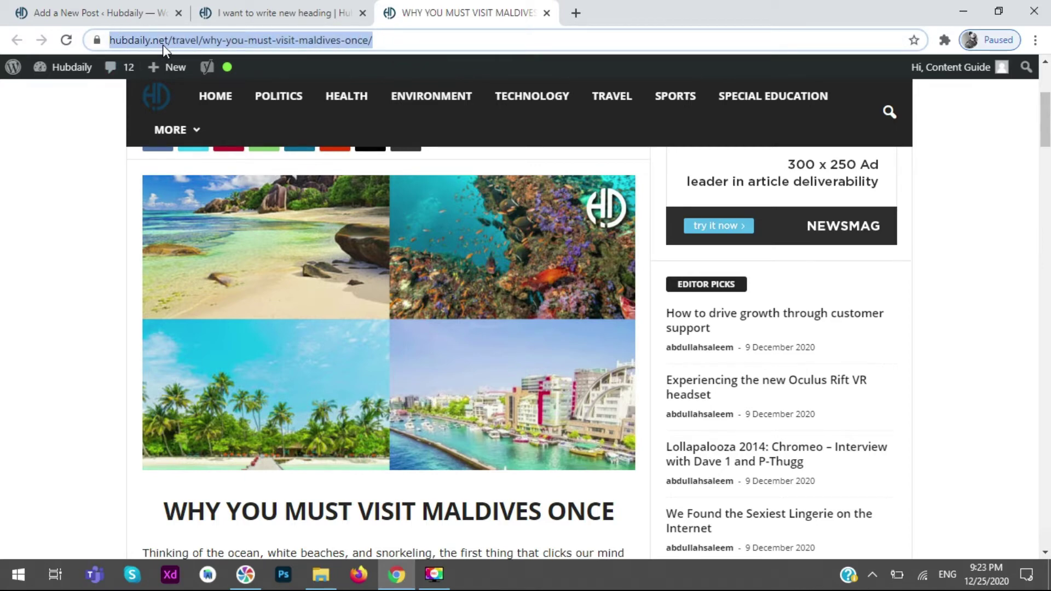
drag(234, 40, 202, 40)
drag(409, 42, 239, 28)
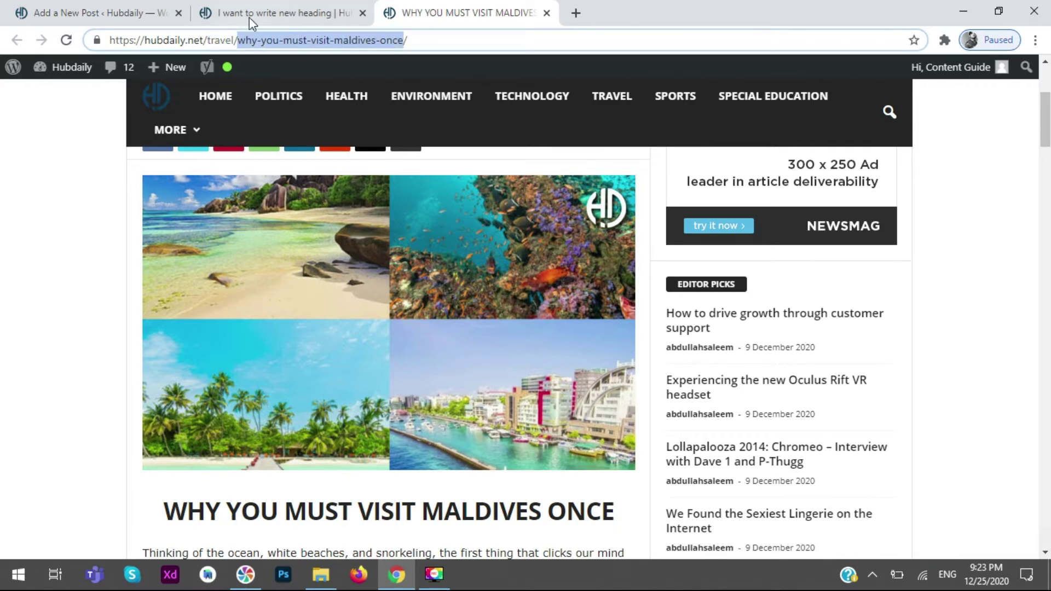
click(248, 18)
click(132, 13)
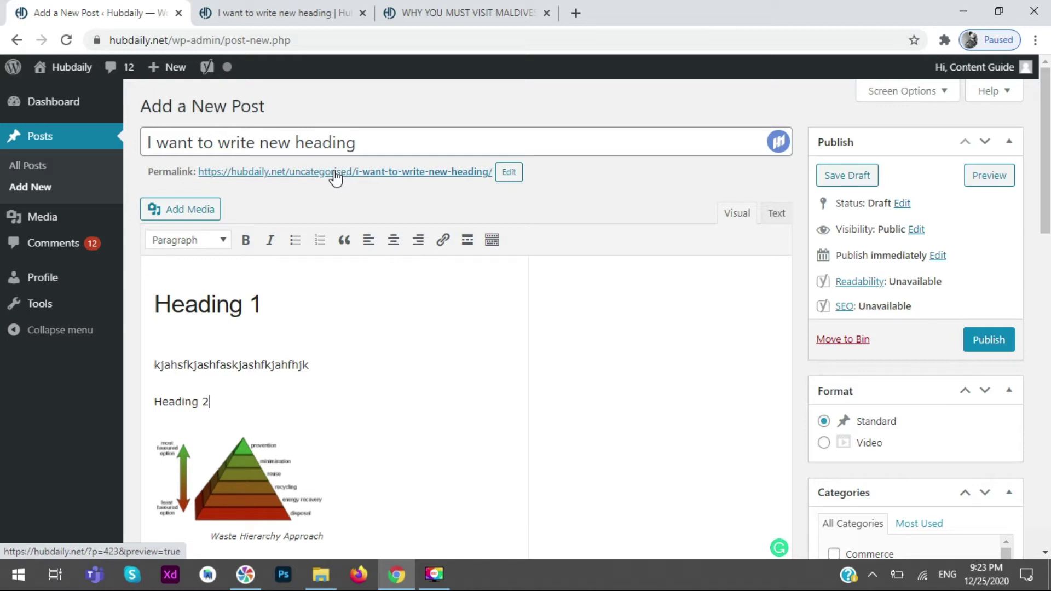
- Tick Commerce and its Business Environment subcategory in the Categories box
scroll(1046, 164, down, 4)
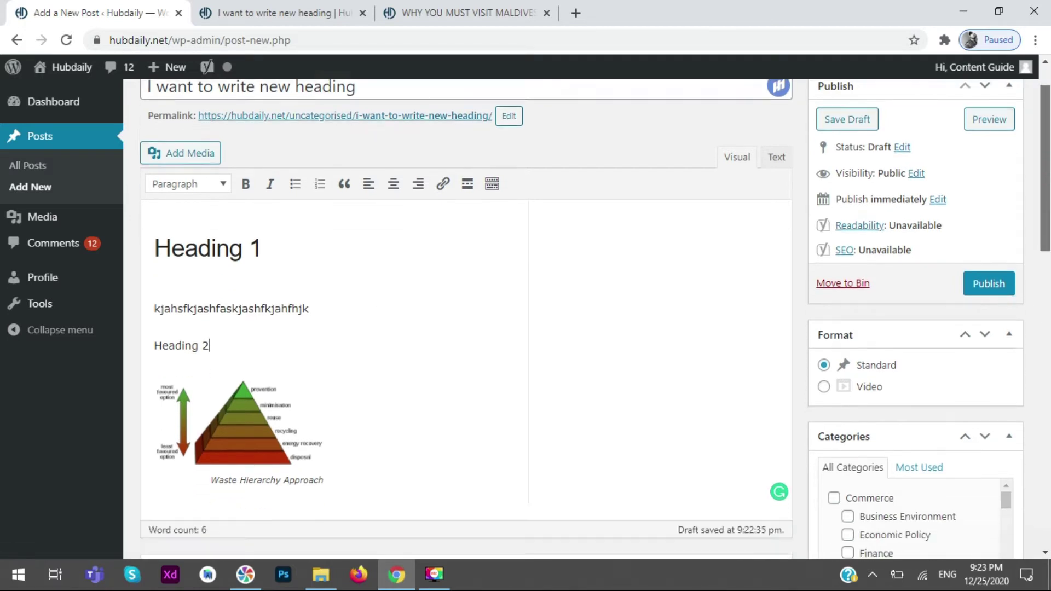
scroll(1045, 219, down, 2)
mouse_move(1006, 256)
mouse_down()
mouse_move(1008, 381)
mouse_move(993, 330)
mouse_move(1001, 309)
mouse_up()
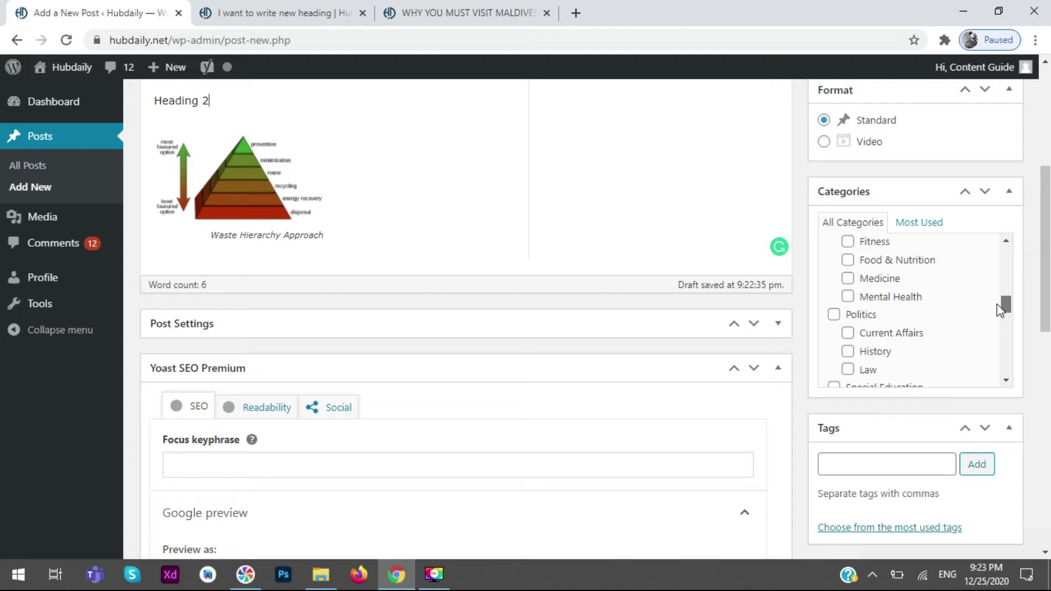
drag(1001, 310, 1007, 242)
click(834, 253)
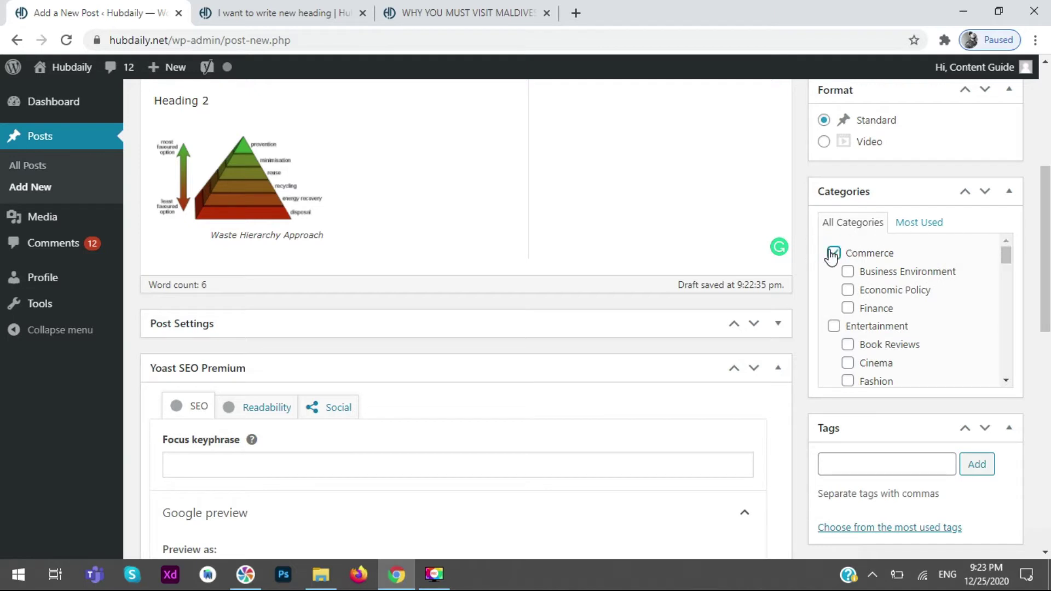
click(848, 272)
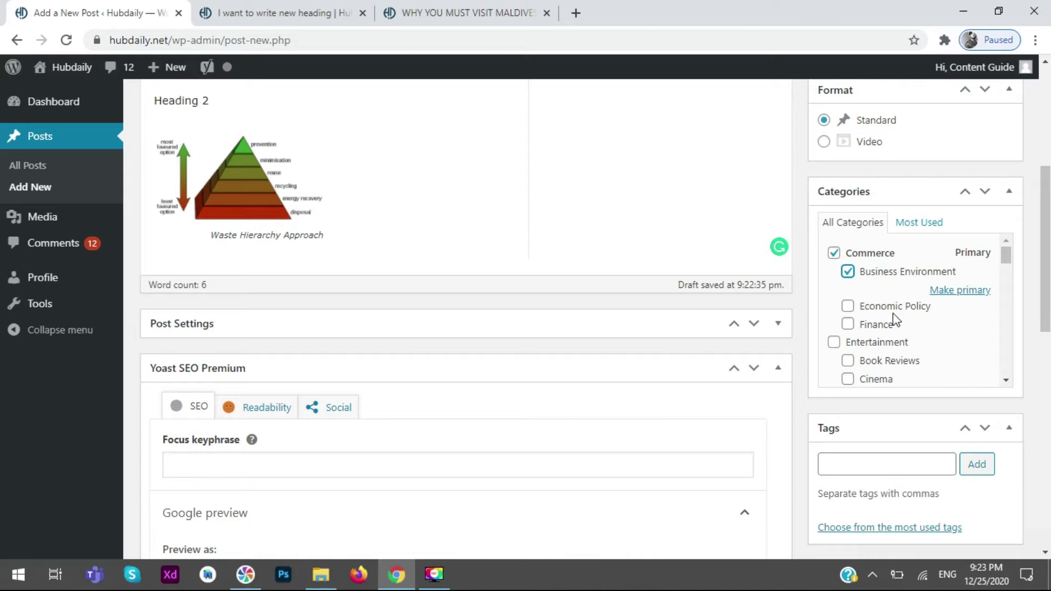
drag(1045, 246, 1045, 150)
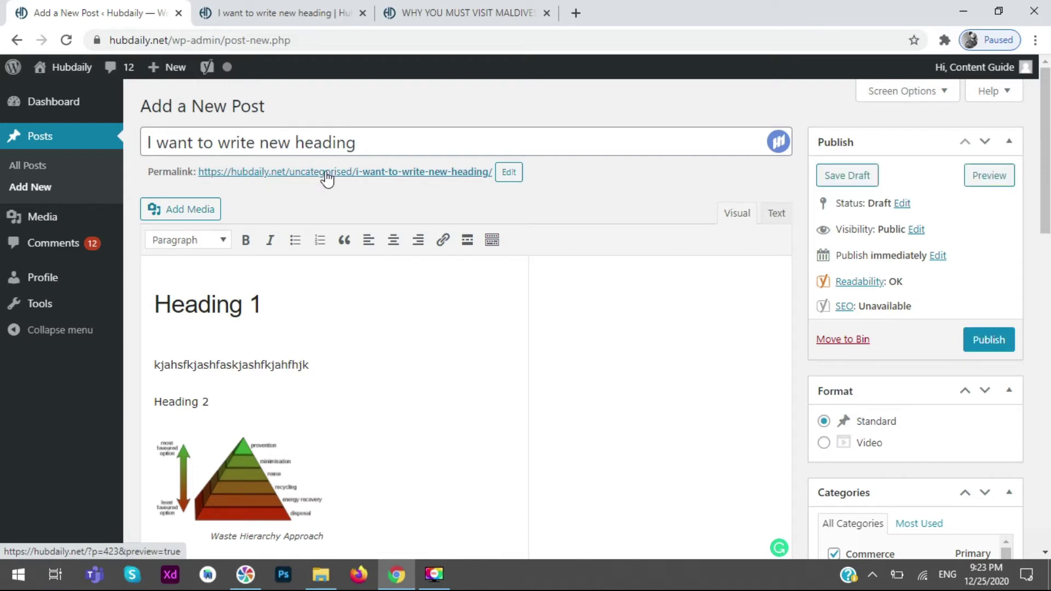
scroll(372, 279, down, 5)
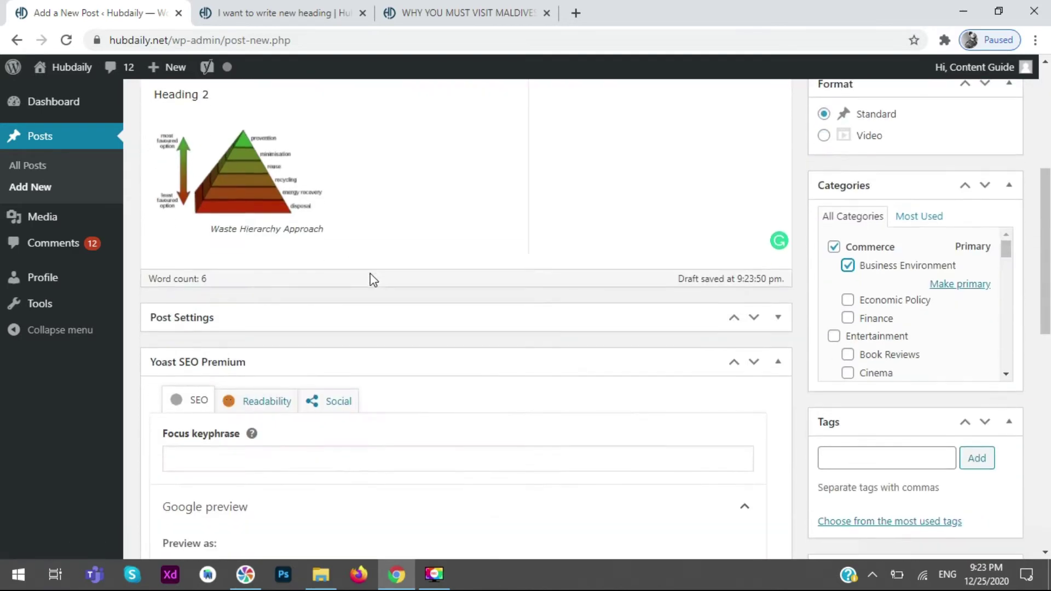
scroll(378, 230, up, 3)
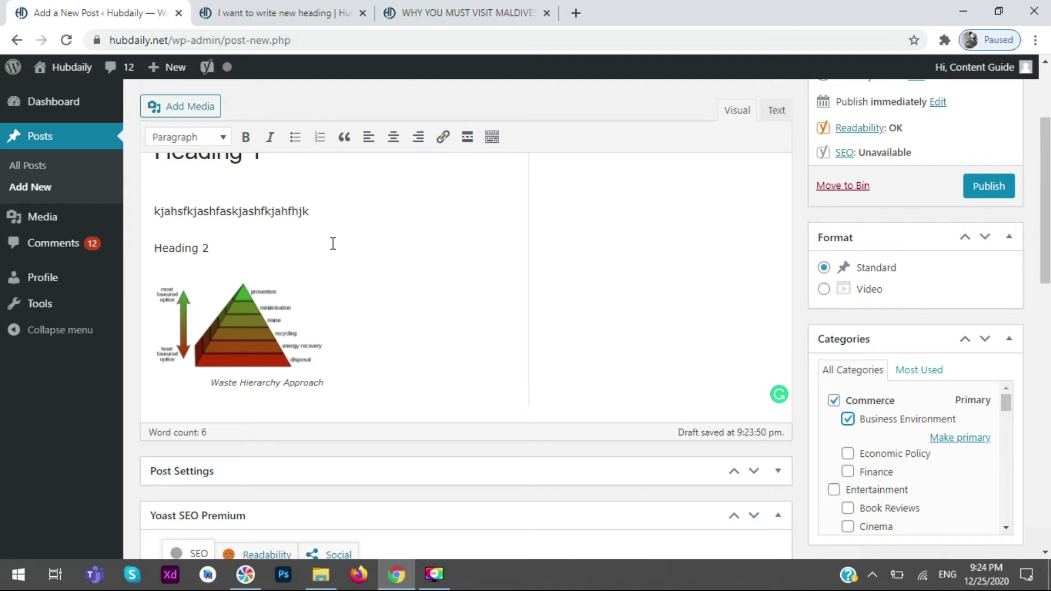
scroll(228, 422, up, 3)
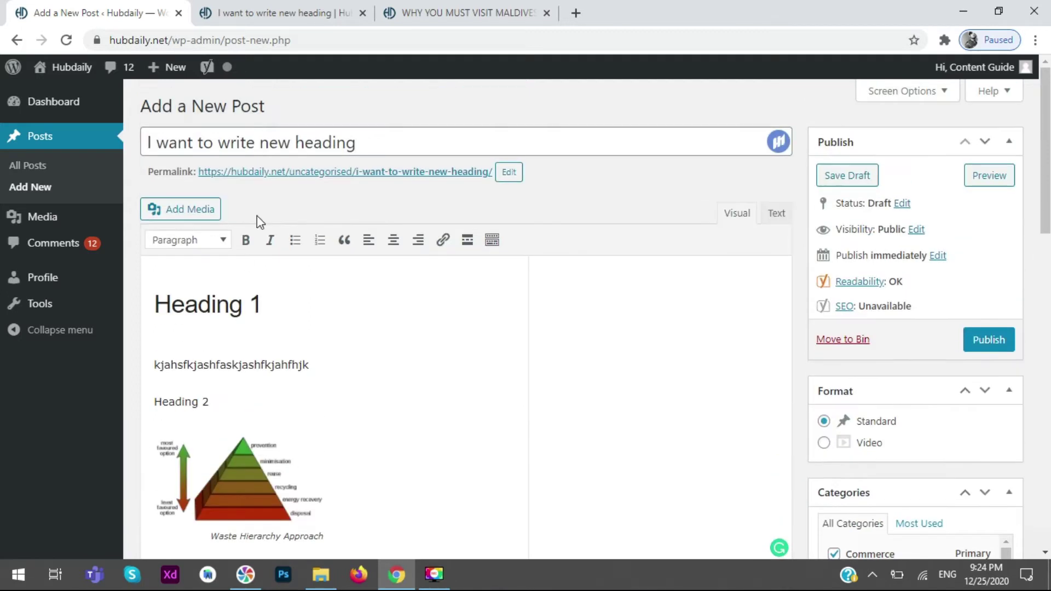
drag(389, 142, 146, 143)
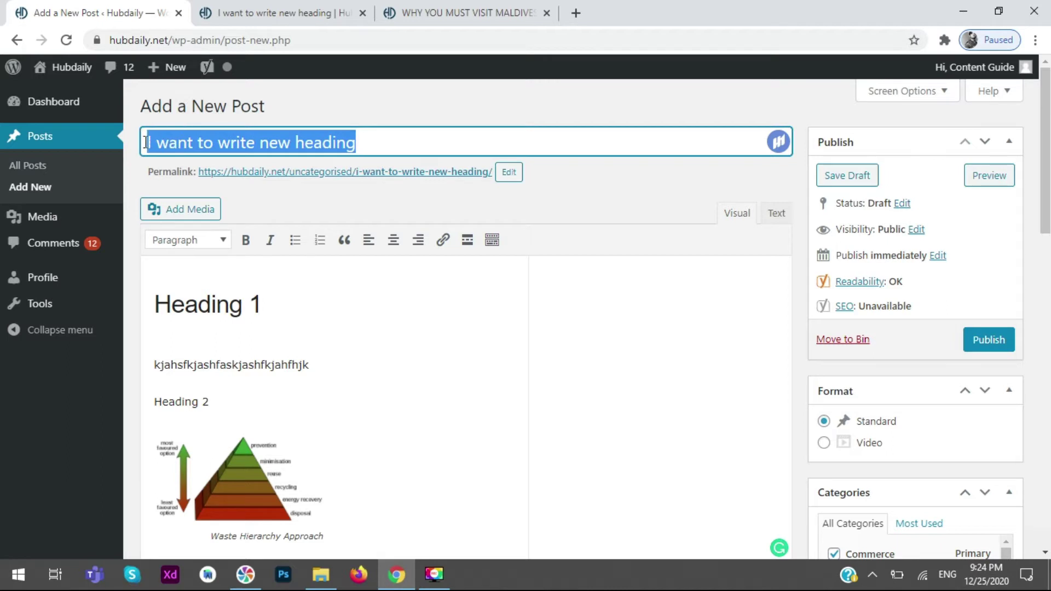
click(446, 141)
drag(446, 141, 135, 130)
click(403, 145)
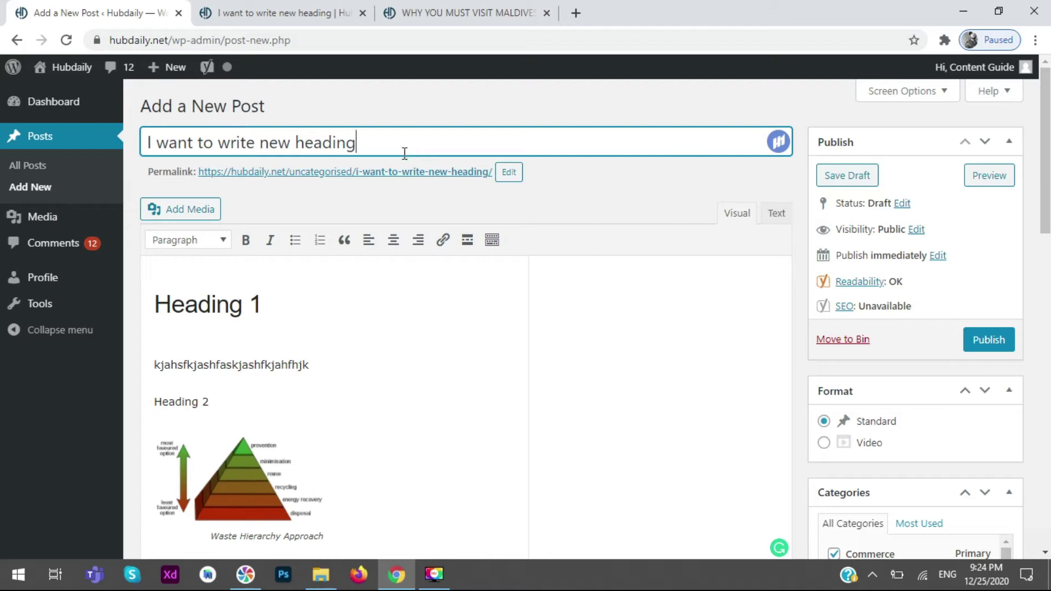
scroll(438, 383, down, 5)
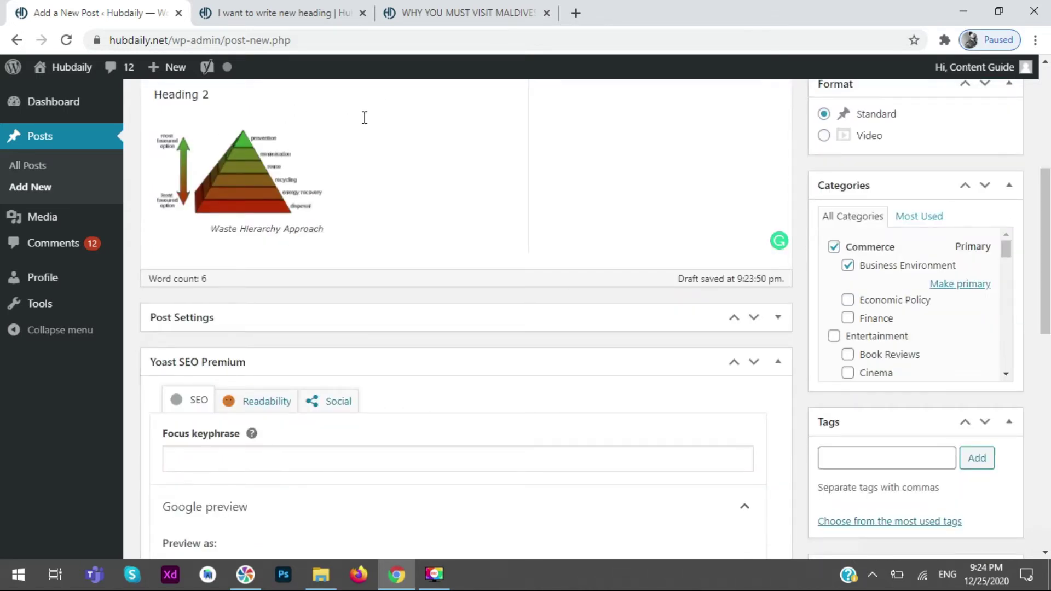
- Move the Yoast SEO panel up the sidebar above Post Settings
click(756, 361)
click(731, 368)
click(734, 363)
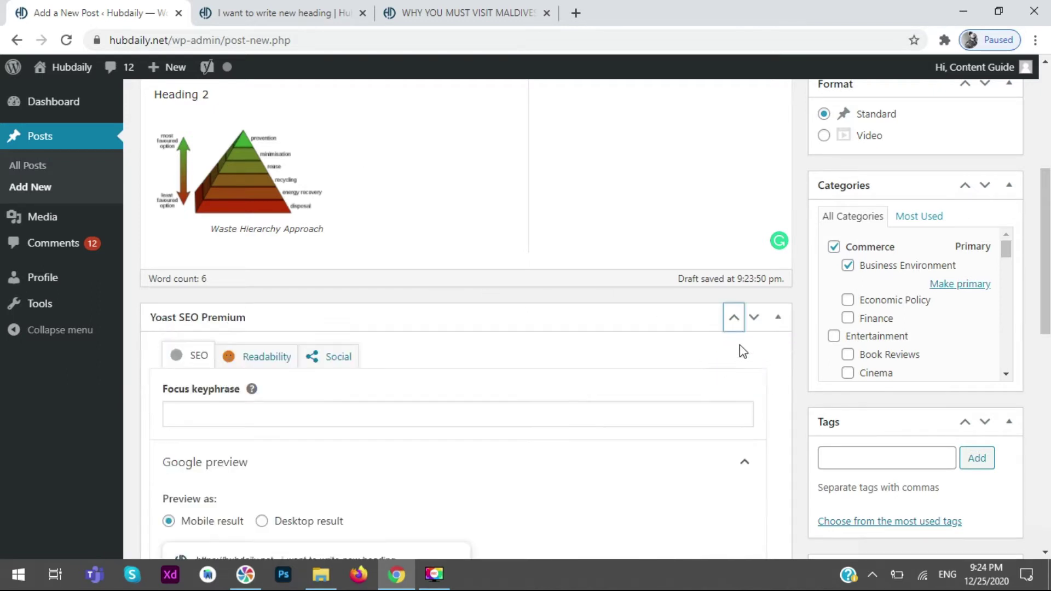
click(733, 317)
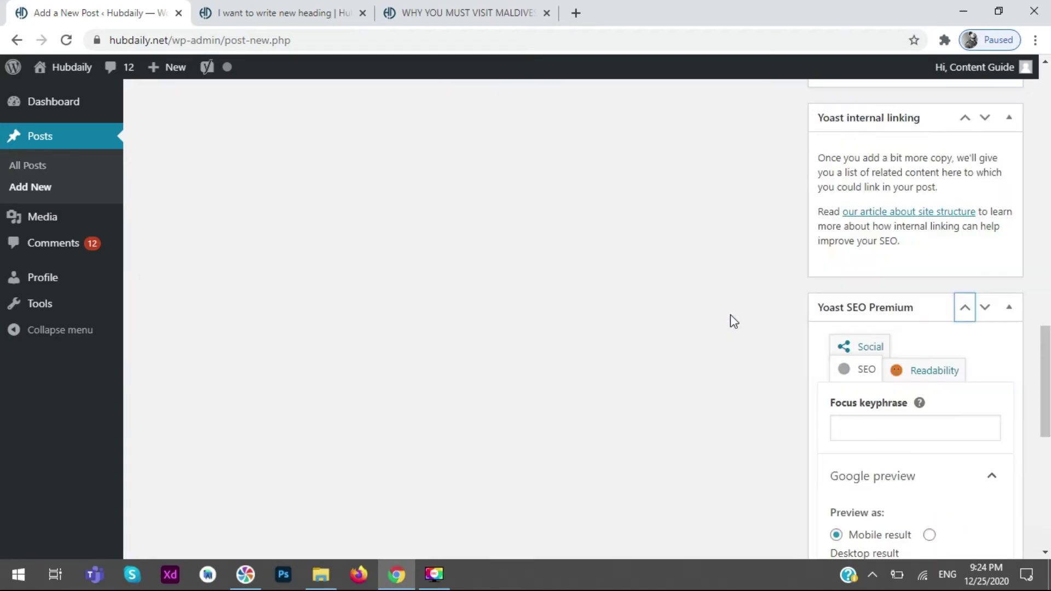
scroll(312, 318, up, 15)
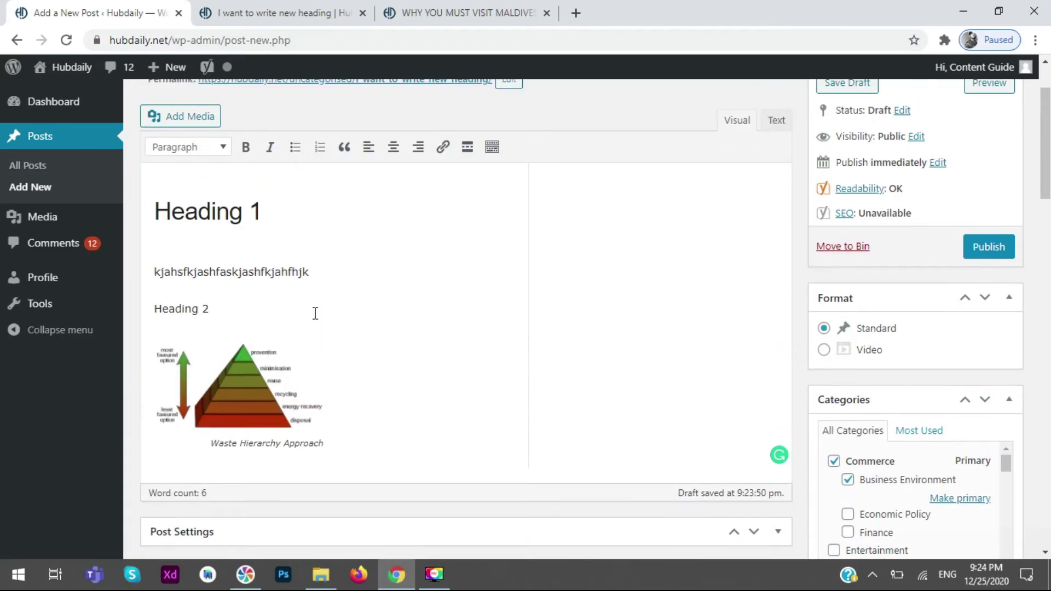
scroll(316, 313, down, 6)
- Rearrange the Post Settings box in the sidebar, shifting it up and down
click(756, 240)
click(778, 240)
scroll(636, 368, down, 15)
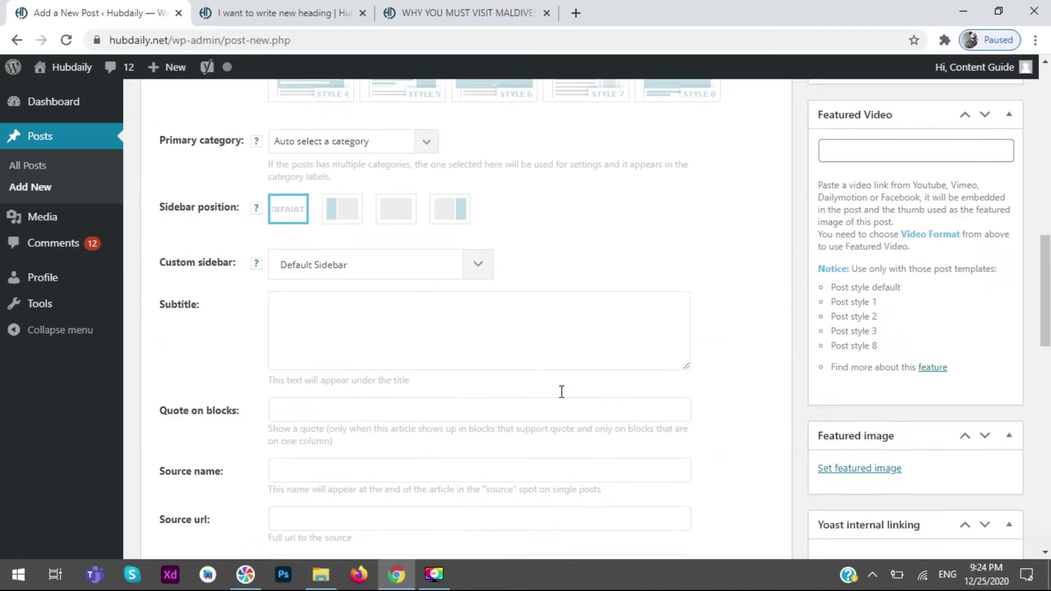
scroll(637, 432, up, 10)
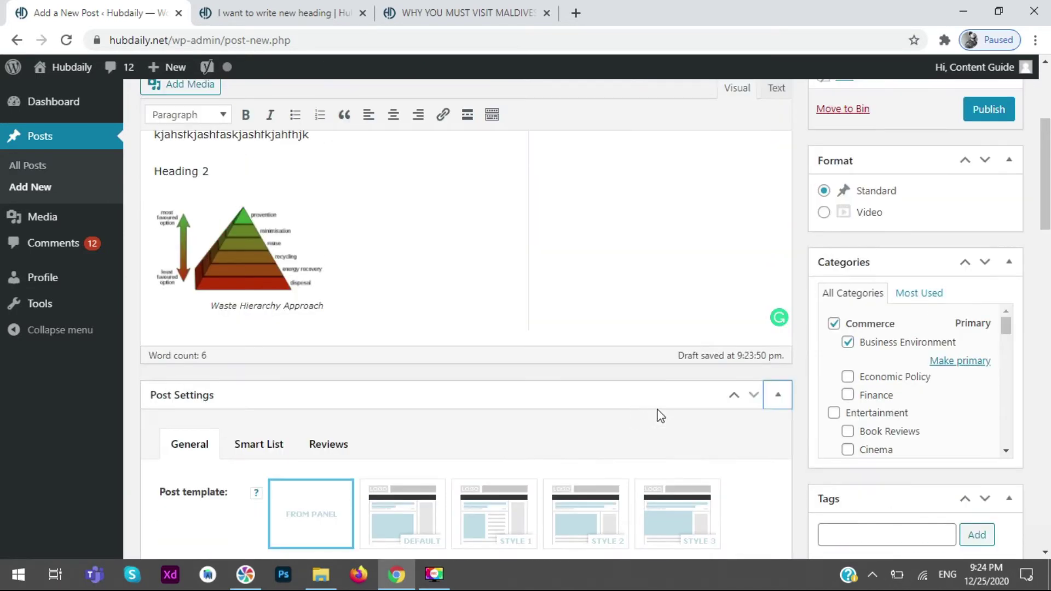
click(734, 395)
click(754, 395)
scroll(500, 453, down, 15)
scroll(509, 429, up, 12)
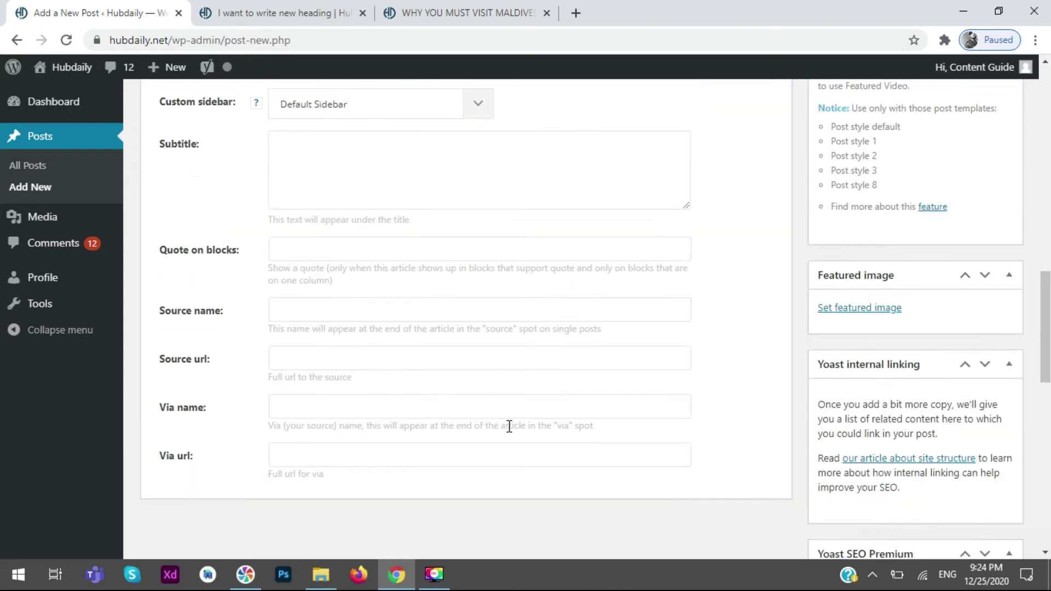
click(734, 242)
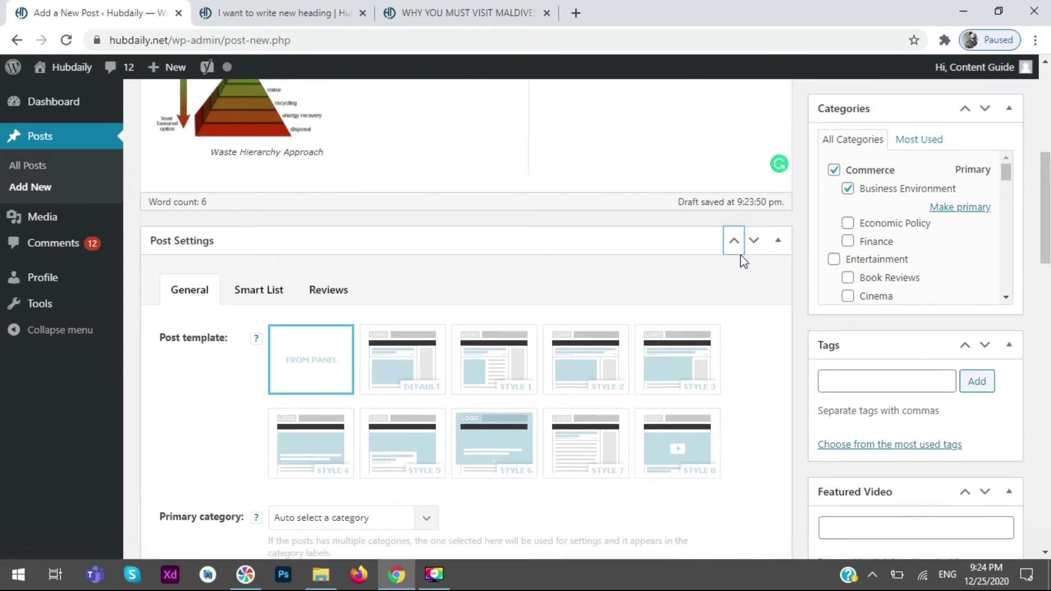
scroll(488, 331, down, 12)
scroll(486, 340, up, 4)
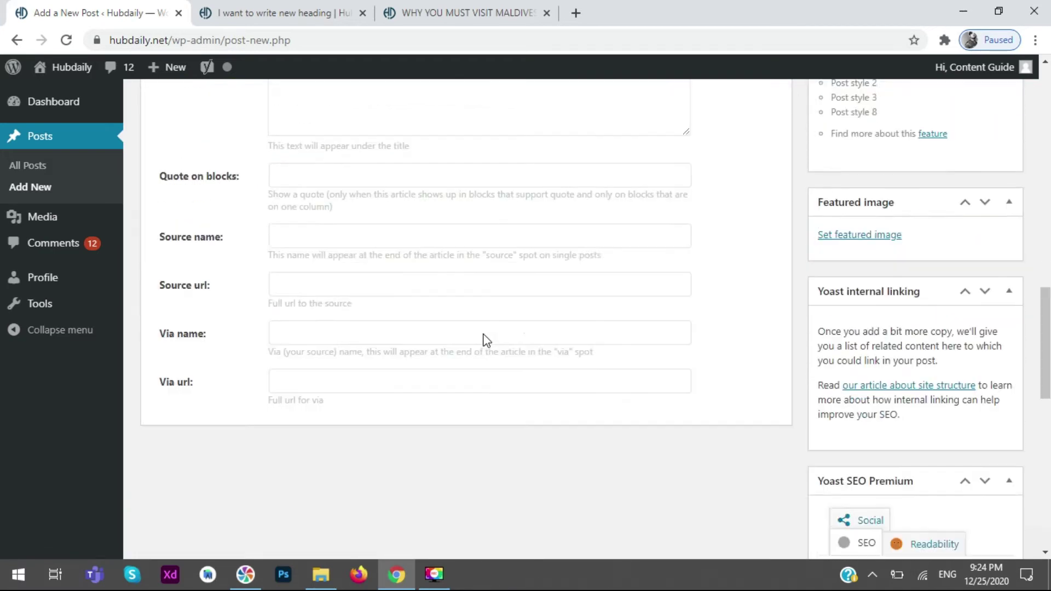
scroll(482, 342, down, 8)
- Drag the boxes so Yoast SEO Premium sits in the main column below the editor
drag(906, 104, 716, 408)
scroll(613, 419, up, 10)
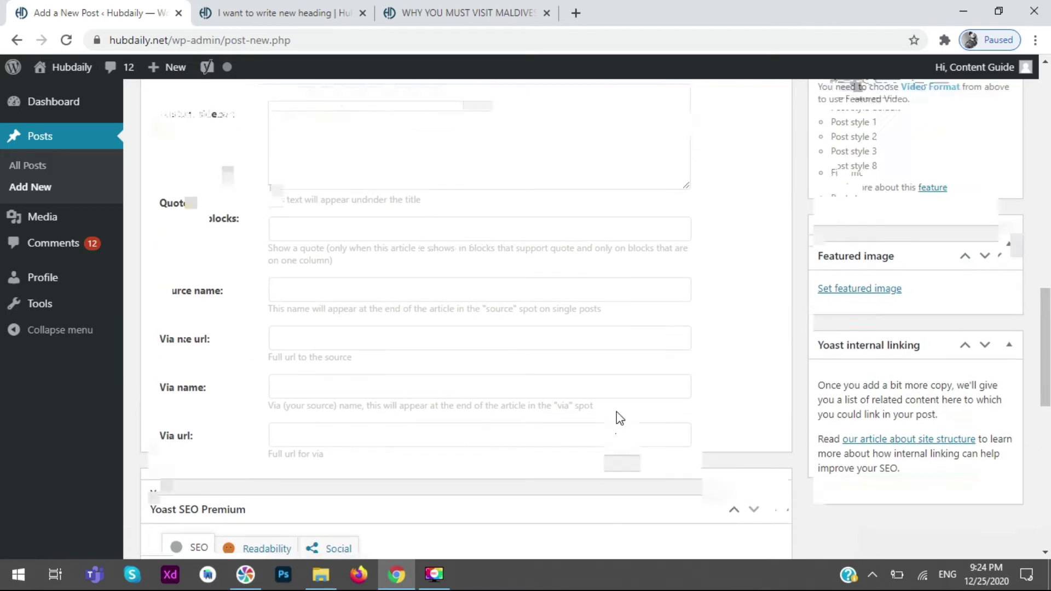
scroll(616, 412, up, 8)
scroll(605, 427, down, 3)
click(585, 317)
drag(585, 317, 922, 439)
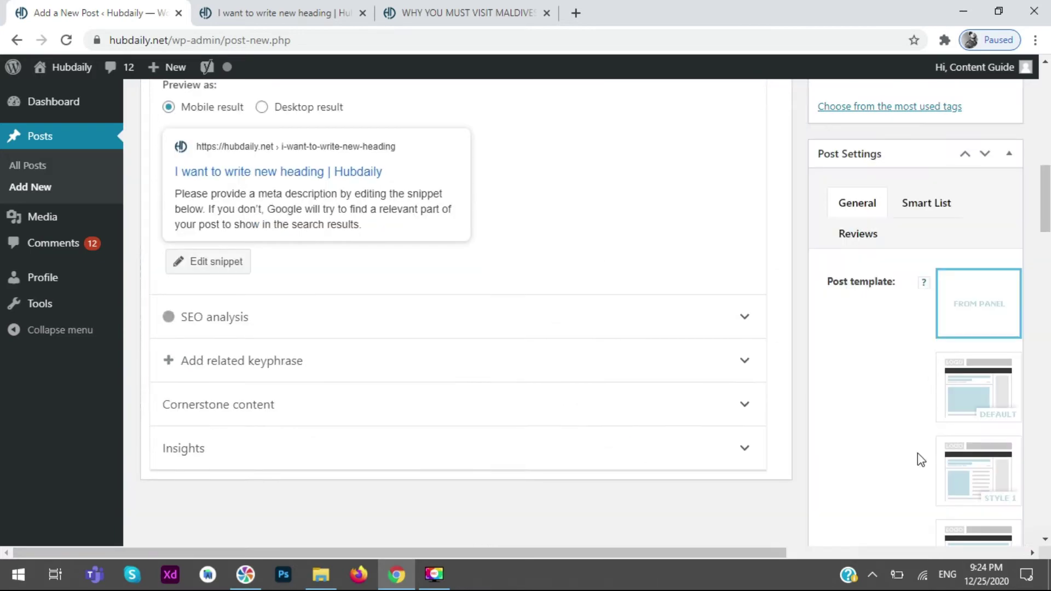
scroll(291, 285, up, 15)
scroll(298, 282, down, 15)
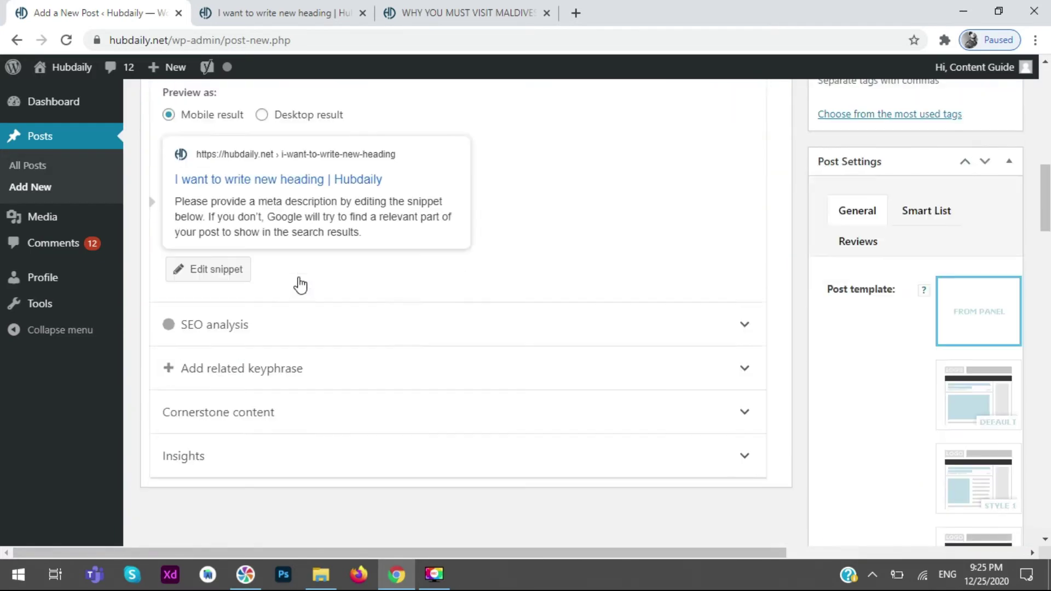
scroll(300, 290, up, 12)
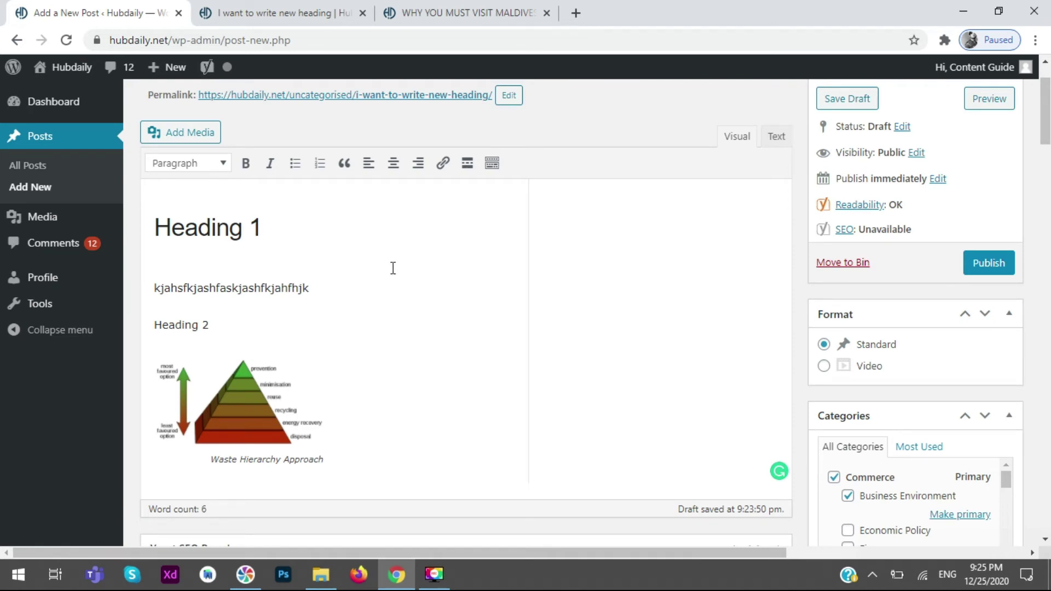
scroll(438, 266, down, 5)
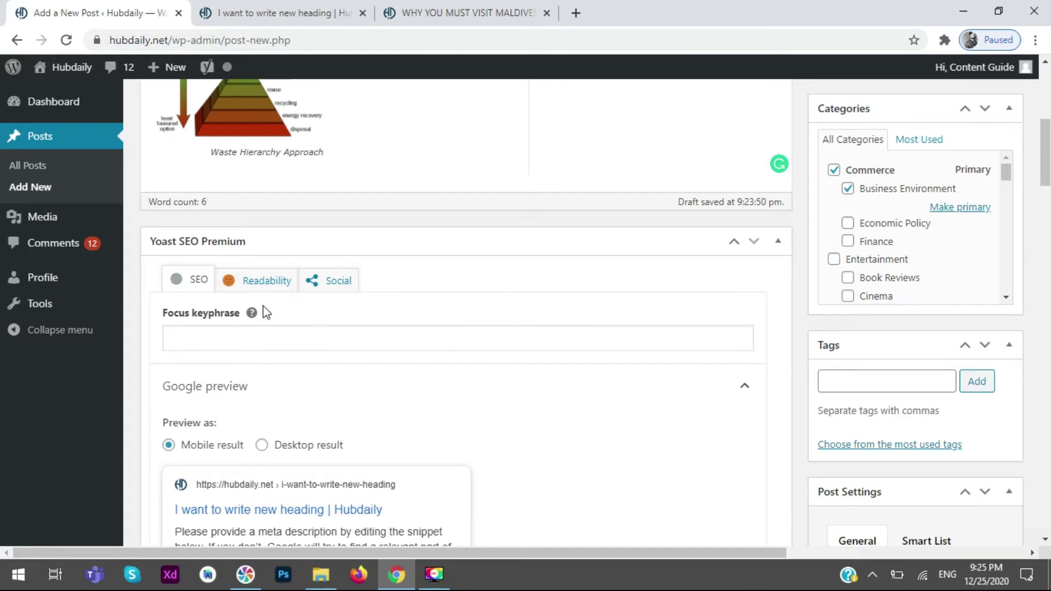
- Show Yoast's Readability results: two problems and five good results
click(240, 289)
click(197, 282)
click(251, 284)
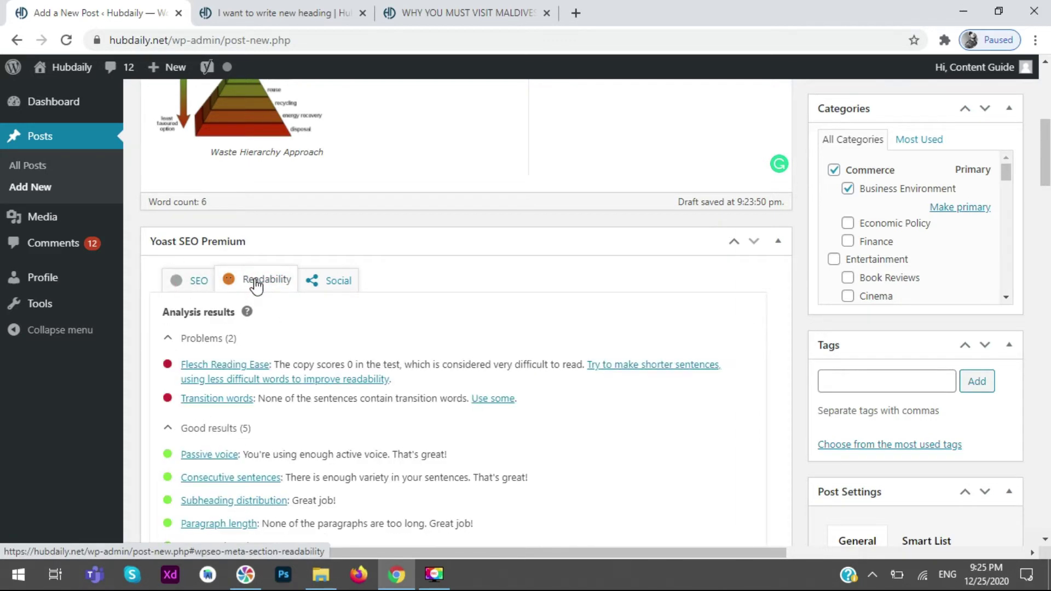
scroll(551, 363, down, 5)
scroll(450, 376, up, 4)
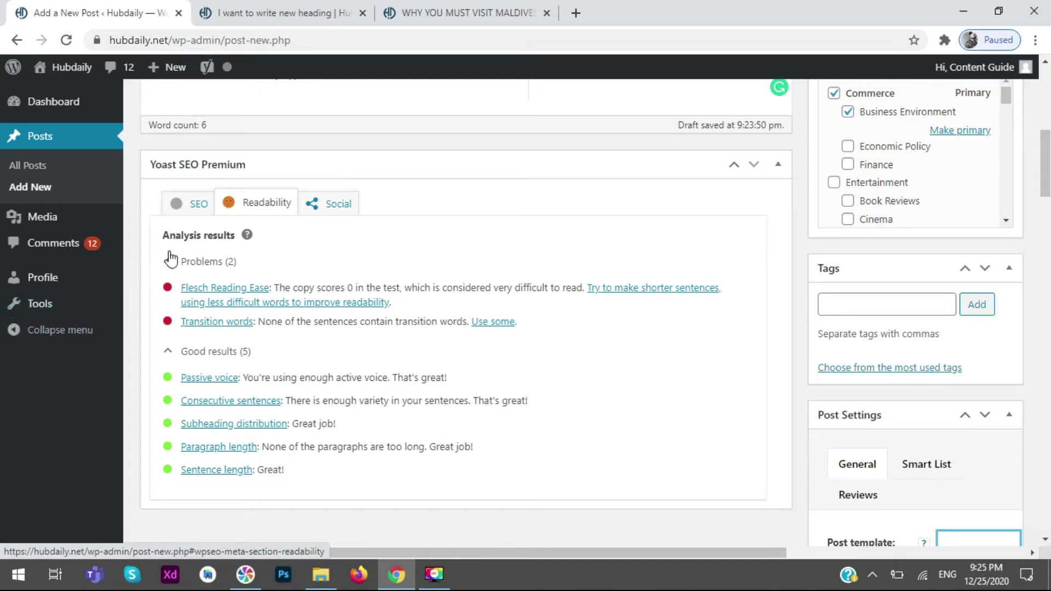
- Review the SEO analysis with the Desktop snippet preview and the expanded problem list
click(192, 204)
scroll(418, 329, down, 3)
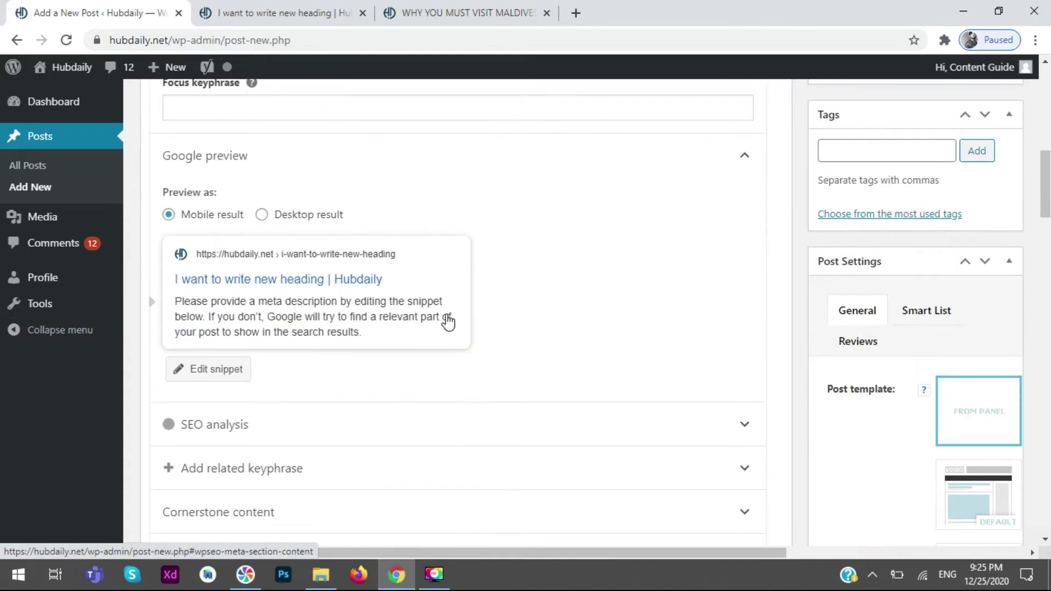
click(296, 219)
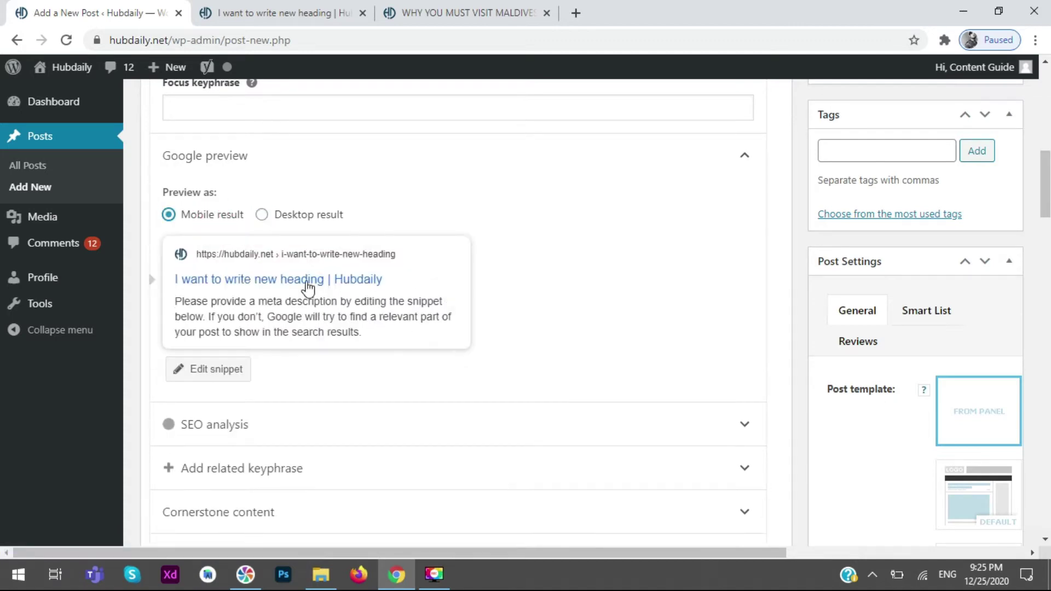
scroll(334, 282, down, 5)
click(444, 119)
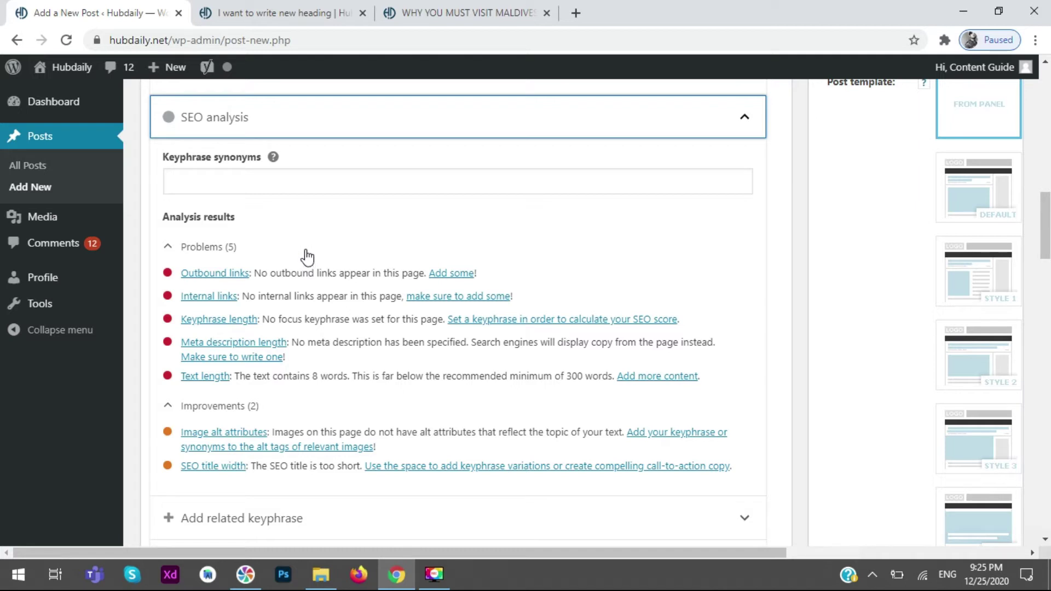
scroll(297, 331, up, 14)
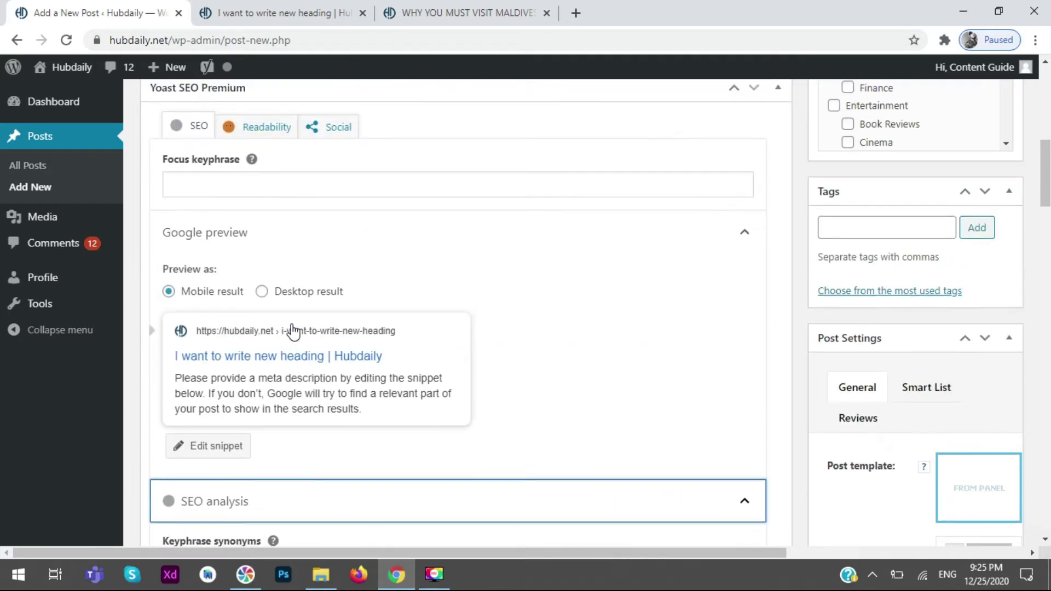
scroll(292, 321, up, 3)
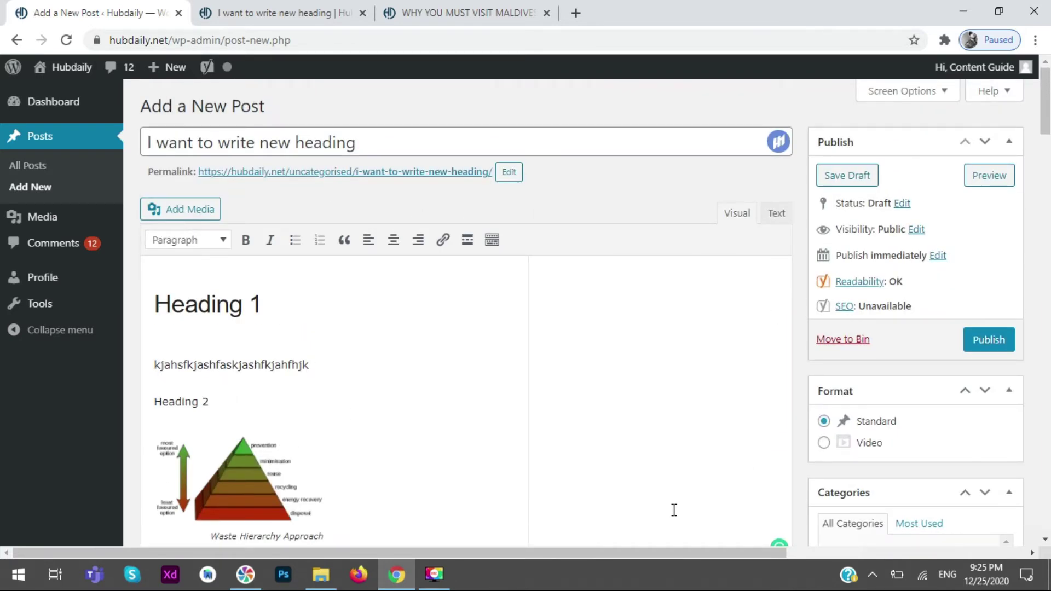
scroll(316, 331, down, 10)
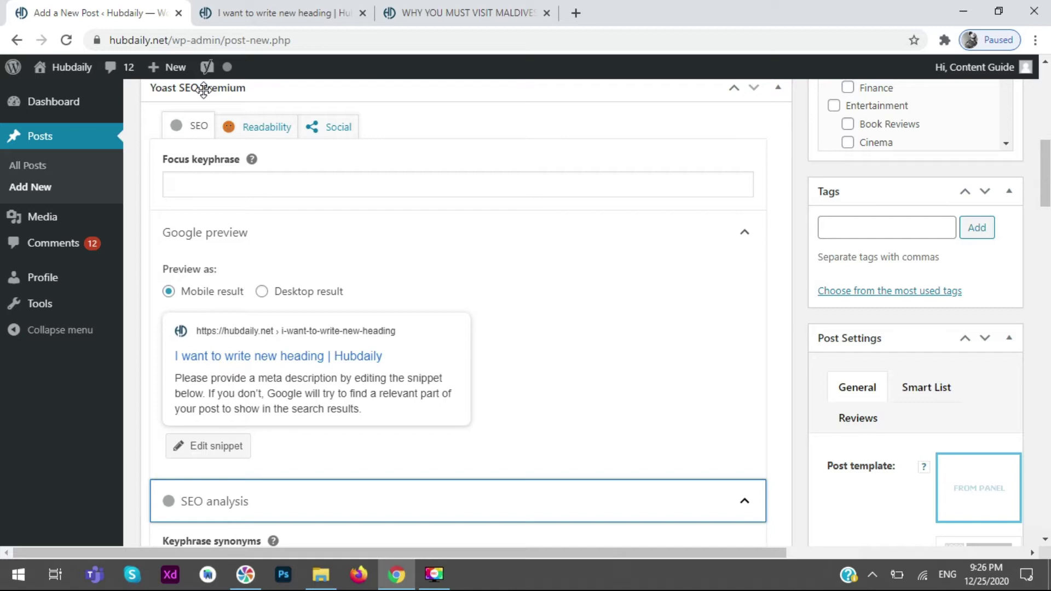
scroll(407, 339, down, 3)
scroll(407, 339, down, 3)
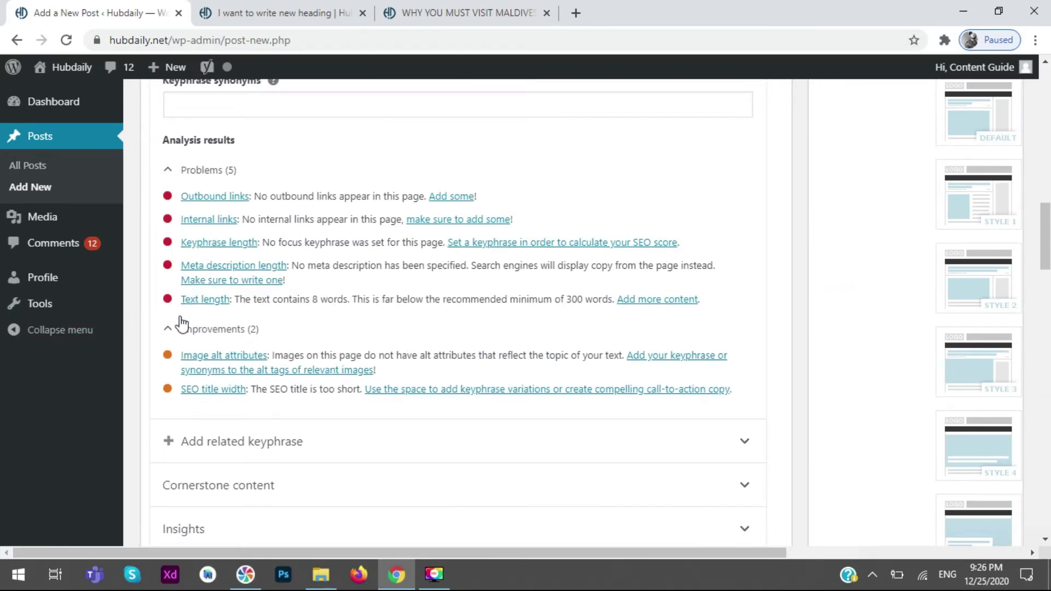
scroll(221, 345, up, 5)
scroll(206, 251, up, 4)
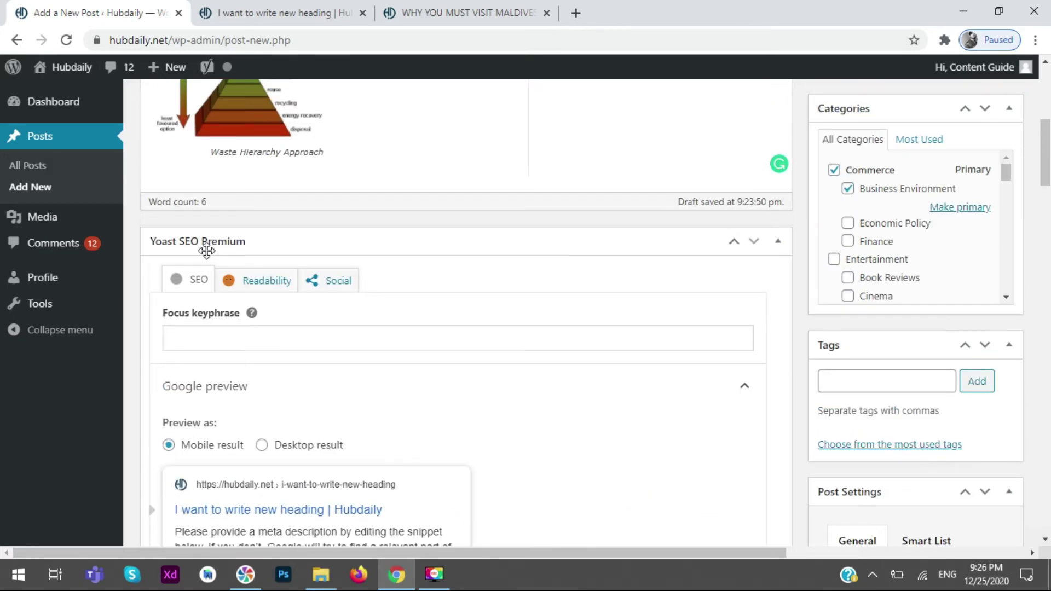
- Return to the Readability results and scroll back up to the editor
click(263, 282)
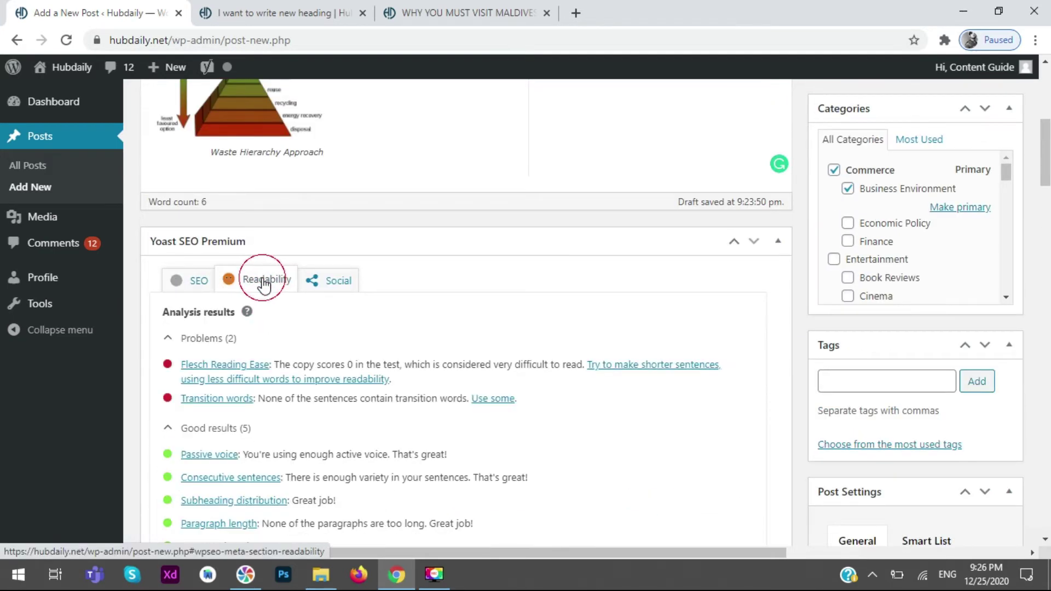
scroll(230, 344, down, 5)
scroll(231, 344, up, 2)
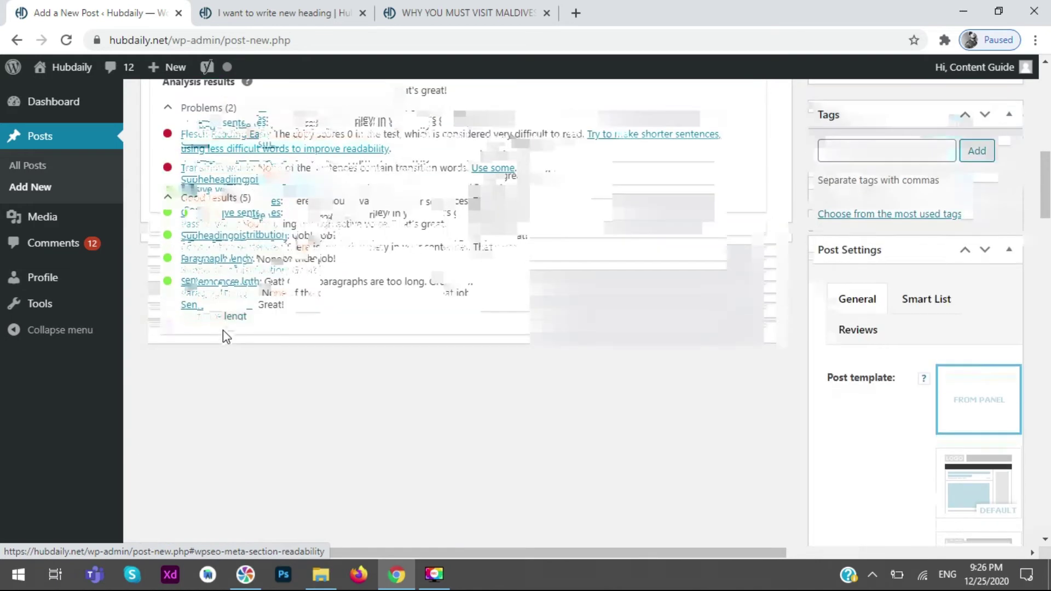
drag(295, 331, 156, 224)
scroll(230, 284, up, 8)
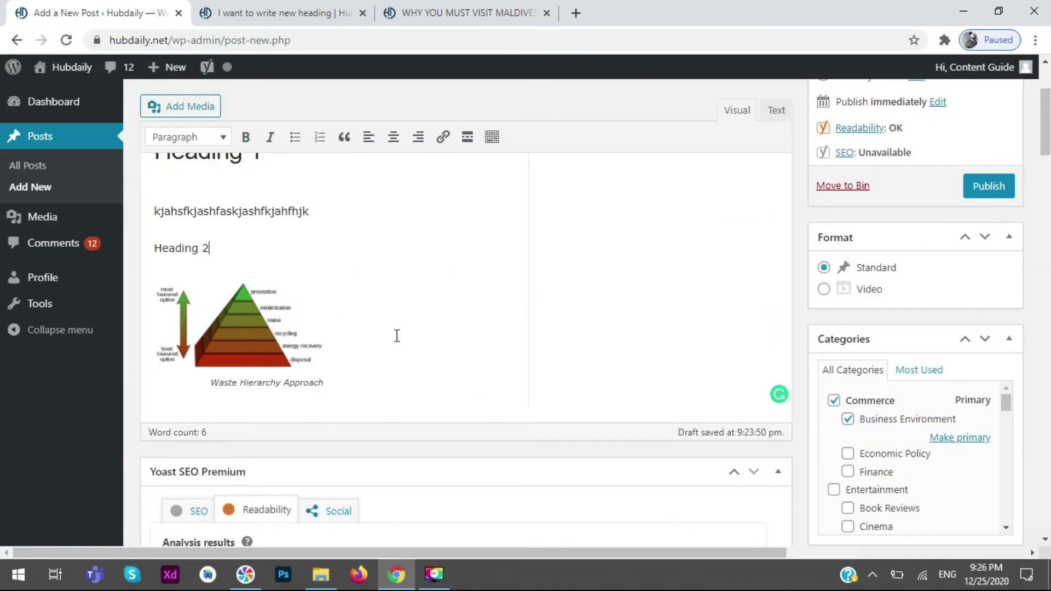
- Format the 'Heading 2' line as a level-2 heading
scroll(396, 335, up, 3)
drag(305, 312, 160, 293)
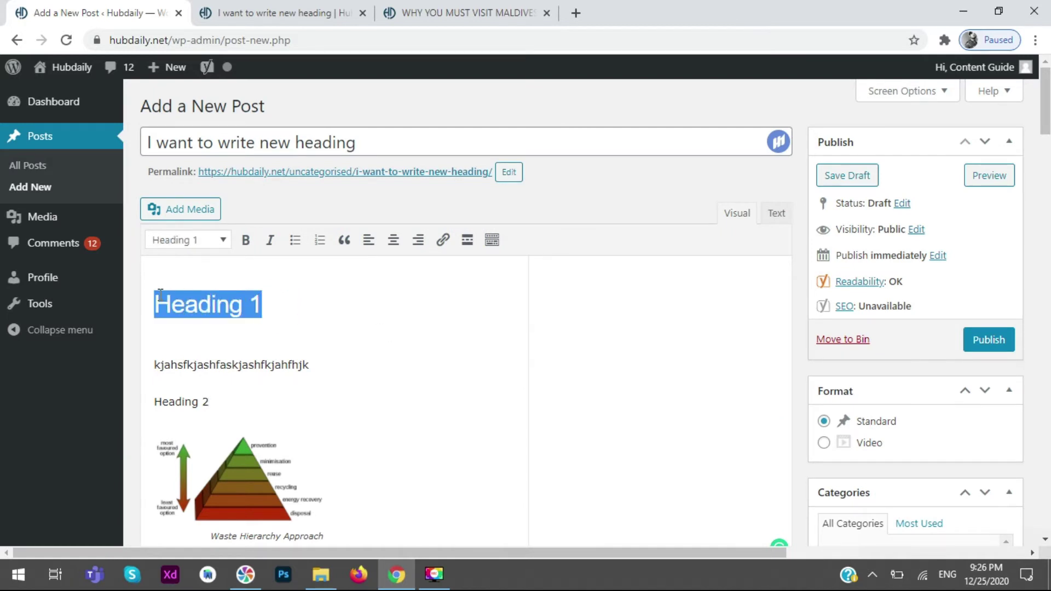
triple_click(228, 399)
click(208, 240)
click(218, 332)
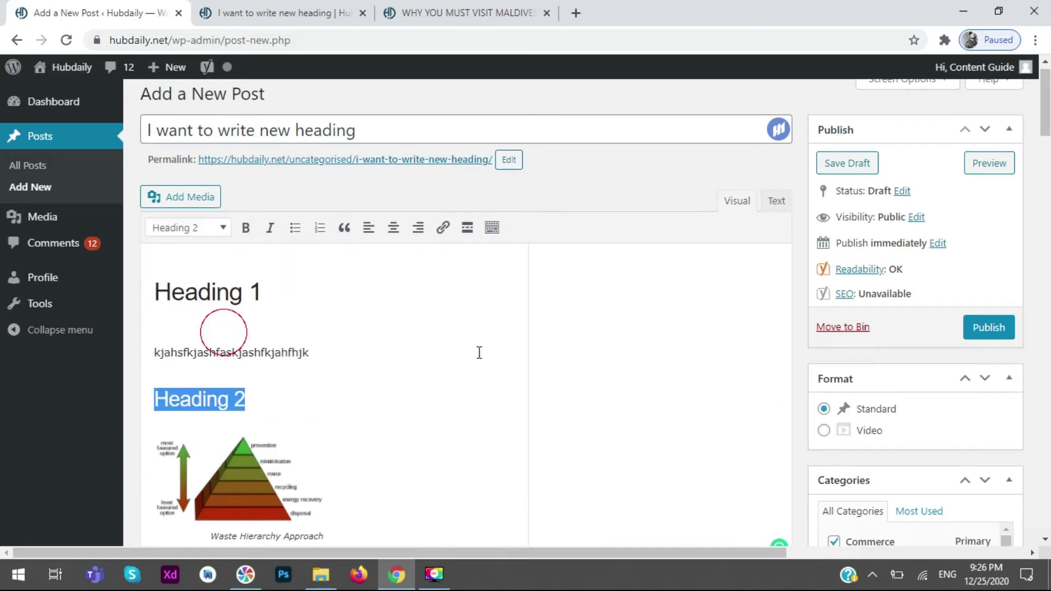
click(512, 352)
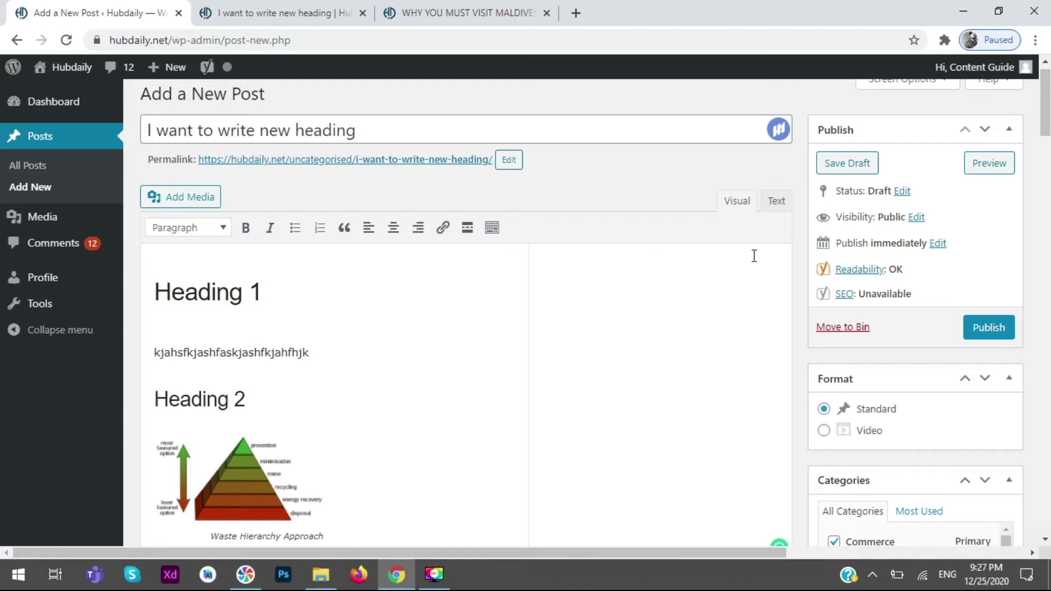
- Show the second row of editor formatting tools with the Toolbar Toggle
click(492, 227)
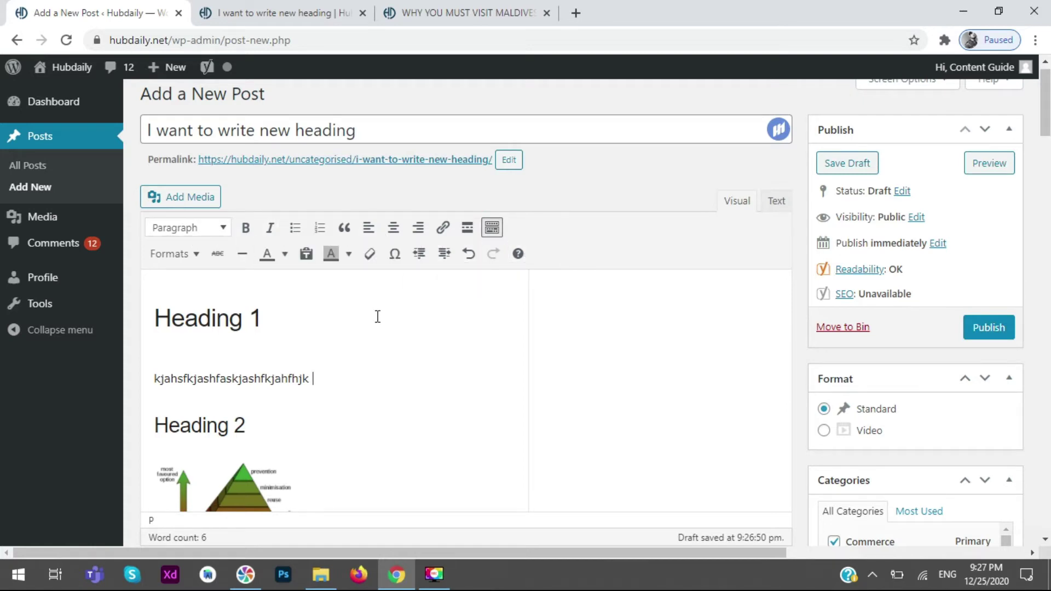
scroll(372, 308, down, 5)
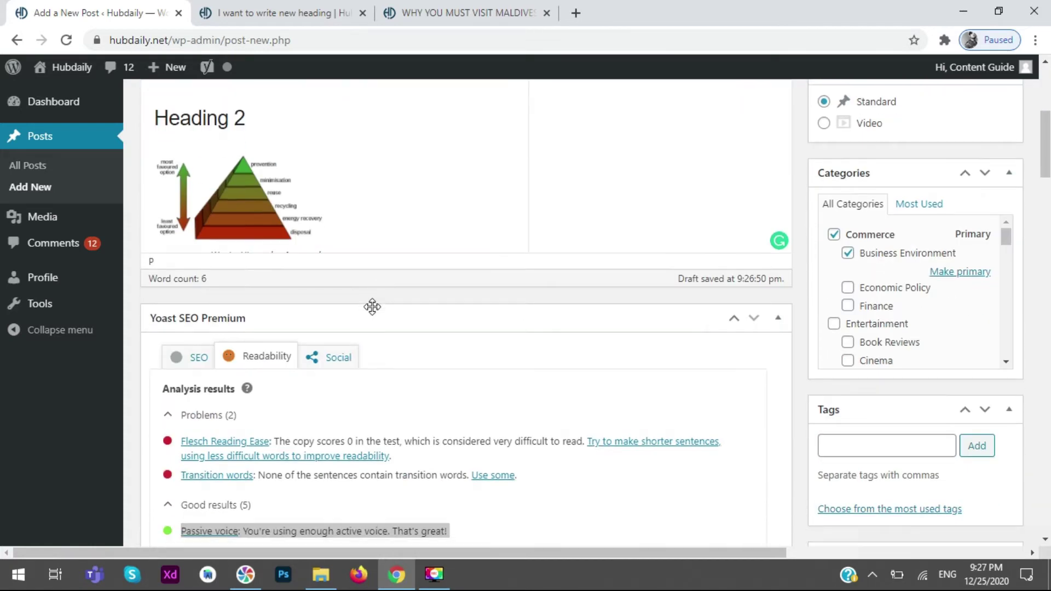
click(362, 238)
scroll(182, 224, up, 4)
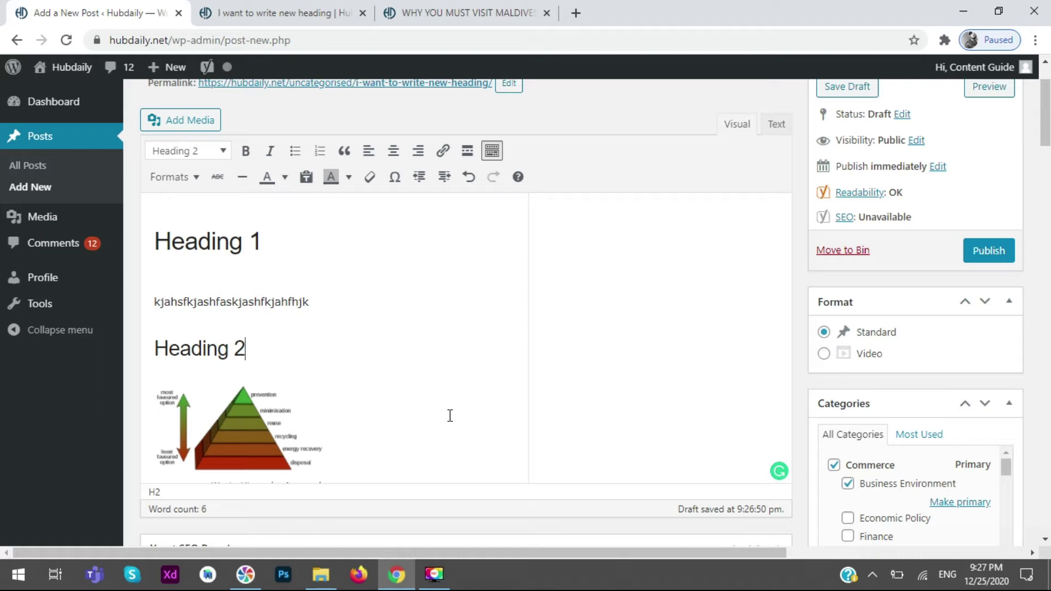
click(304, 241)
drag(338, 302, 138, 304)
key(ctrl+c)
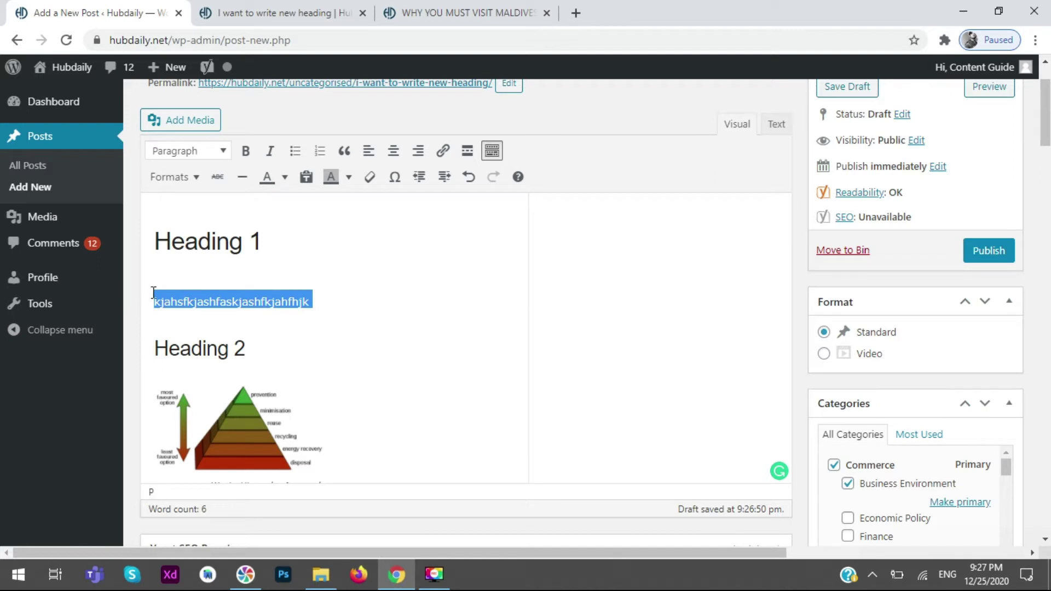
click(378, 336)
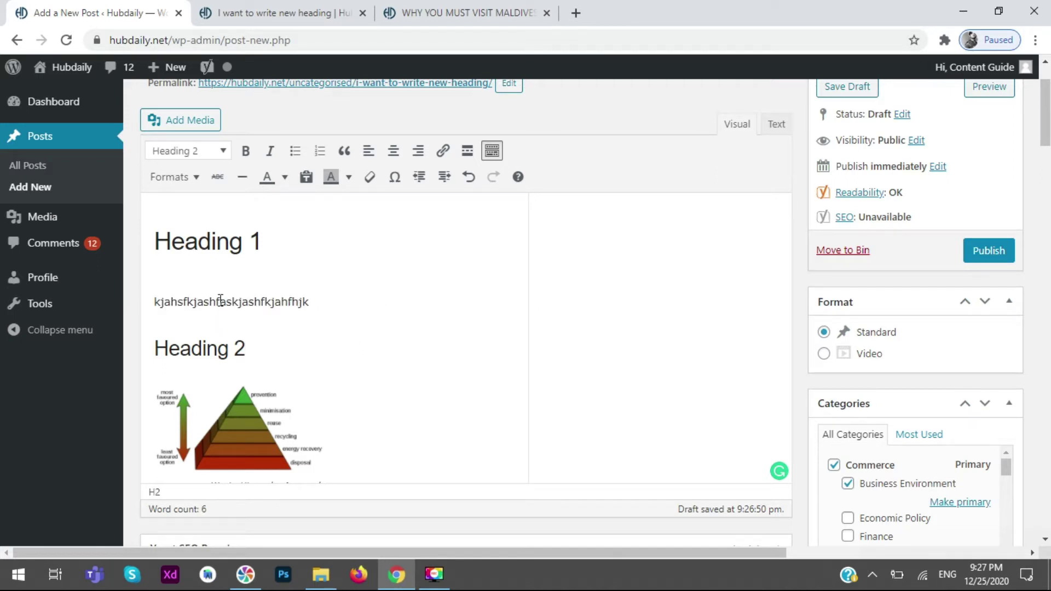
- Paste two copies of the filler paragraph below it and make the three lines a bulleted list
click(347, 304)
key(Return)
key(ctrl+v)
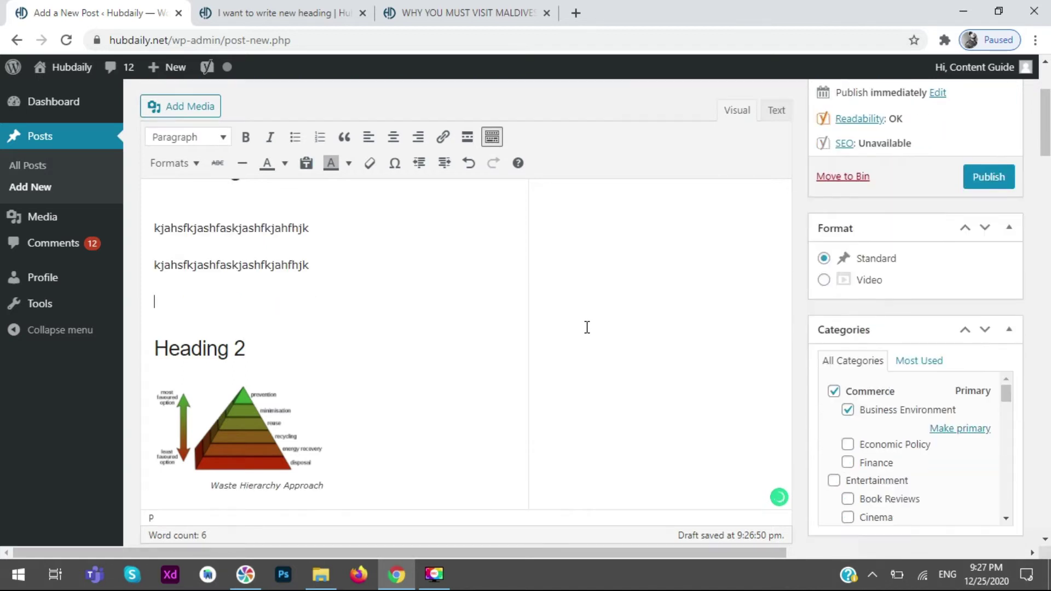
key(ctrl+v)
scroll(401, 223, up, 1)
drag(368, 340, 143, 262)
click(293, 138)
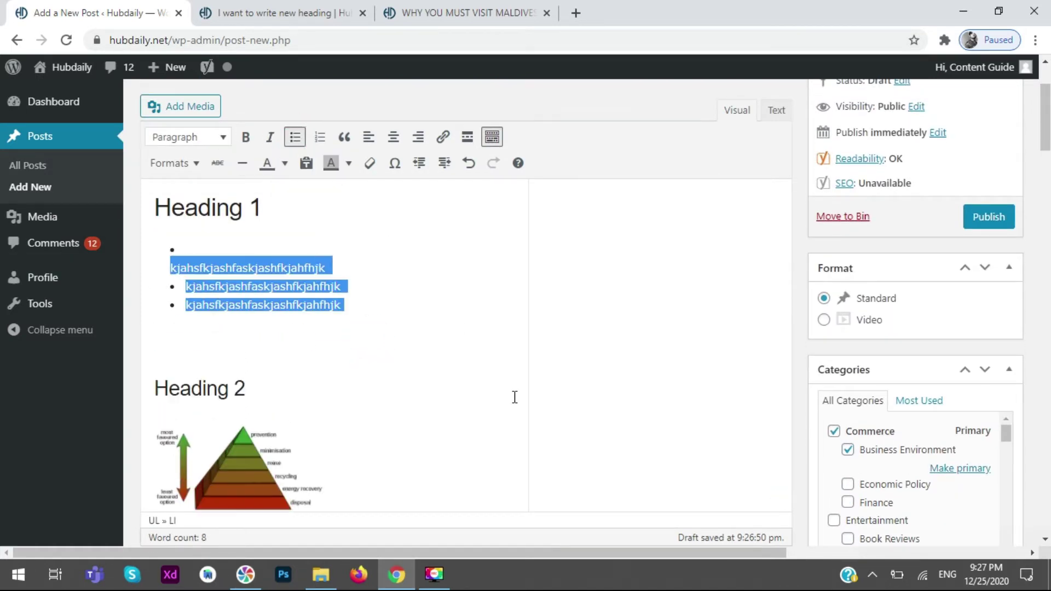
click(307, 268)
- Make the first list item bold and italic
drag(337, 266, 167, 268)
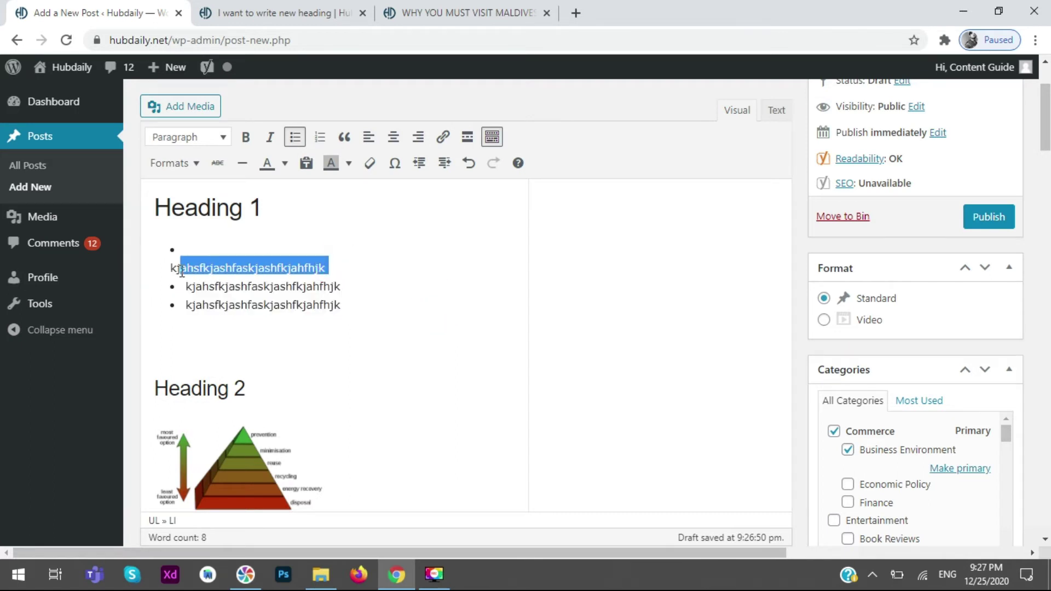
click(246, 137)
click(270, 138)
click(460, 274)
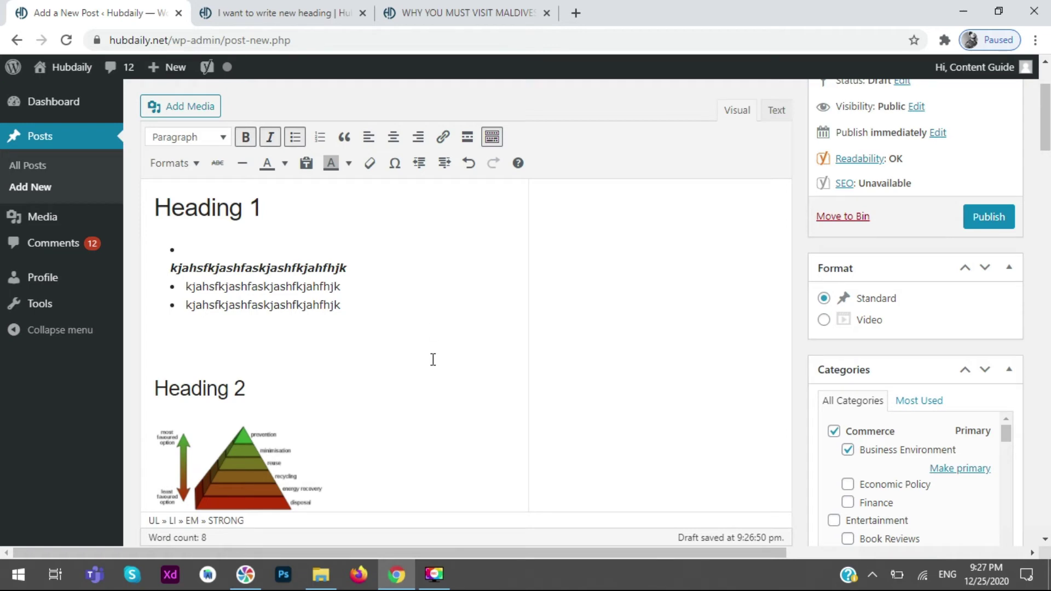
- Try centre, right and left alignment on the items, then remove the bullets and numbering
triple_click(400, 319)
click(394, 138)
click(416, 139)
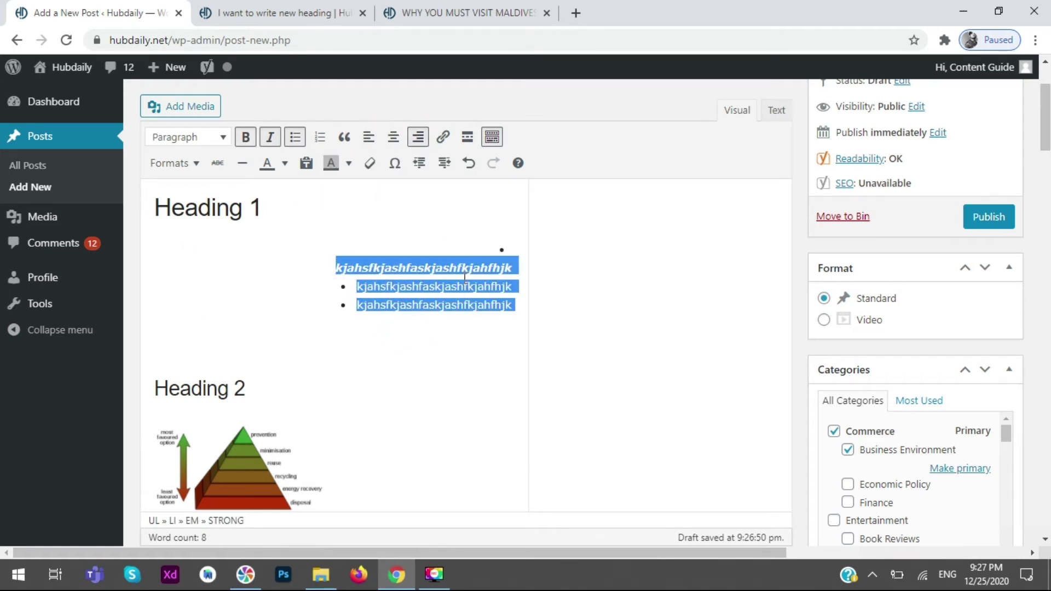
click(369, 140)
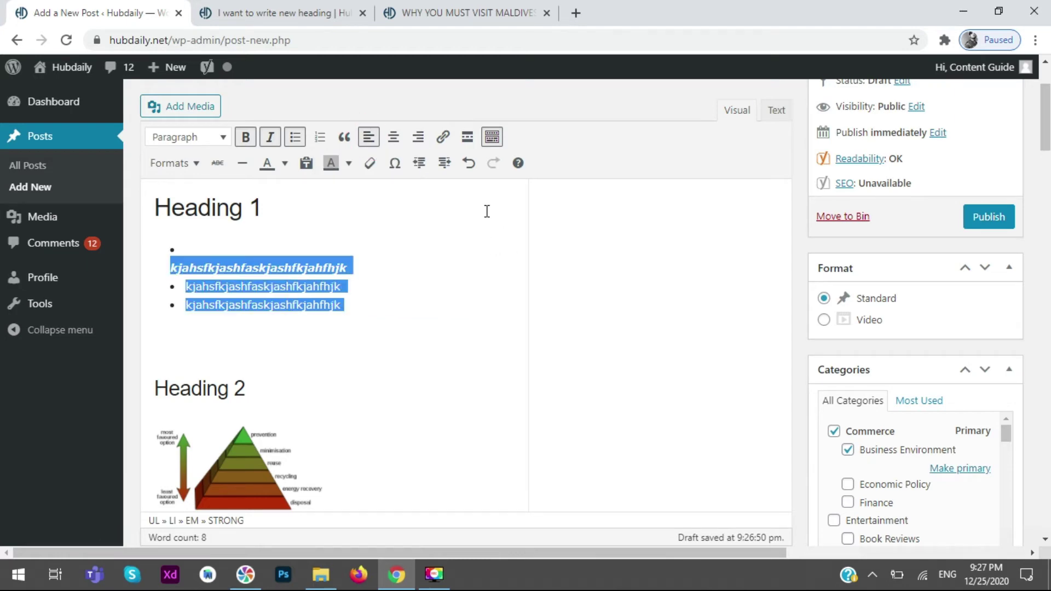
click(295, 140)
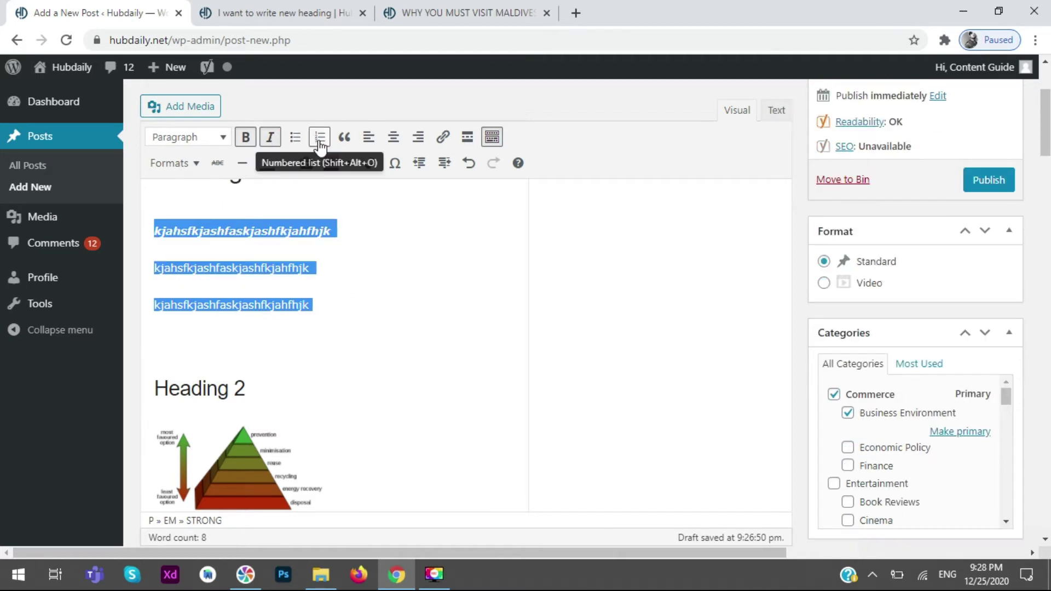
click(320, 138)
click(320, 143)
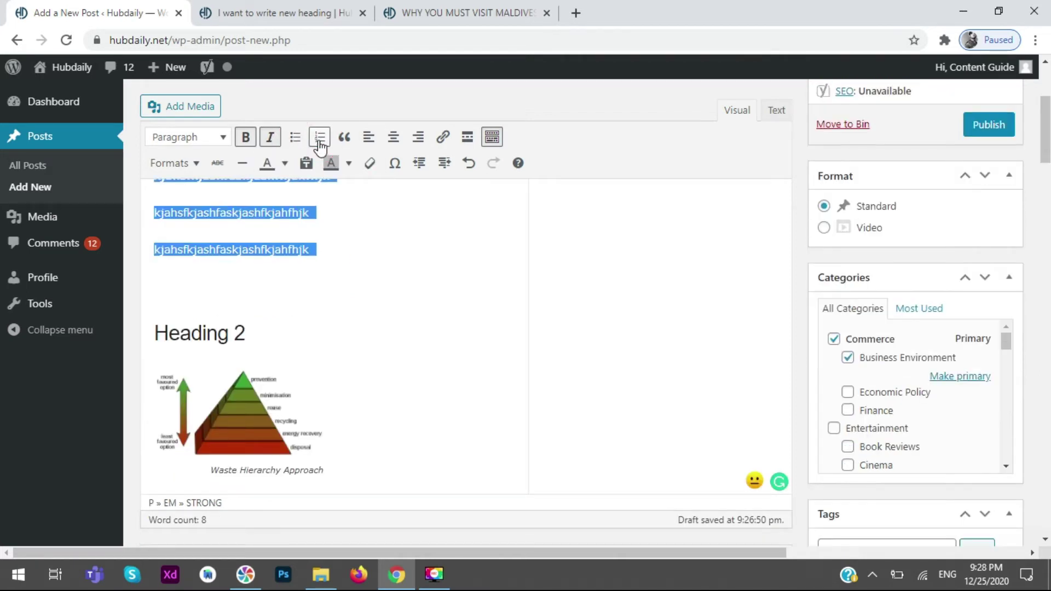
click(400, 330)
- Make the second filler paragraph a blockquote, then revert it to a plain paragraph
scroll(369, 321, up, 2)
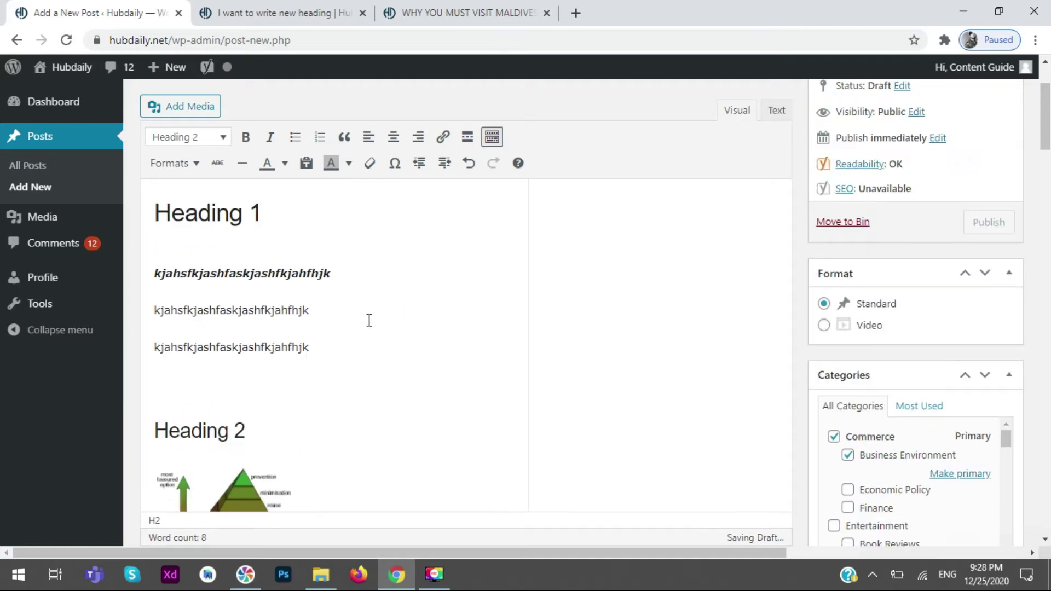
scroll(369, 320, up, 2)
drag(339, 391, 166, 399)
click(161, 396)
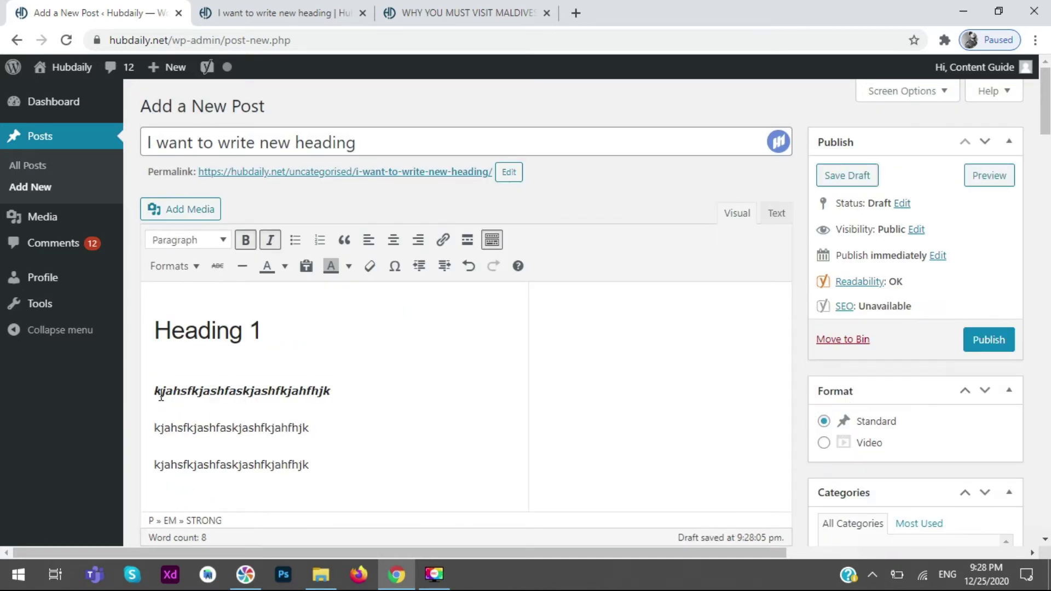
drag(354, 437, 154, 429)
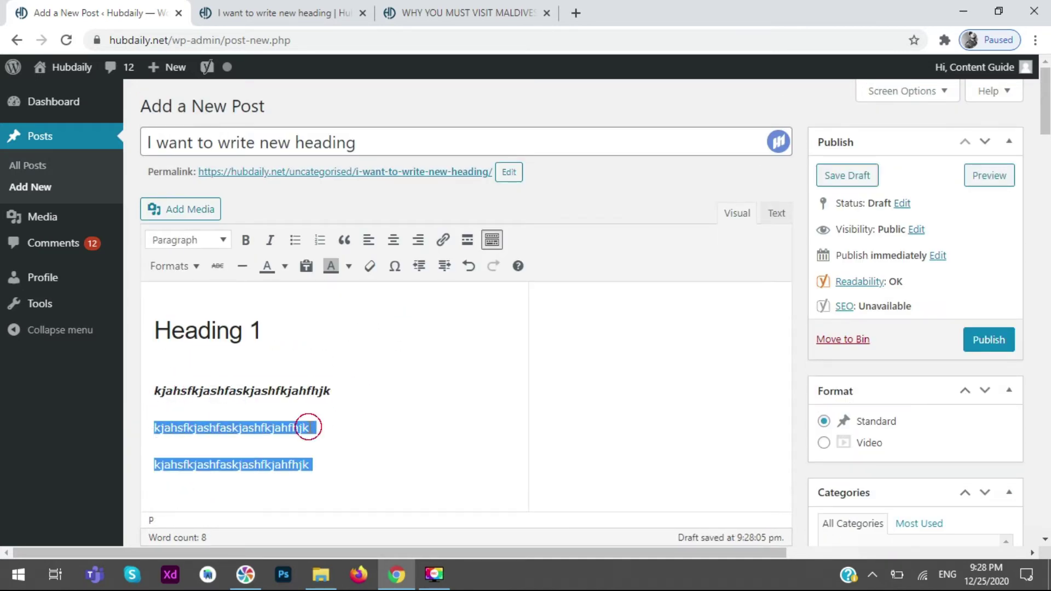
drag(323, 427, 128, 435)
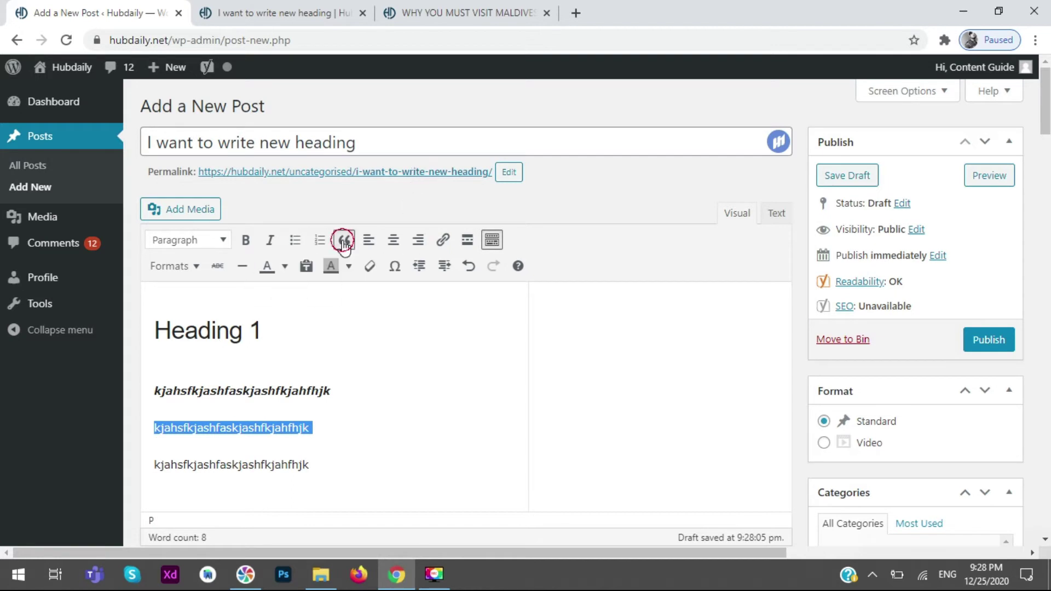
click(344, 241)
click(425, 419)
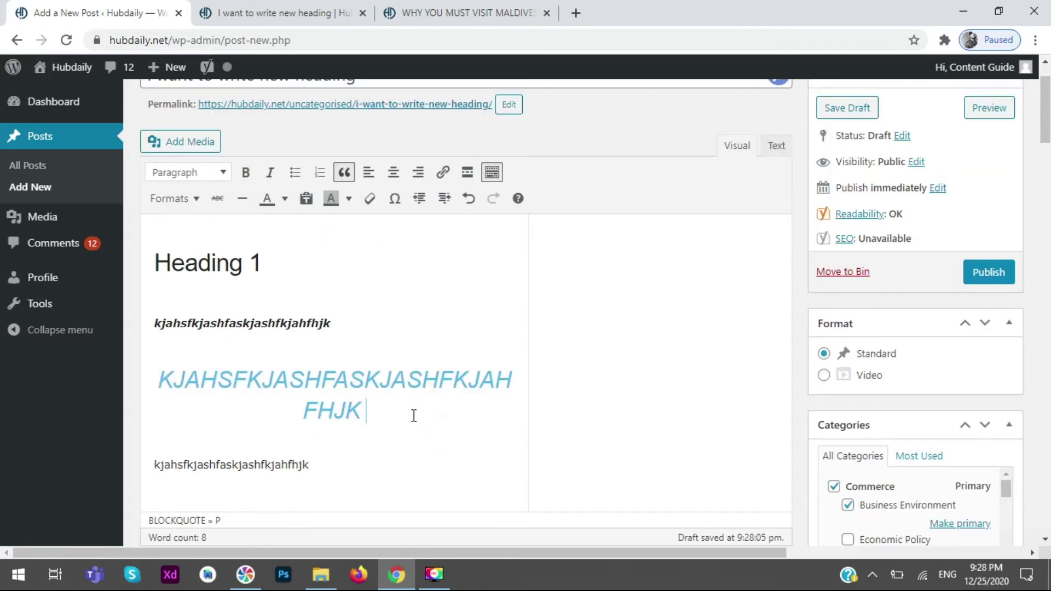
drag(414, 415, 120, 367)
click(344, 172)
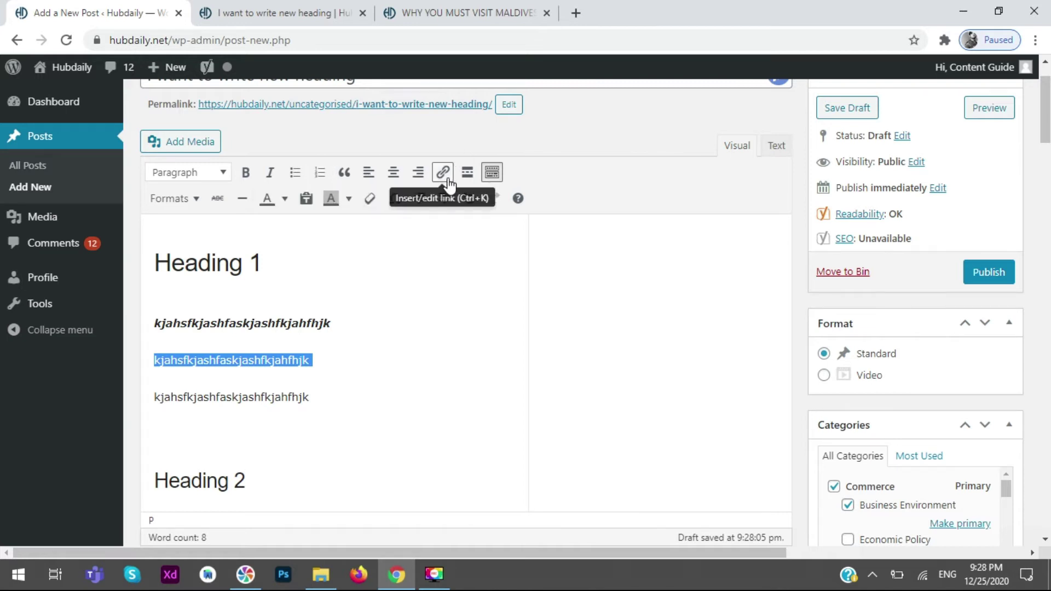
- Select the second paragraph and link it to the copied Why You Must Visit Maldives Once URL
click(325, 381)
drag(340, 364, 153, 356)
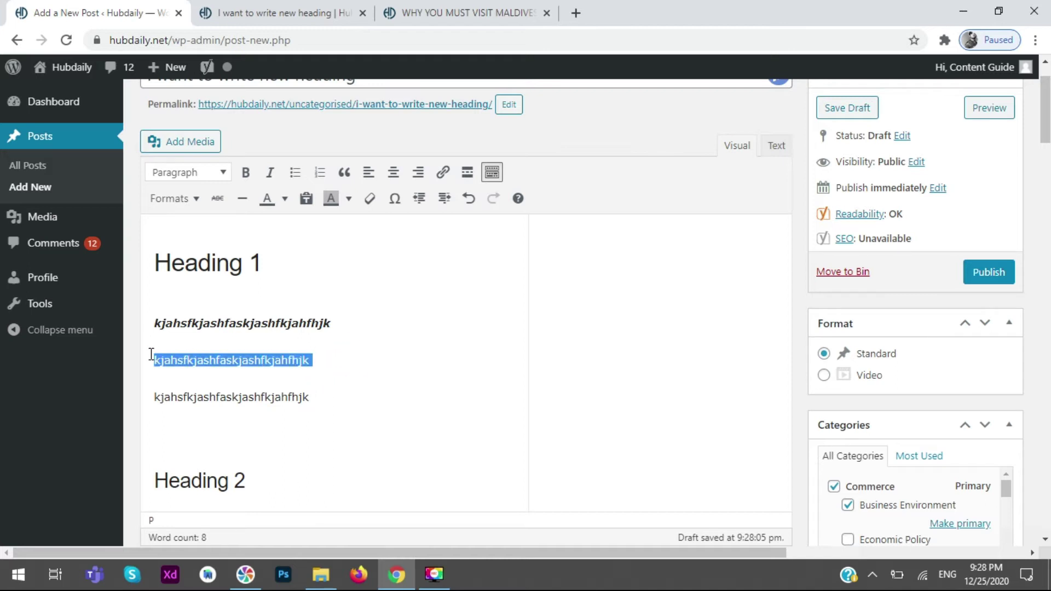
click(443, 172)
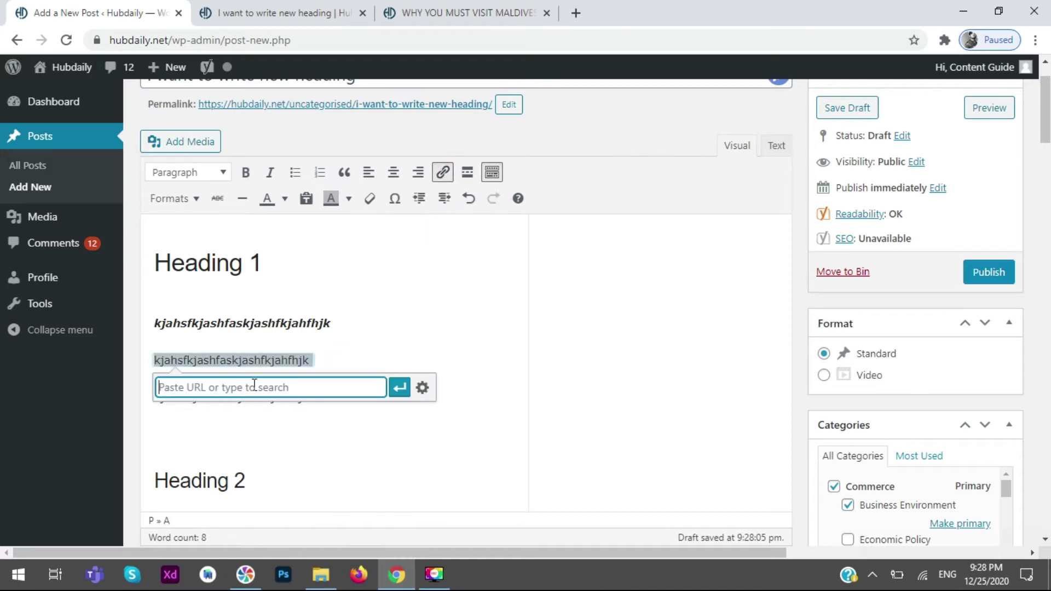
click(493, 11)
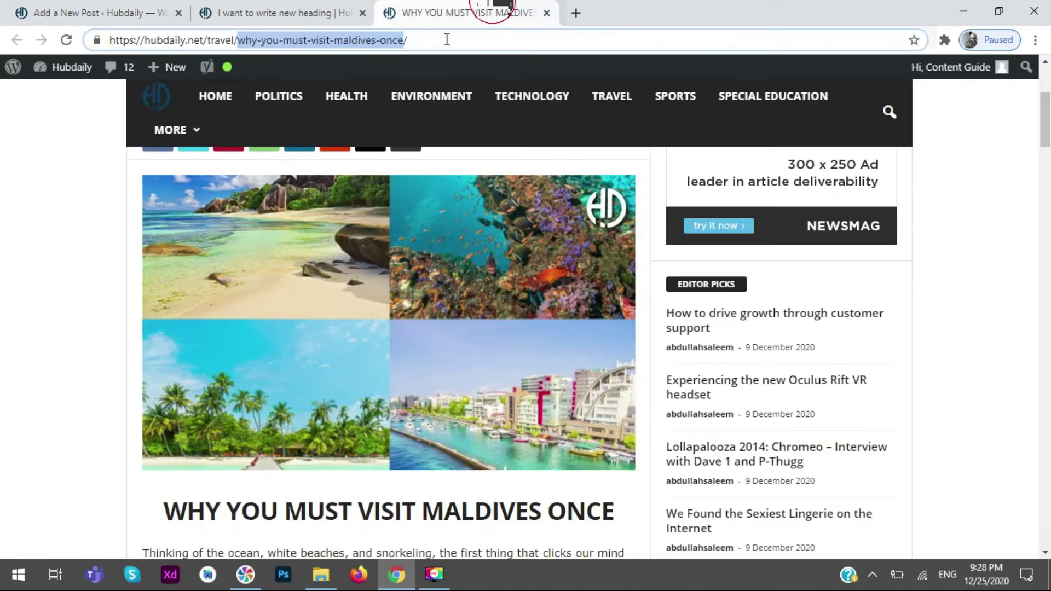
click(437, 40)
key(ctrl+a)
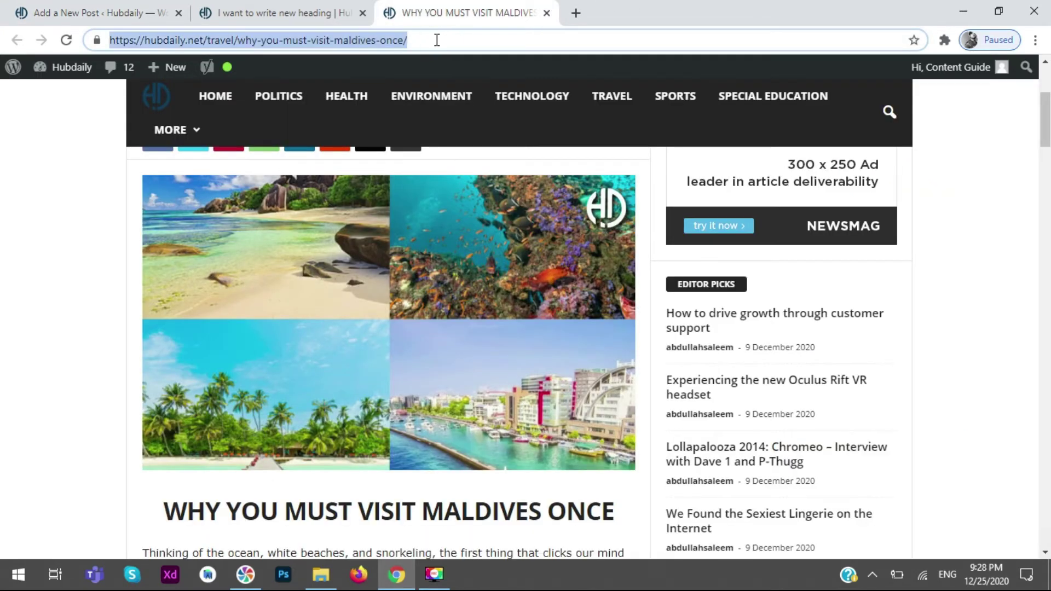
click(159, 13)
click(361, 387)
key(ctrl+v)
click(399, 388)
- Open the new link to verify the Maldives article, then close the extra article tabs
click(542, 328)
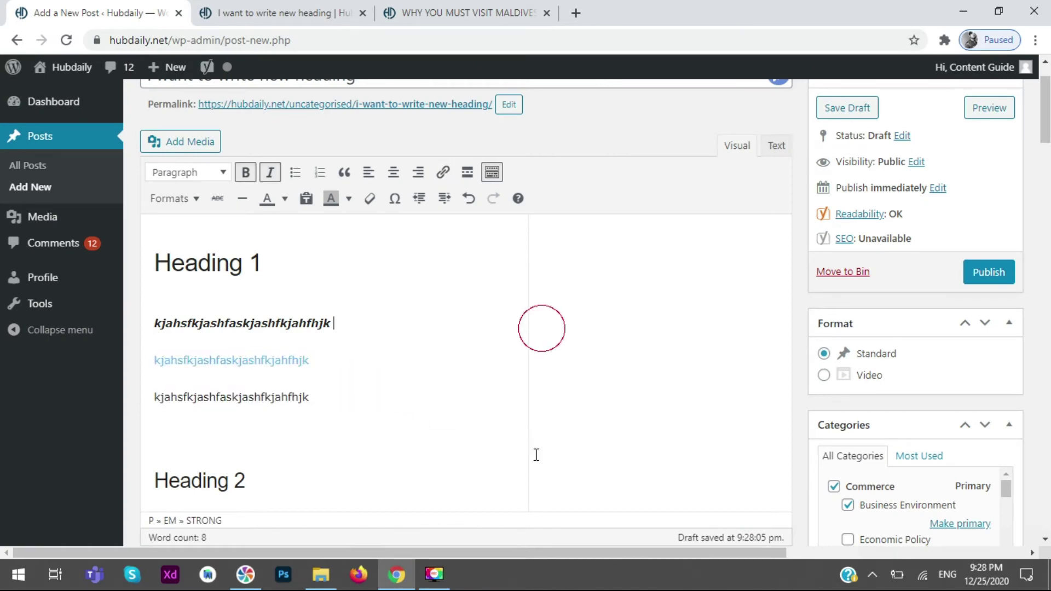
click(251, 361)
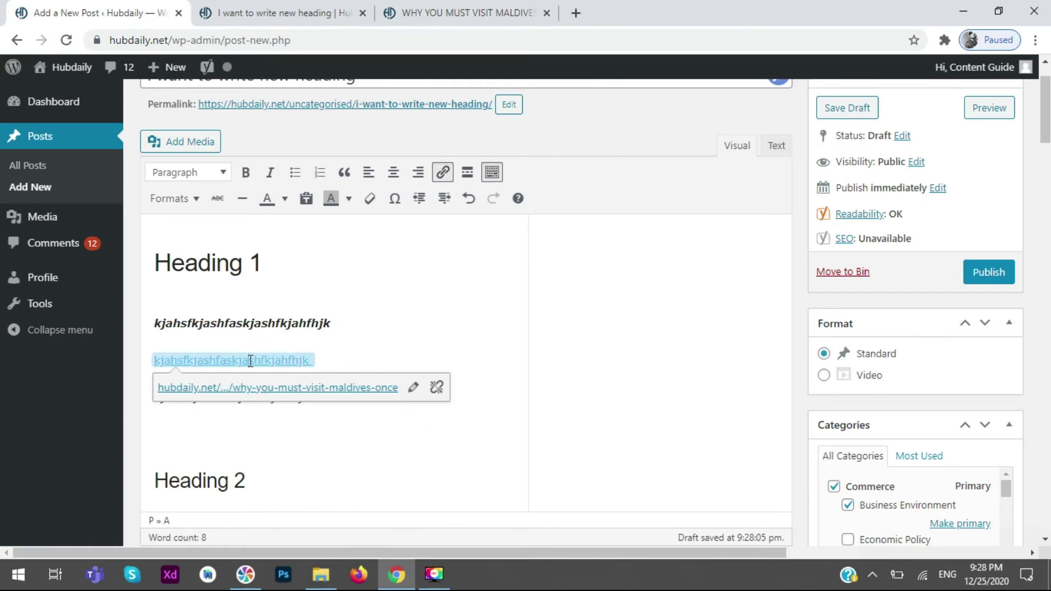
click(270, 387)
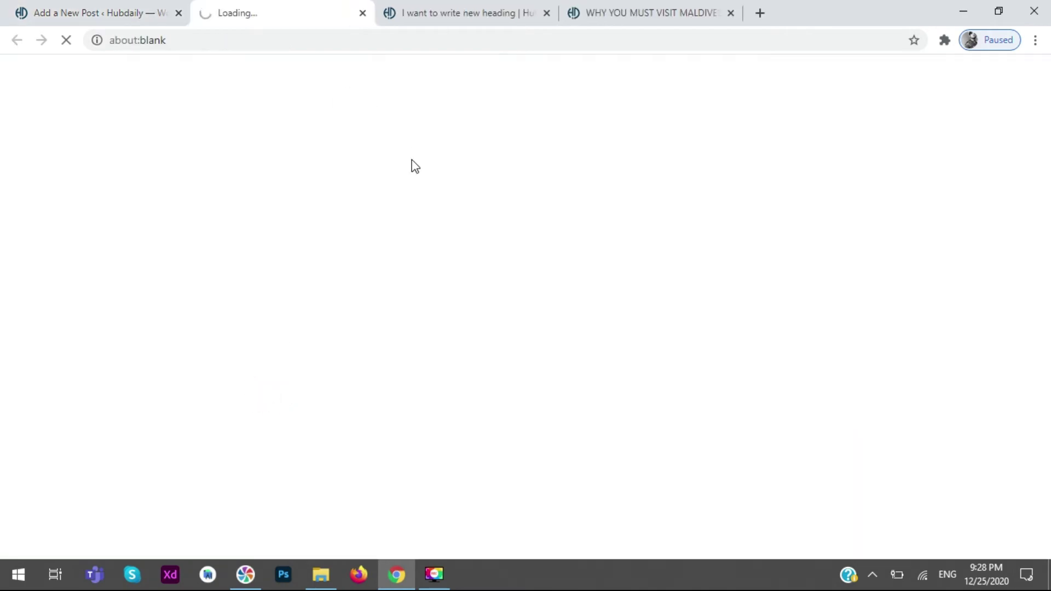
click(113, 11)
click(296, 11)
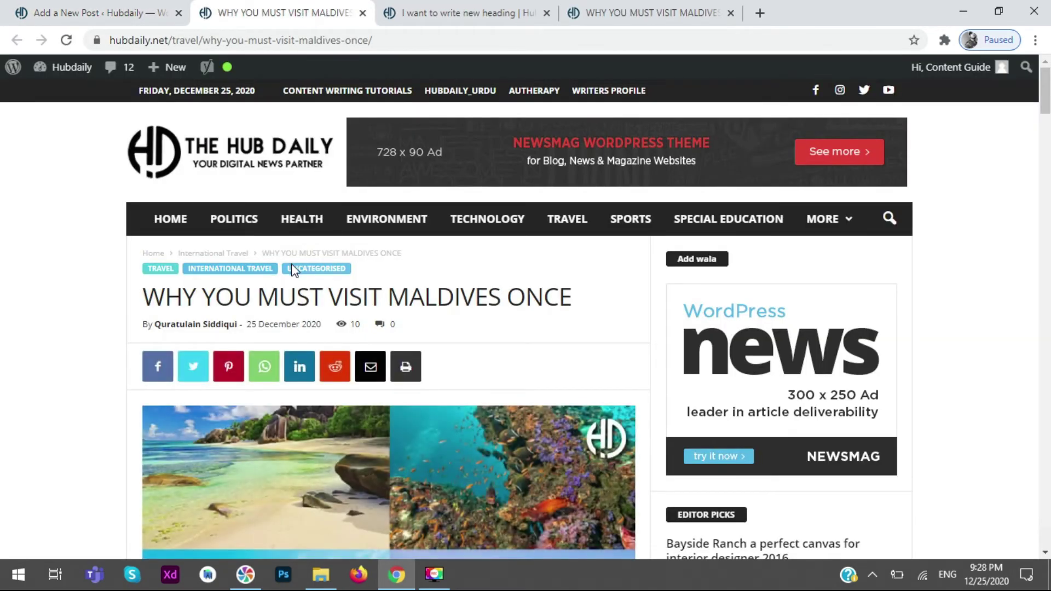
scroll(291, 264, down, 5)
click(363, 19)
click(362, 13)
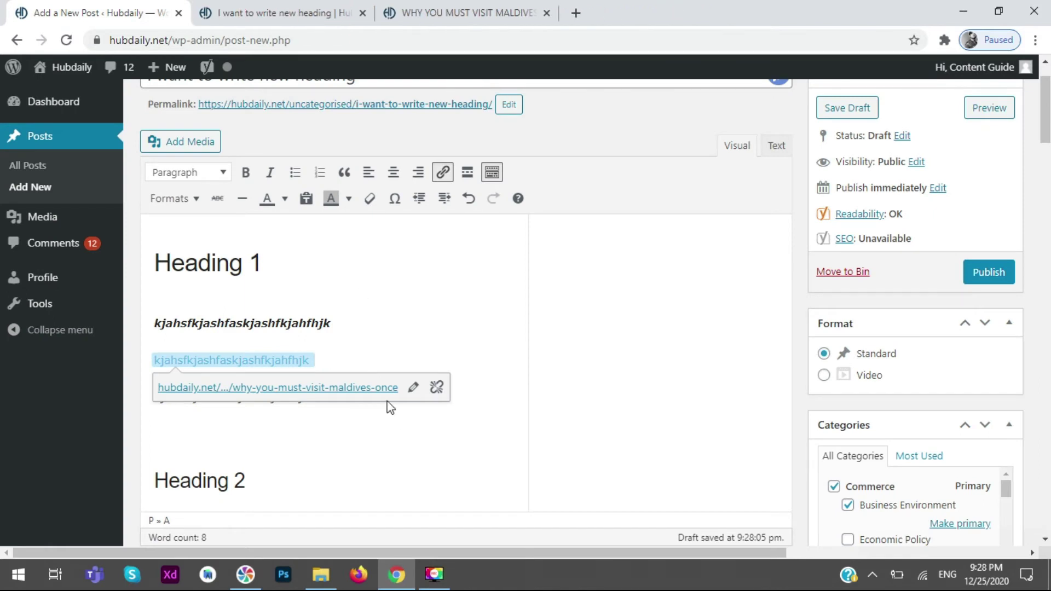
click(506, 292)
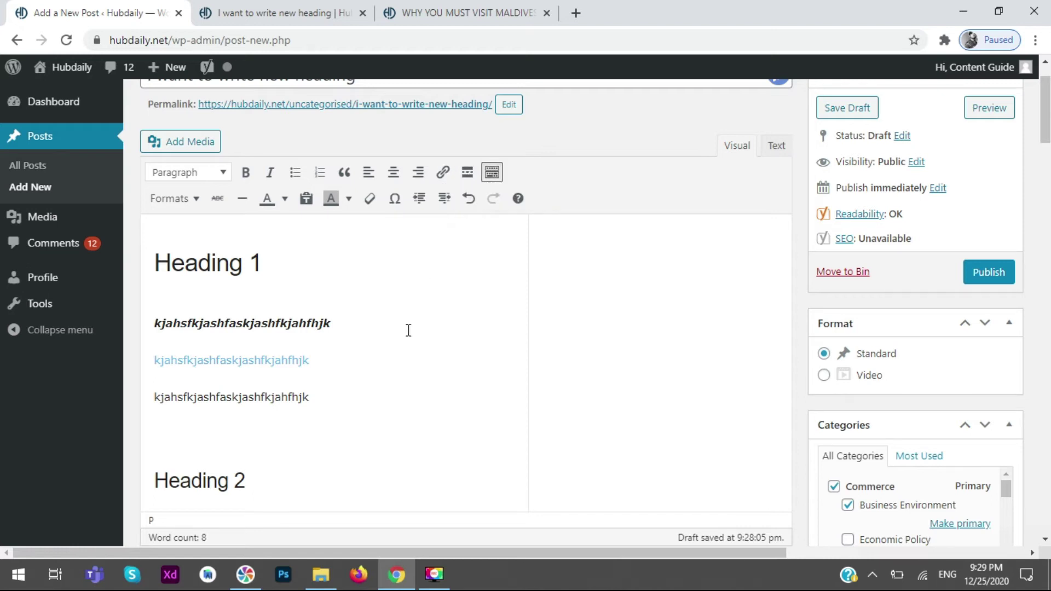
- Add a Read More break on a new line after the bold-italic line
drag(324, 323, 276, 324)
click(369, 322)
double_click(286, 323)
click(370, 326)
key(Return)
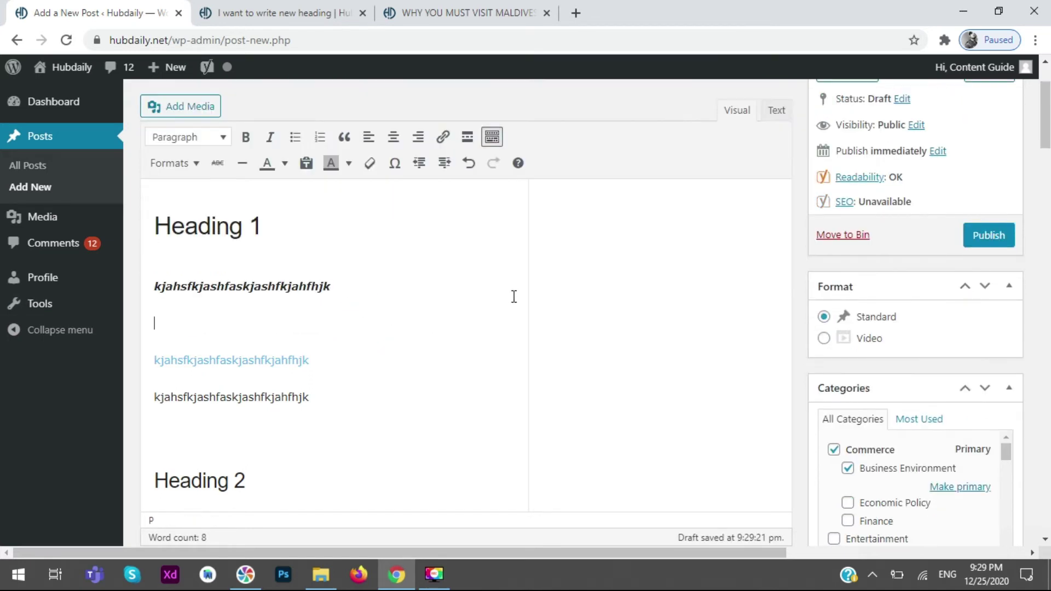
click(467, 137)
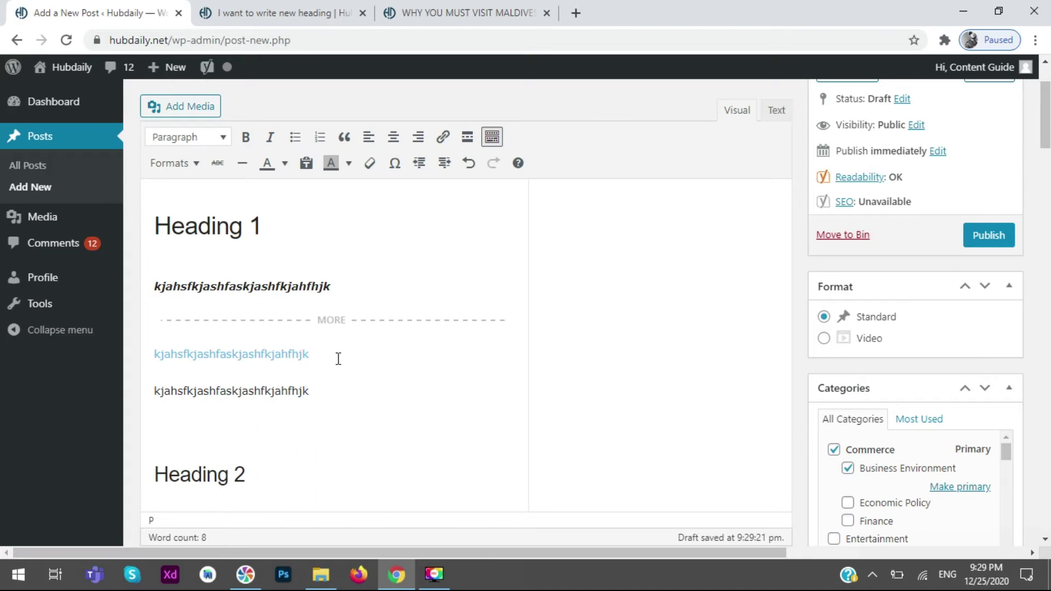
- Check the second paragraph's link and open a preview of the draft
click(359, 342)
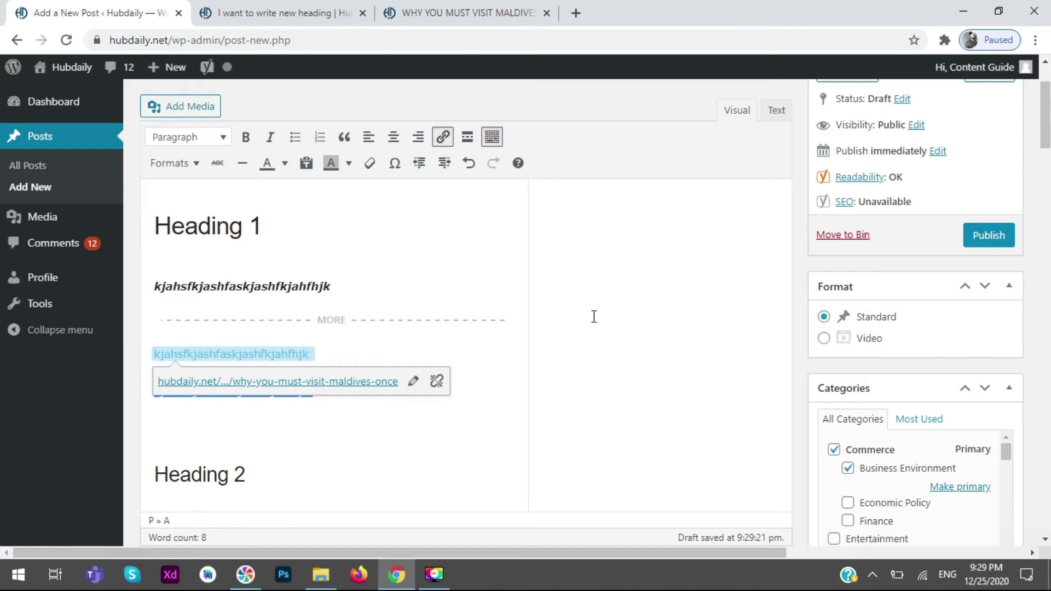
scroll(938, 266, up, 2)
click(987, 176)
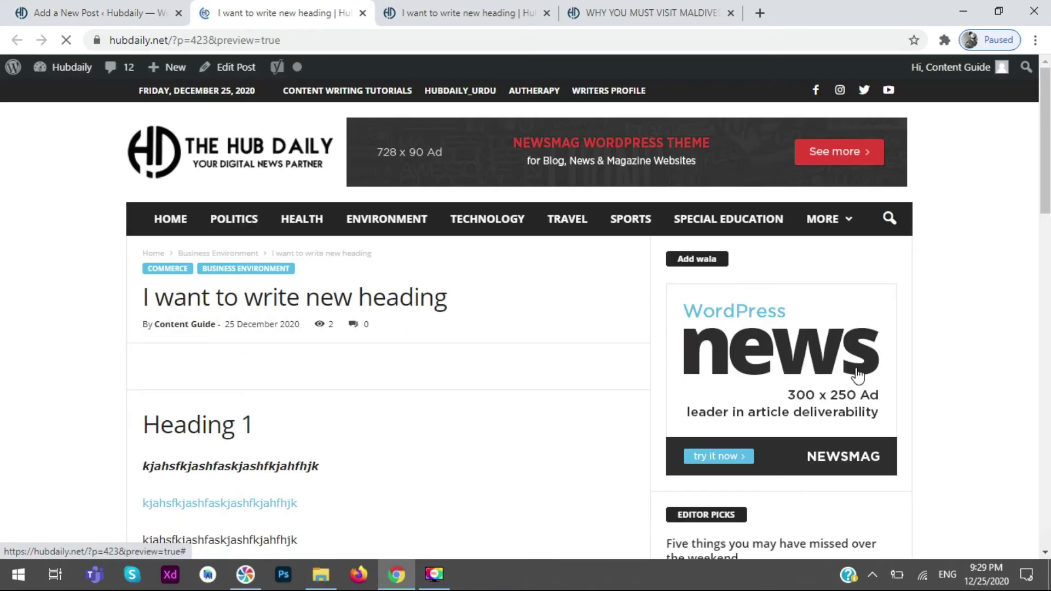
scroll(1, 346, down, 5)
scroll(2, 347, down, 4)
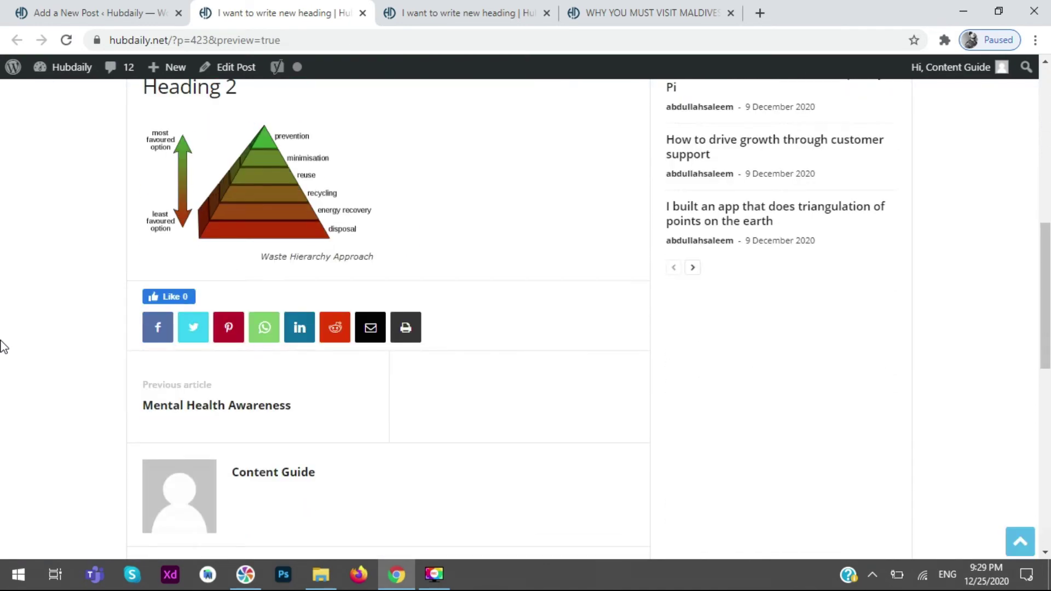
scroll(1, 342, up, 5)
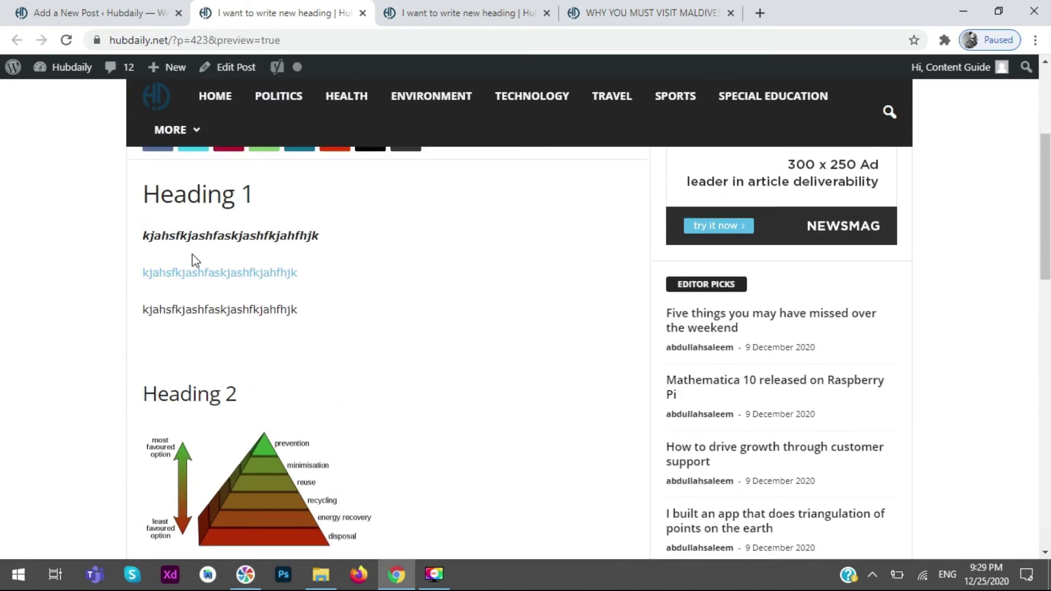
scroll(420, 338, up, 3)
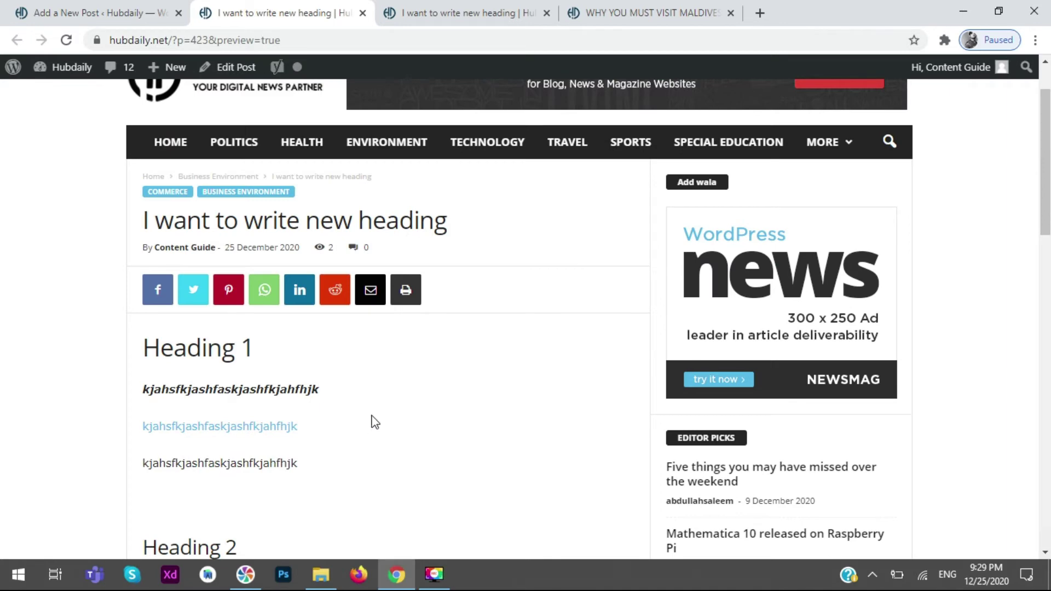
key(ctrl+shift+Tab)
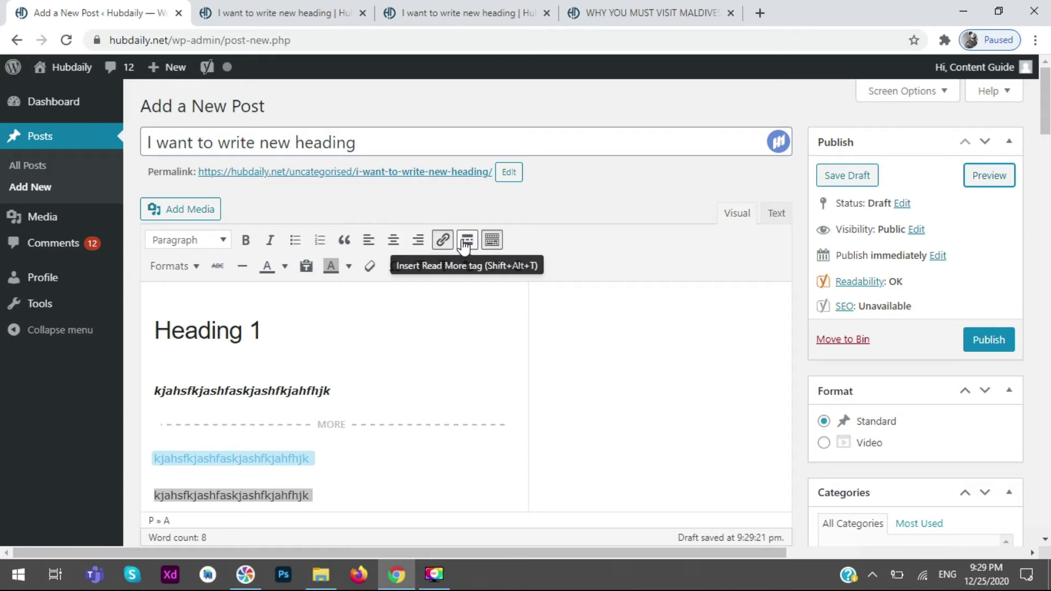
- Select the Heading 1 text, briefly strike it through, and replace it with a horizontal line
click(188, 267)
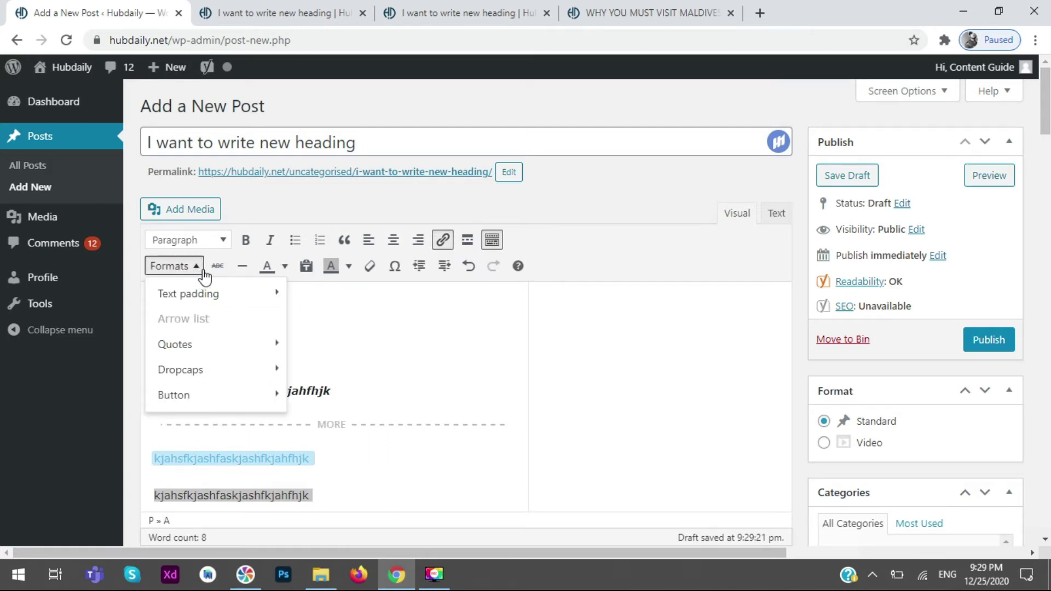
mouse_move(243, 401)
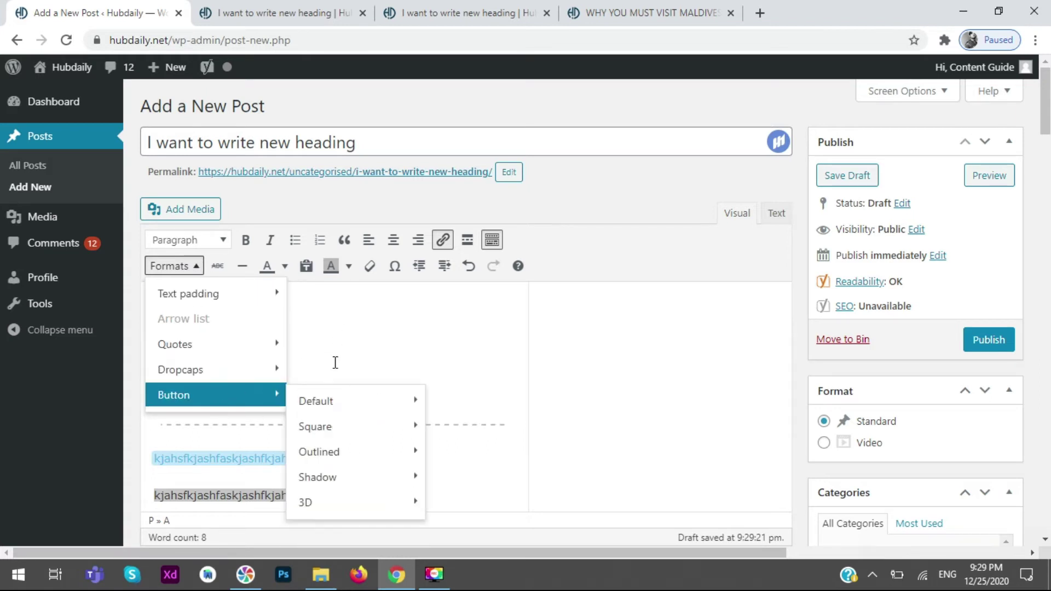
click(305, 345)
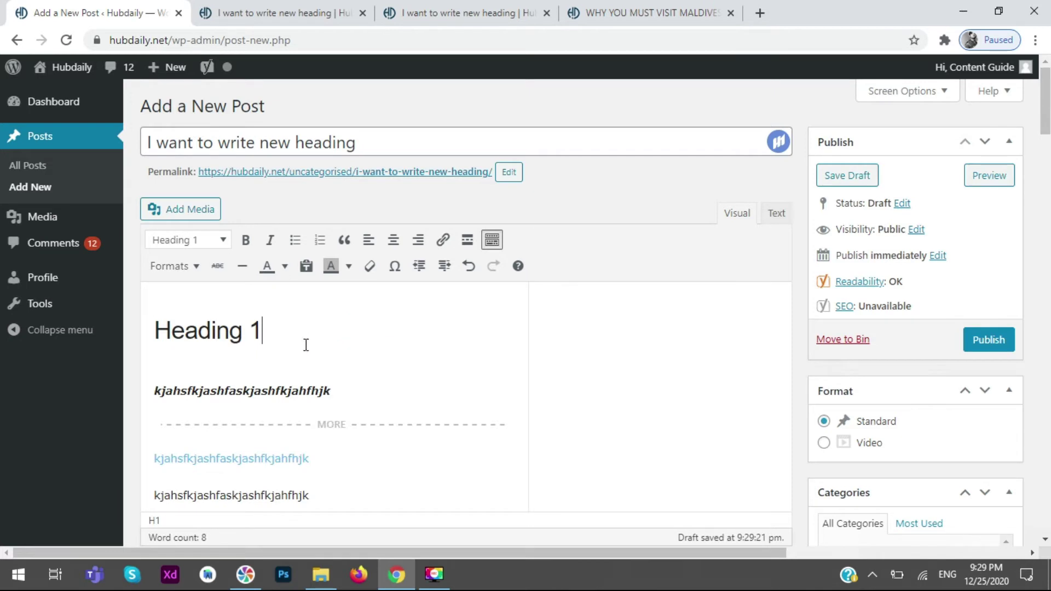
drag(305, 345, 145, 328)
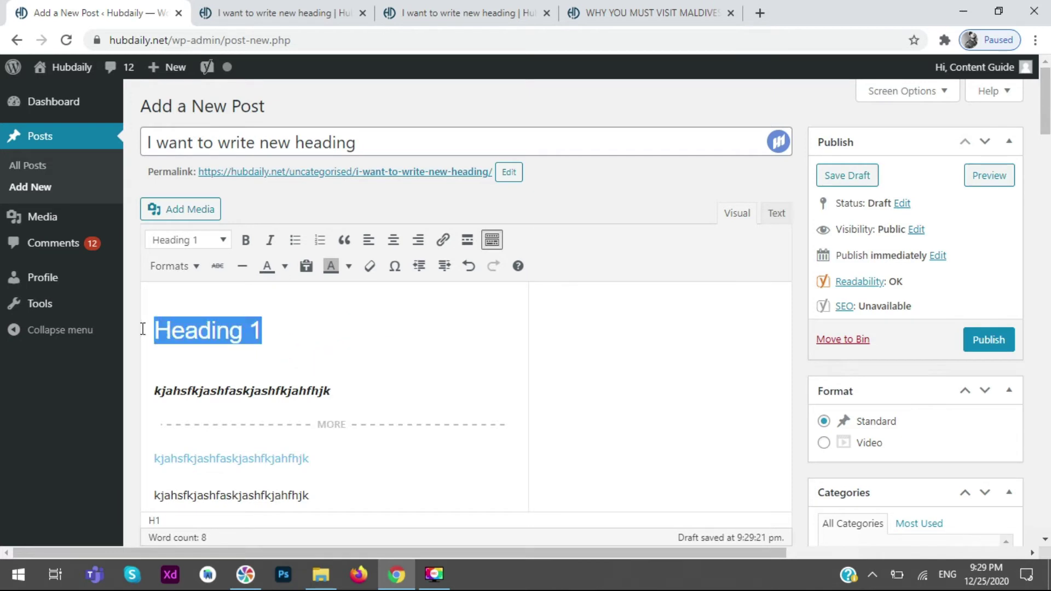
click(218, 268)
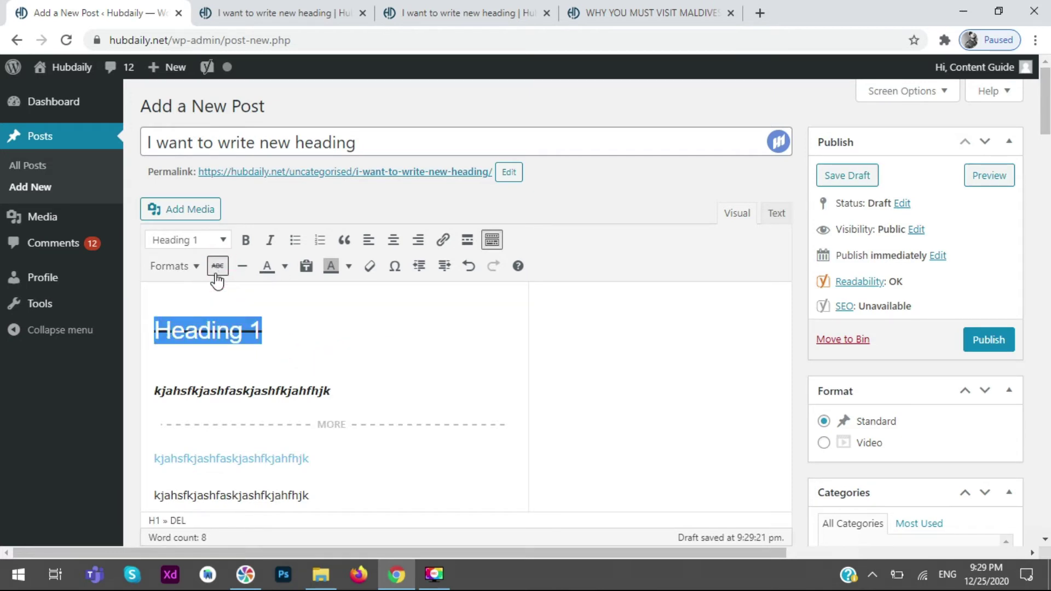
click(217, 268)
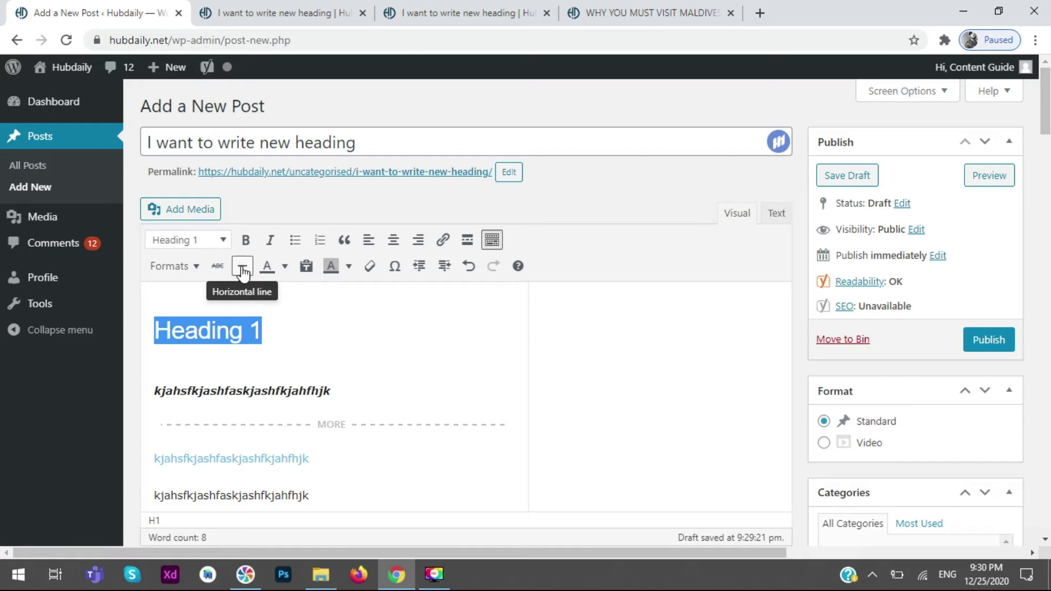
click(242, 270)
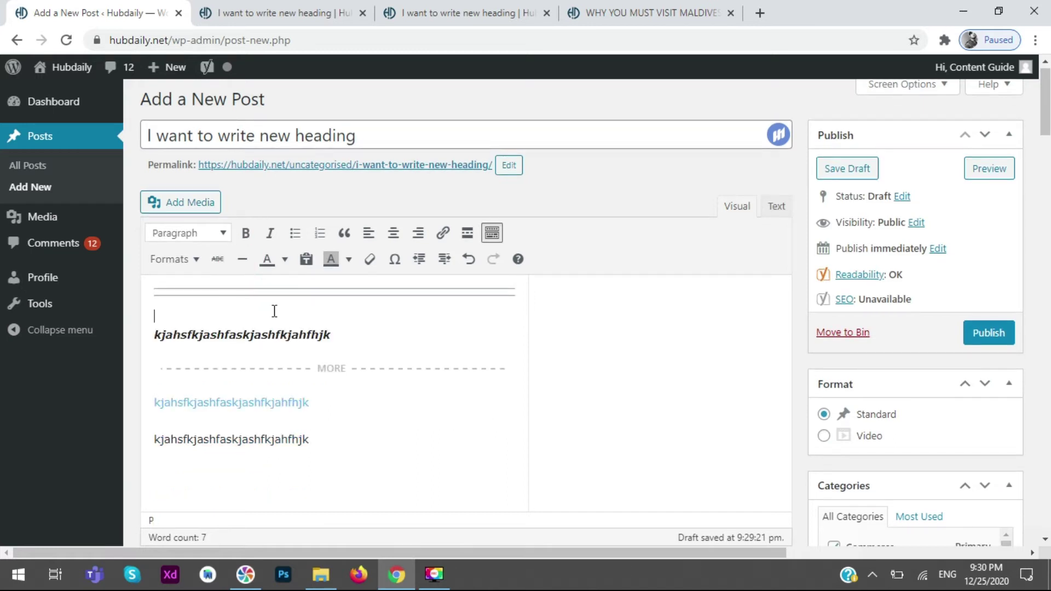
- Insert two more horizontal lines at the top and place the caret below them
double_click(243, 259)
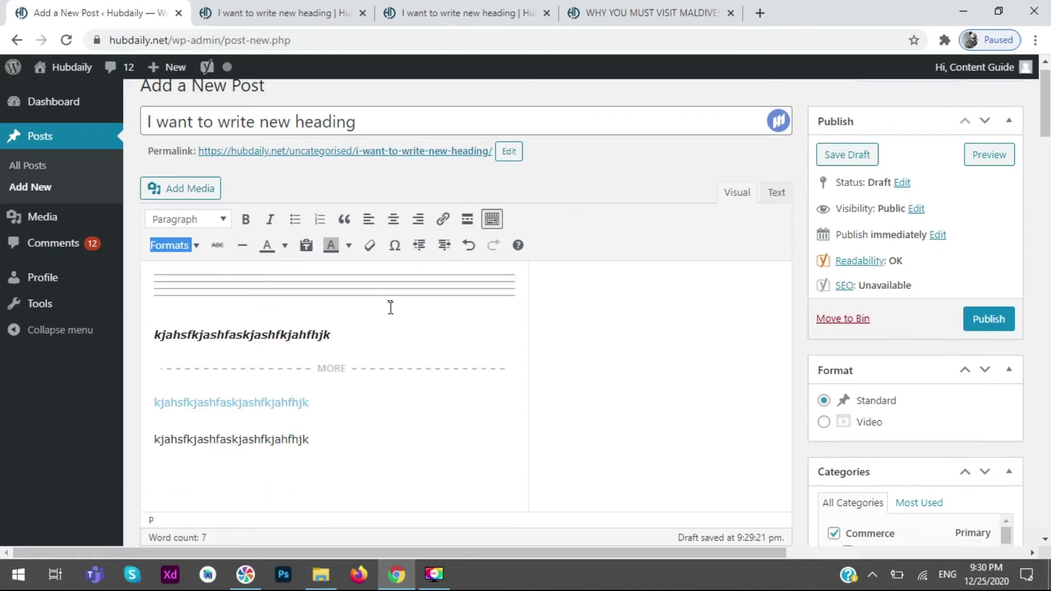
click(392, 313)
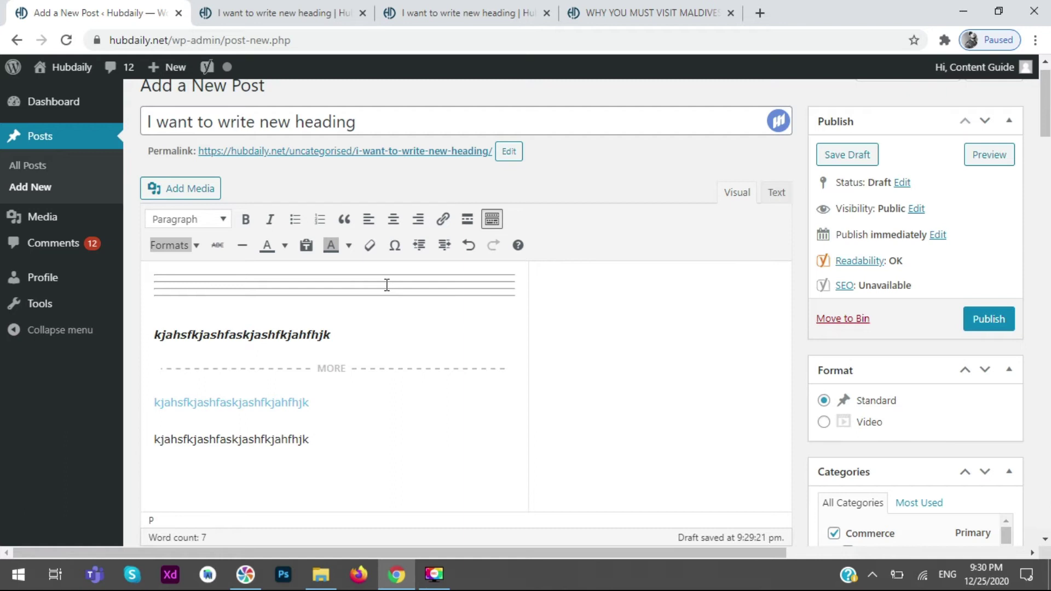
- Colour 'ahfhjk' on the bold italic line yellow-green and insert a horizontal line below it
drag(351, 337, 292, 335)
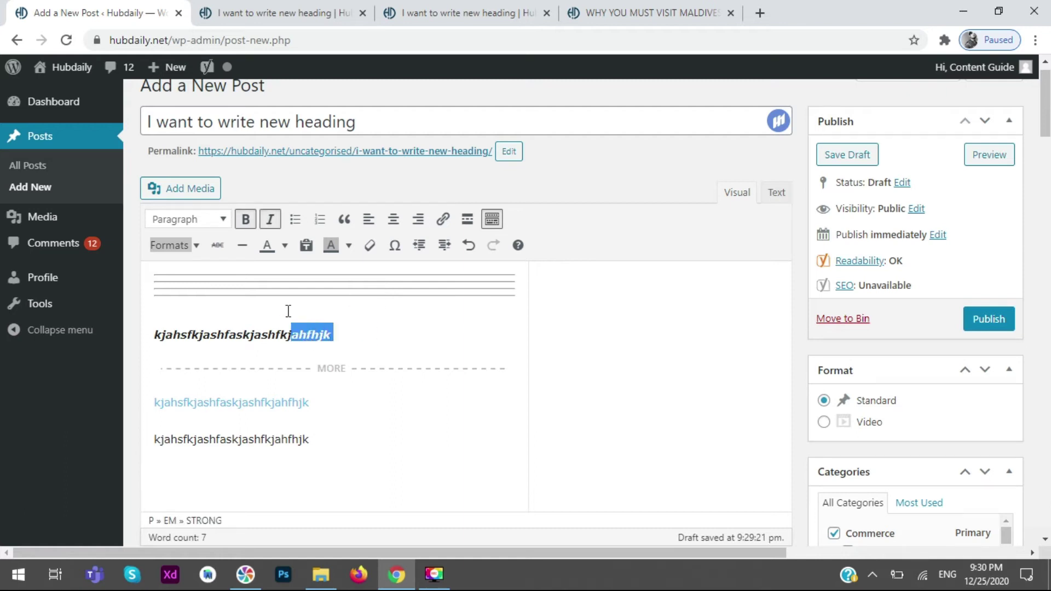
click(284, 245)
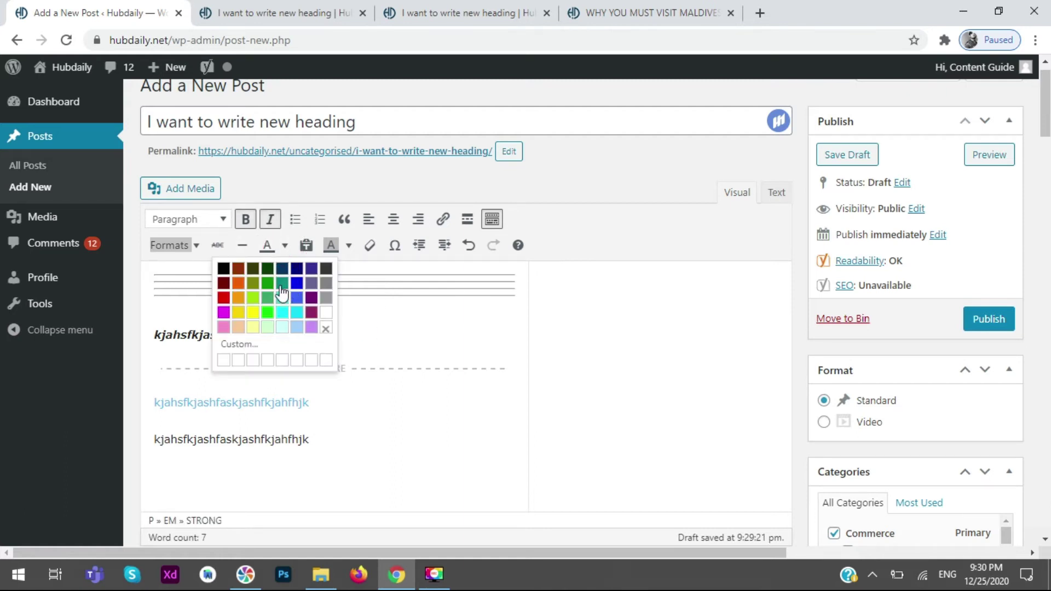
click(252, 308)
click(372, 354)
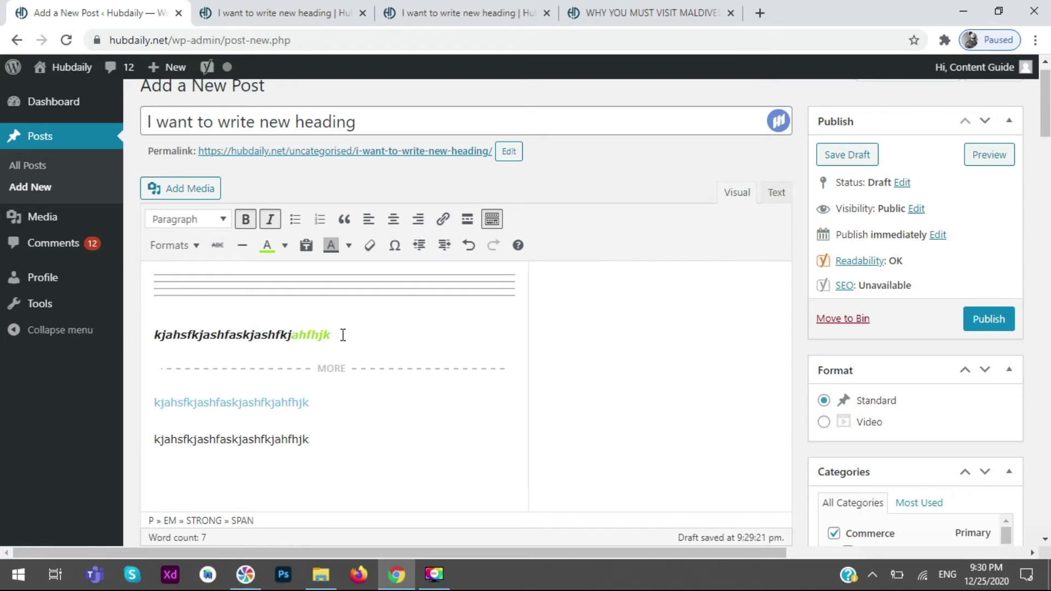
click(243, 245)
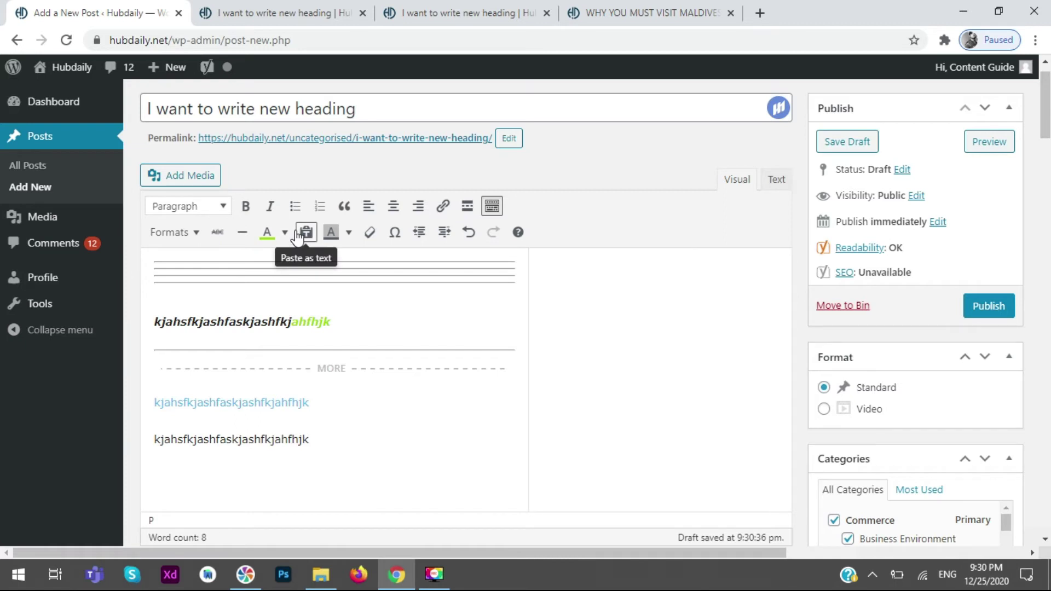
- Give the selected line a bright green background and open the Special character chart
click(344, 237)
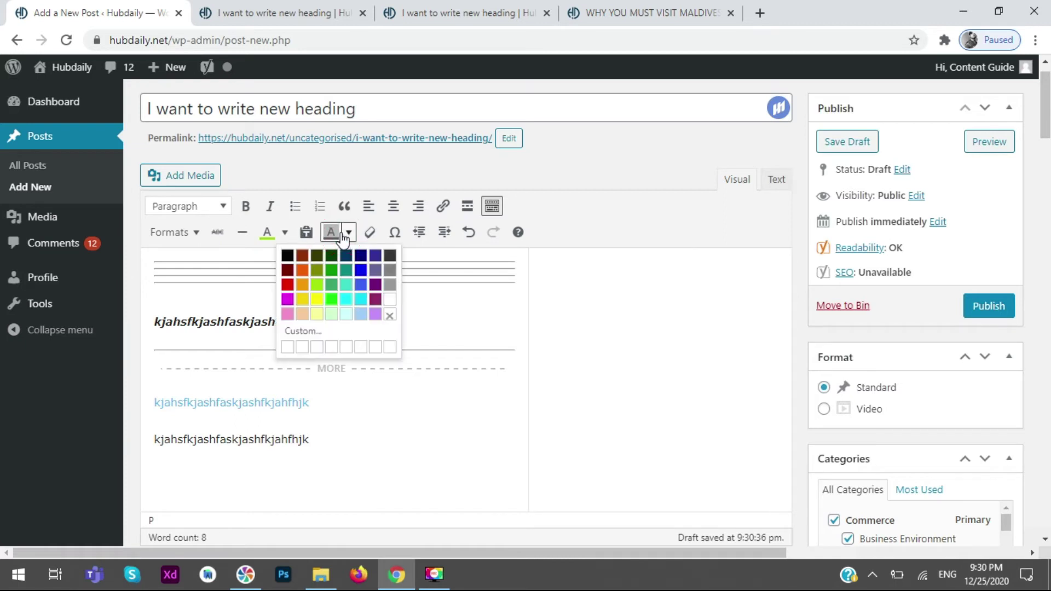
click(336, 263)
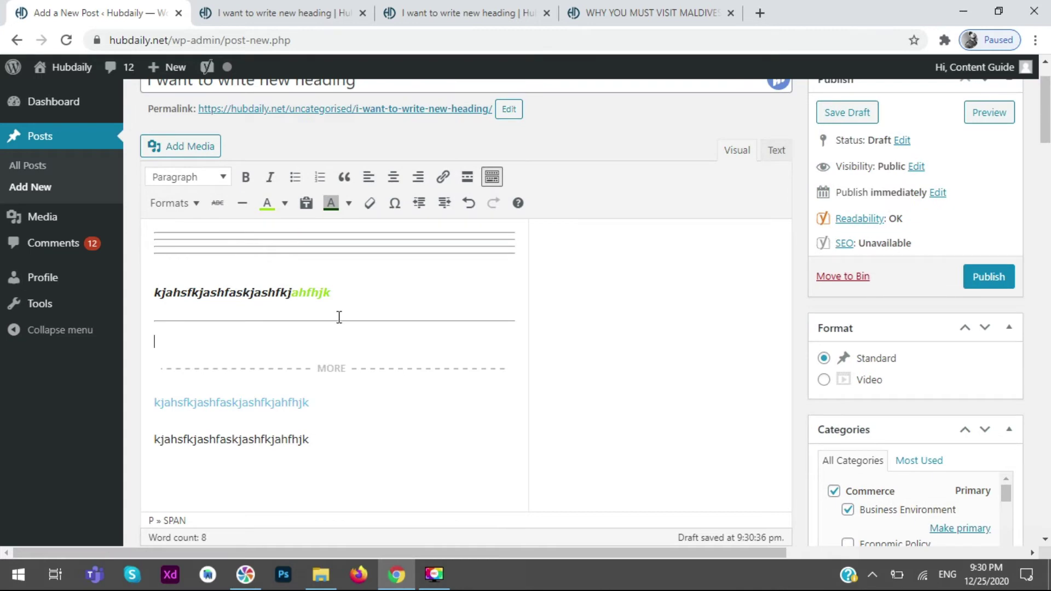
drag(349, 298, 125, 291)
click(348, 203)
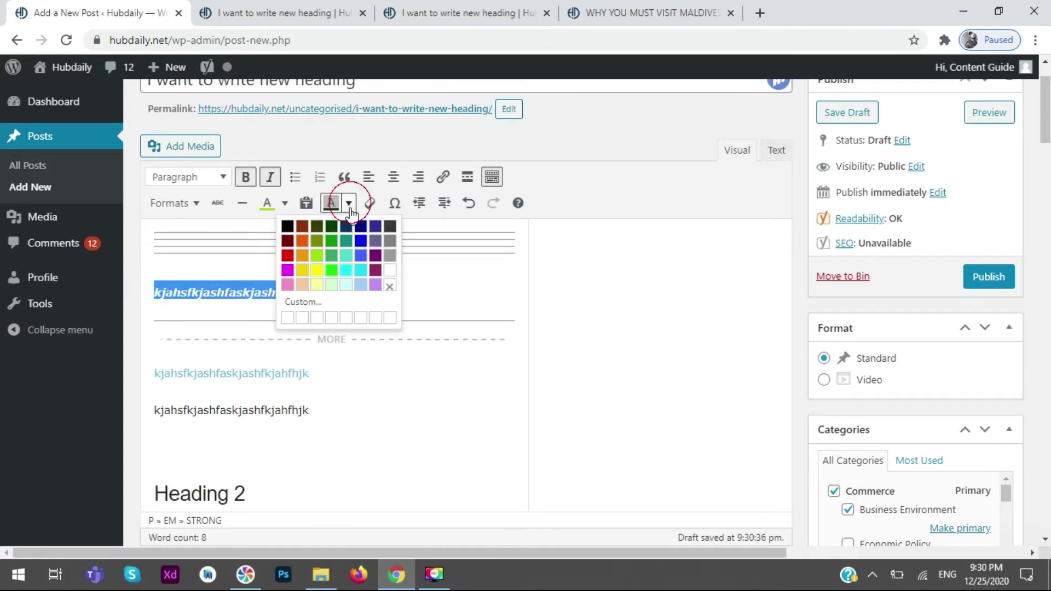
click(331, 274)
click(380, 279)
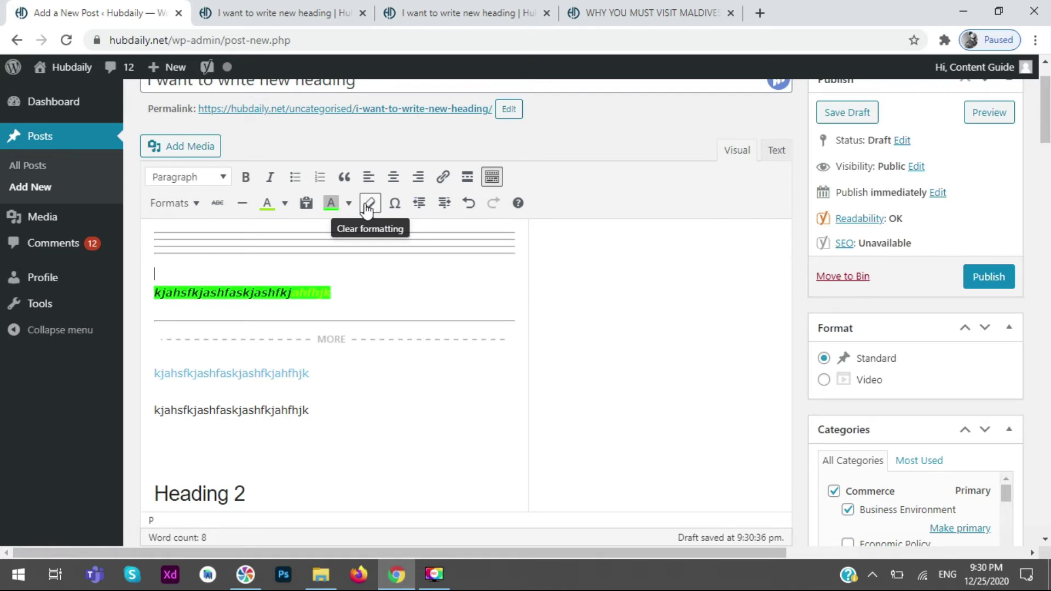
click(395, 204)
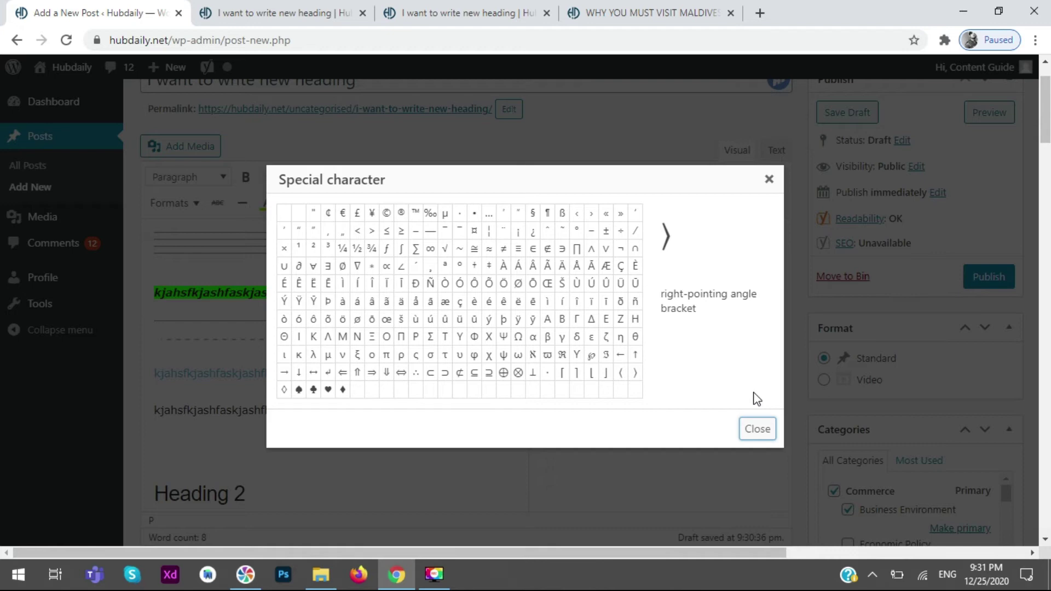
- Close the Special character chart unused, indent the green line, and switch to the preview tab
click(761, 430)
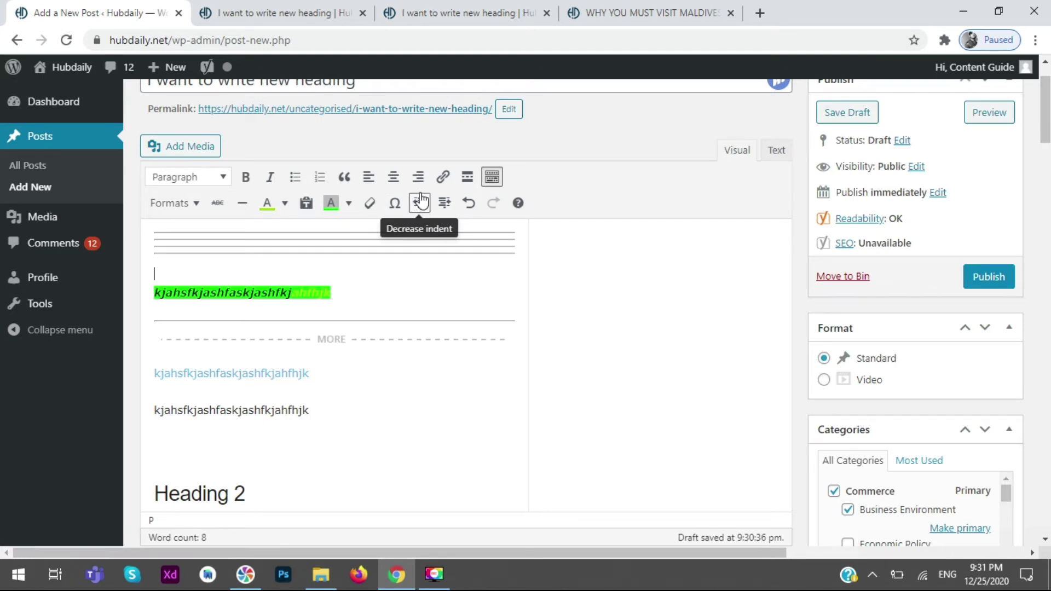
click(154, 293)
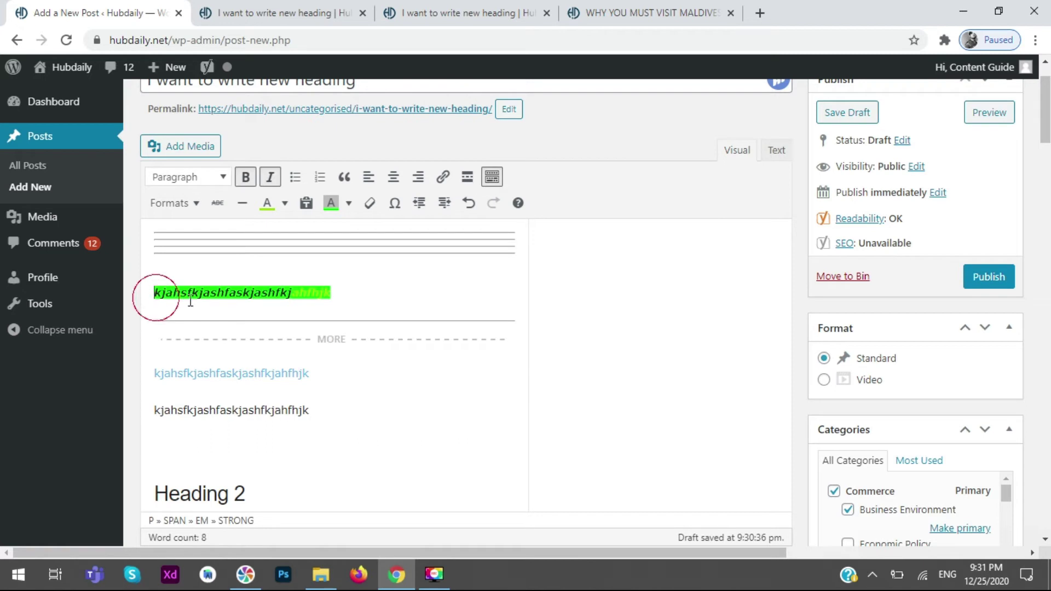
click(444, 205)
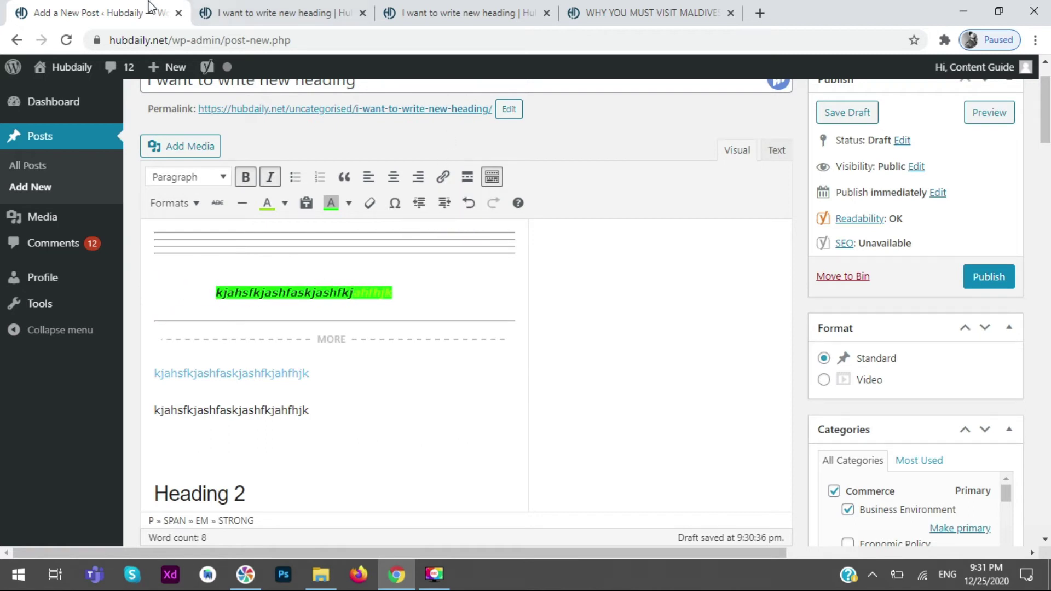
click(373, 6)
- Inspect the preview page, then go back to the editor and open a fresh preview
scroll(530, 338, down, 4)
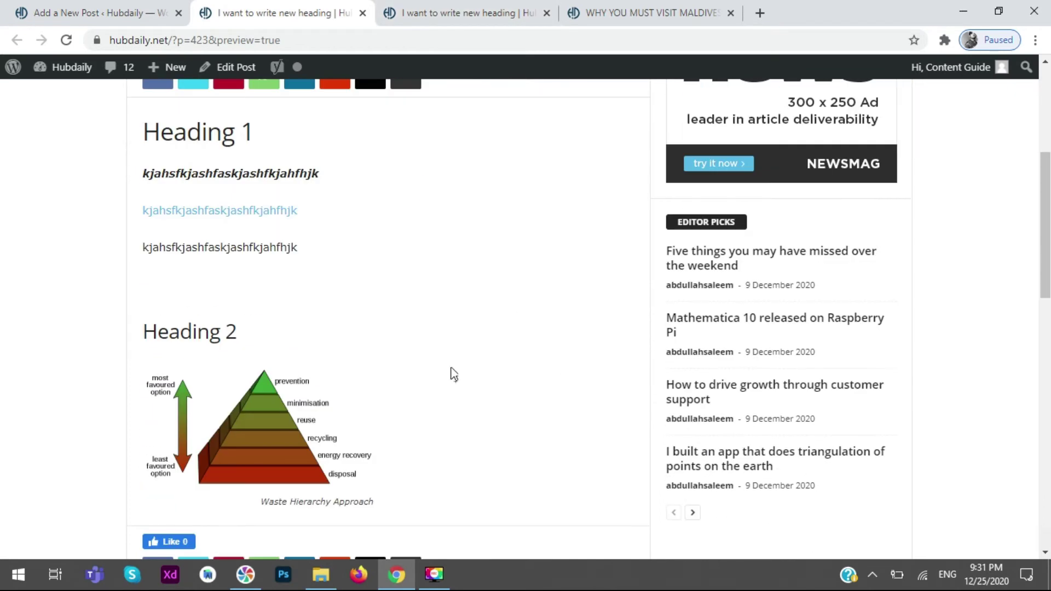
key(ctrl+a)
click(82, 208)
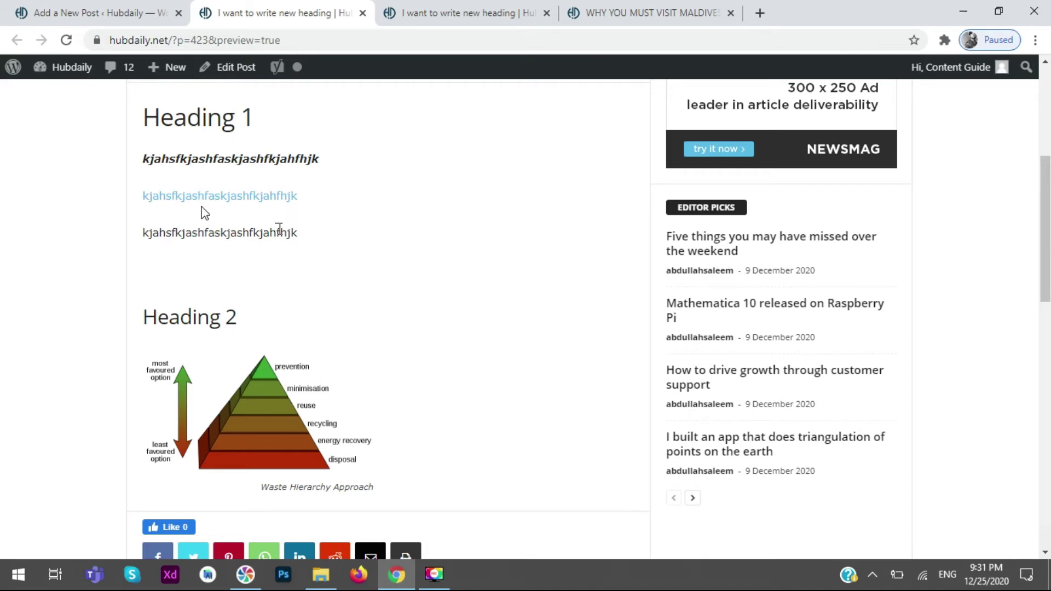
scroll(438, 215, up, 5)
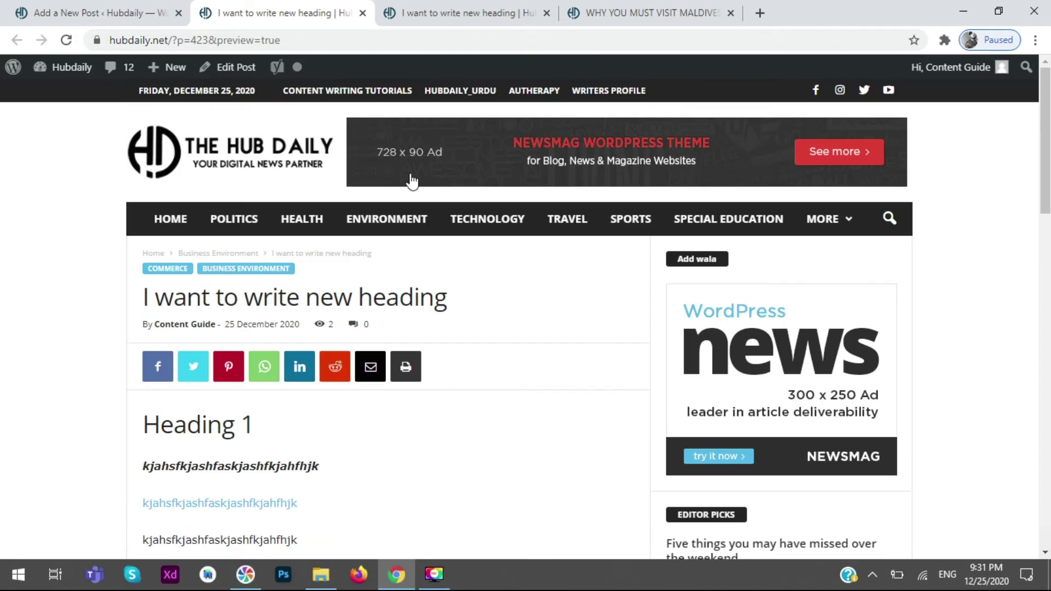
click(76, 21)
click(991, 112)
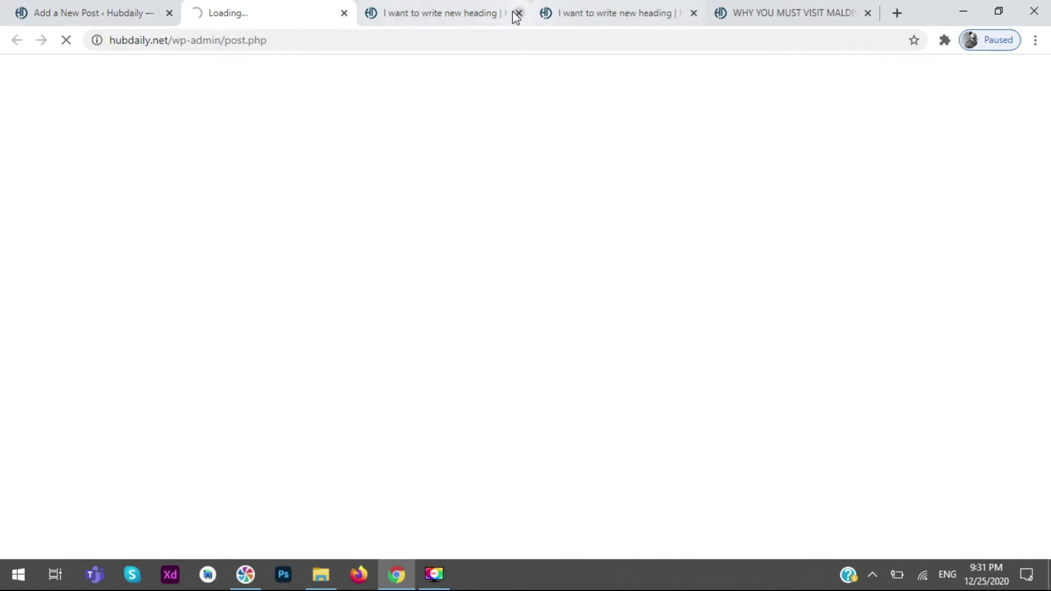
- Close the extra preview tabs, check the green text in the updated preview, and return to the editor
click(518, 13)
click(518, 13)
click(83, 13)
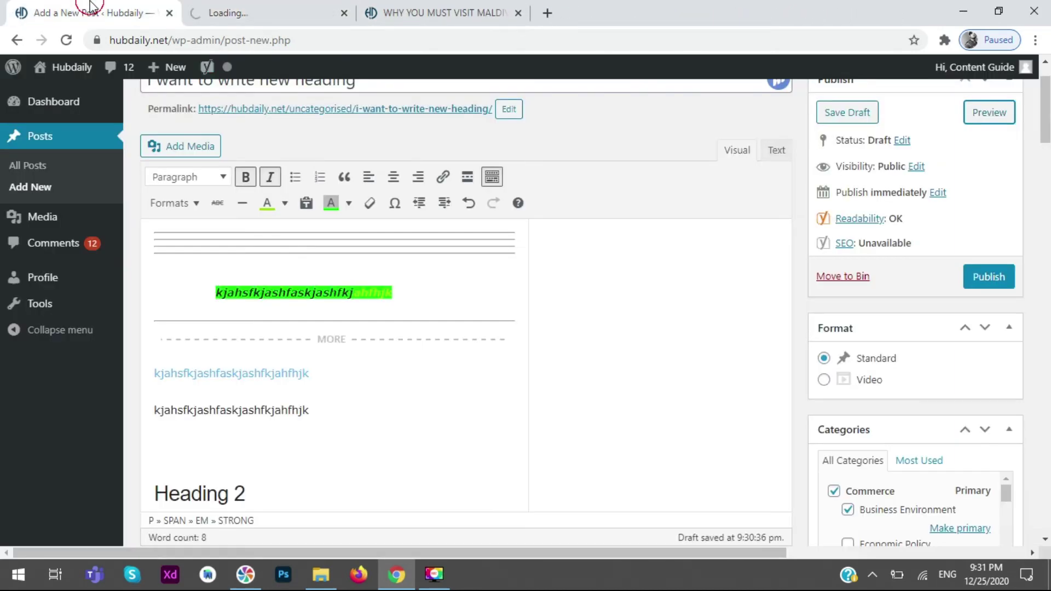
click(263, 13)
scroll(2, 323, down, 3)
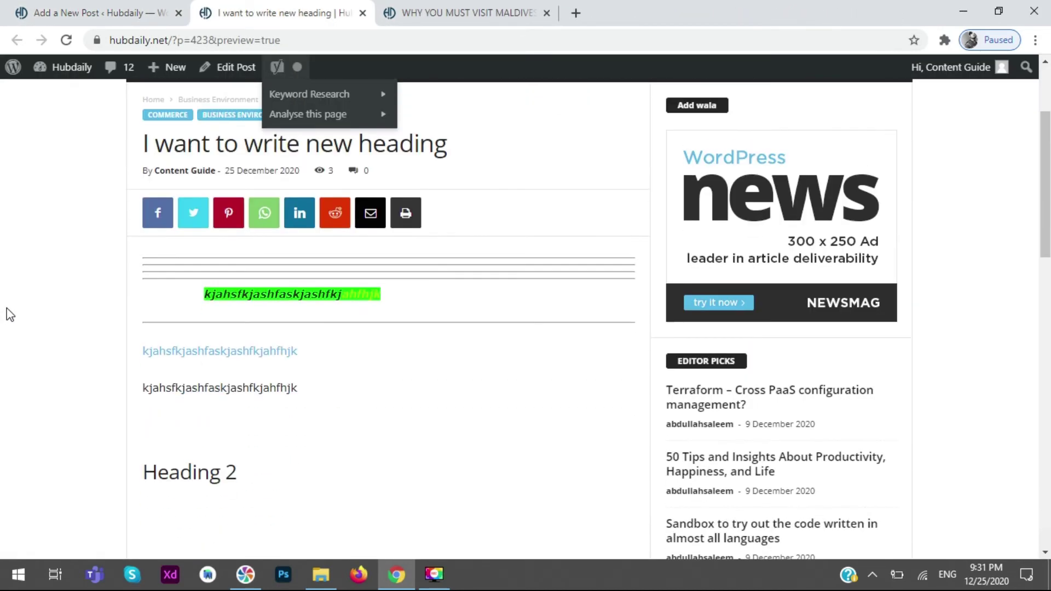
mouse_move(389, 299)
mouse_down()
mouse_move(192, 298)
mouse_move(375, 293)
mouse_up()
click(383, 294)
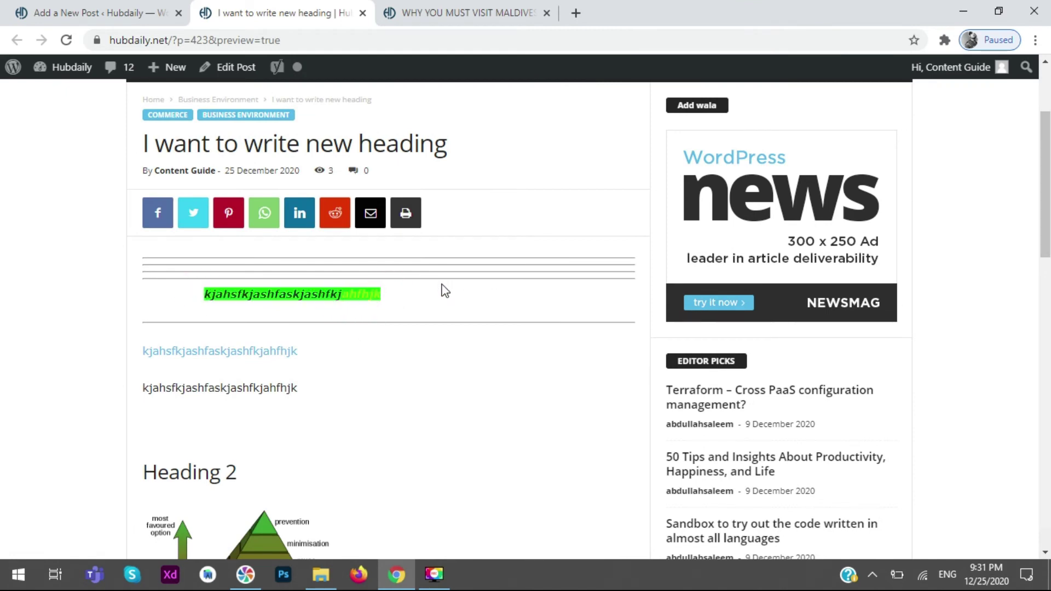
click(104, 12)
click(657, 311)
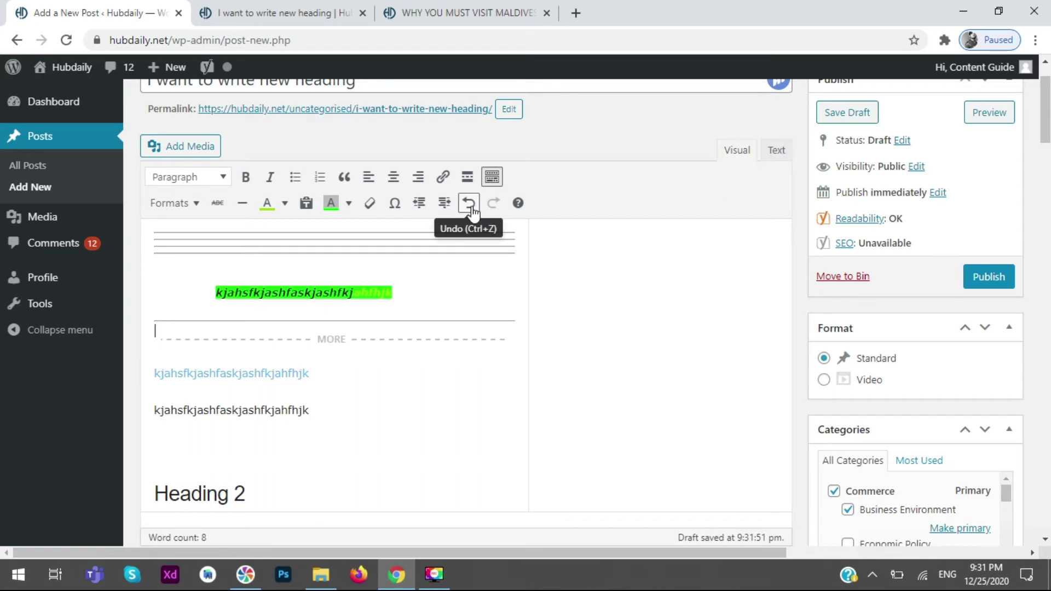
click(626, 257)
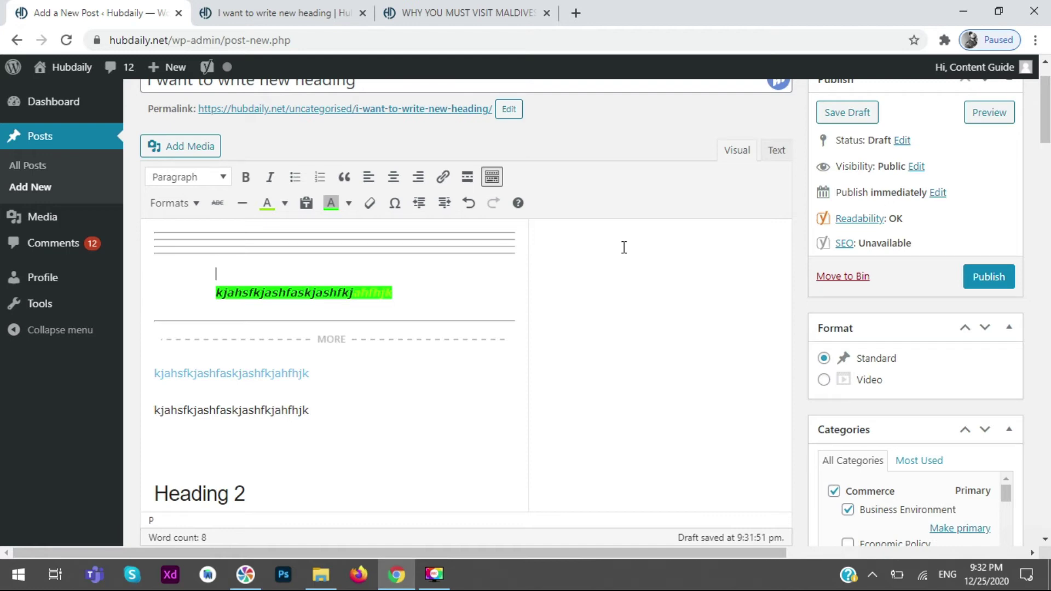
scroll(580, 241, down, 4)
scroll(570, 212, down, 5)
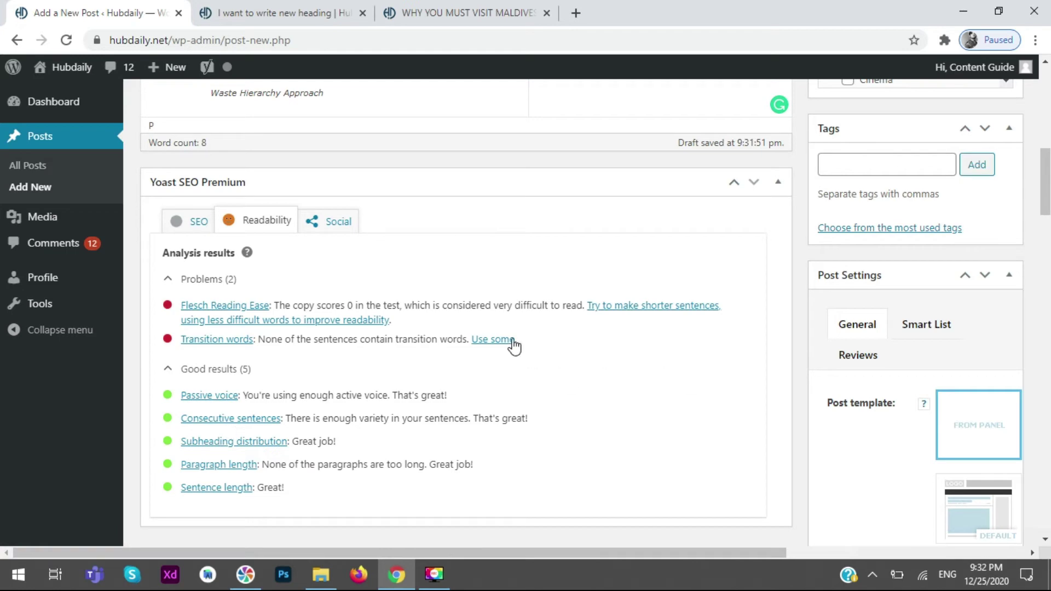
scroll(507, 342, up, 2)
scroll(503, 338, up, 10)
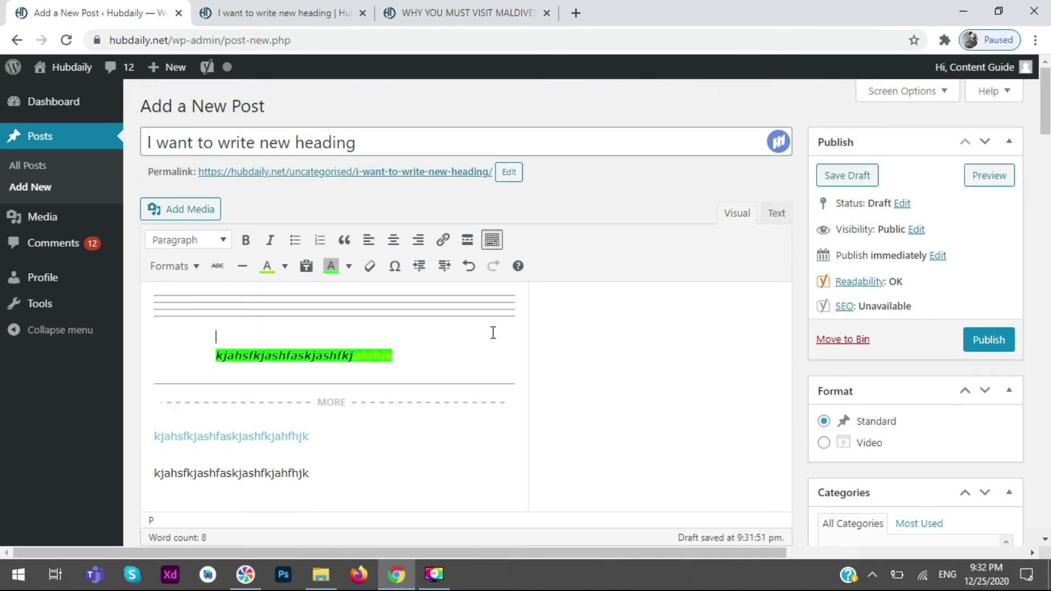
click(477, 141)
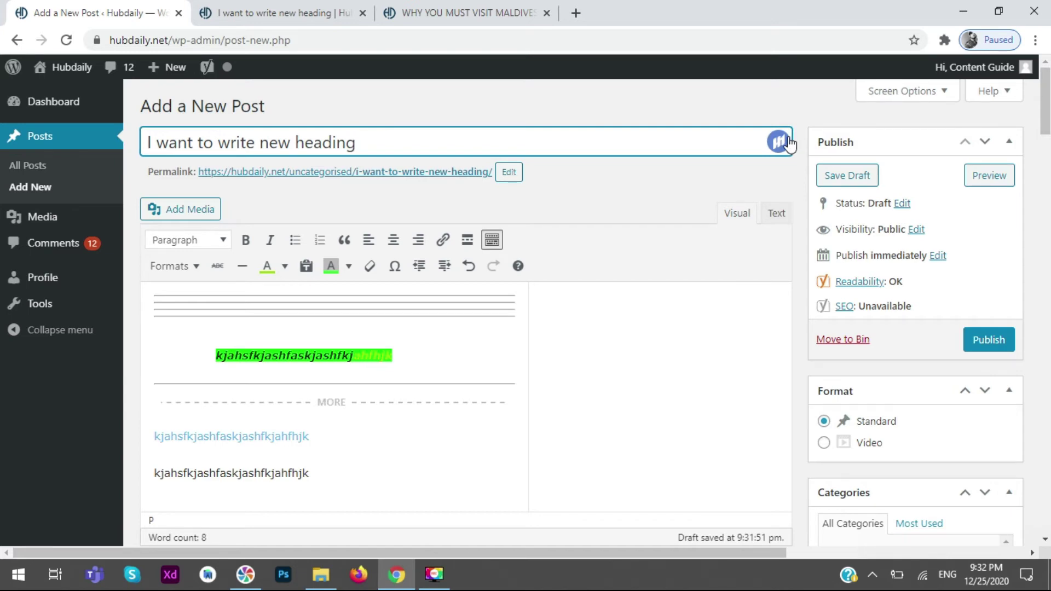
- Open the Headline Studio panel from the title field and try selecting parts of the title
click(789, 143)
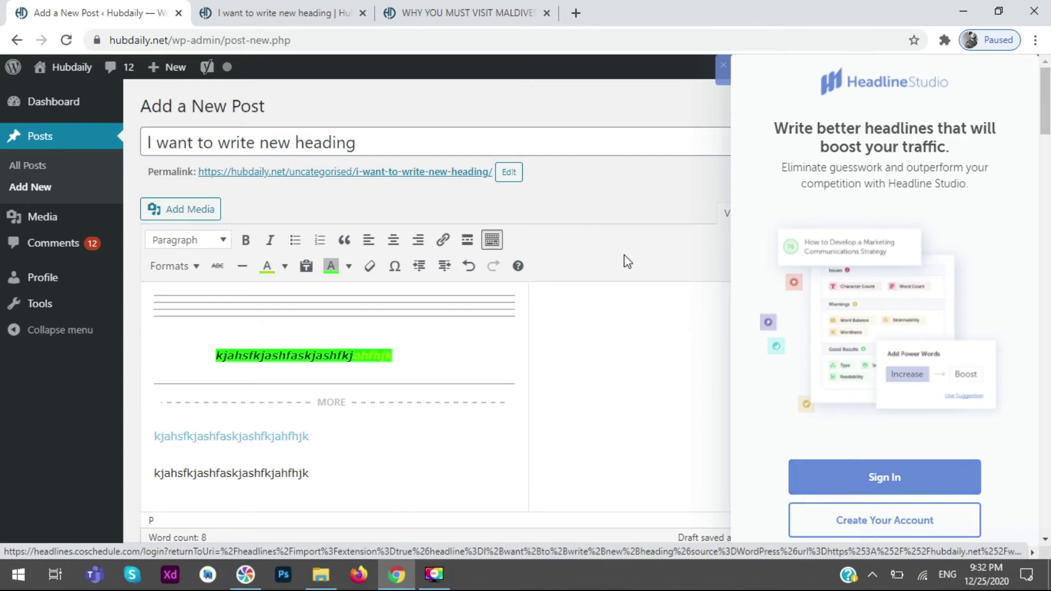
drag(452, 148, 132, 164)
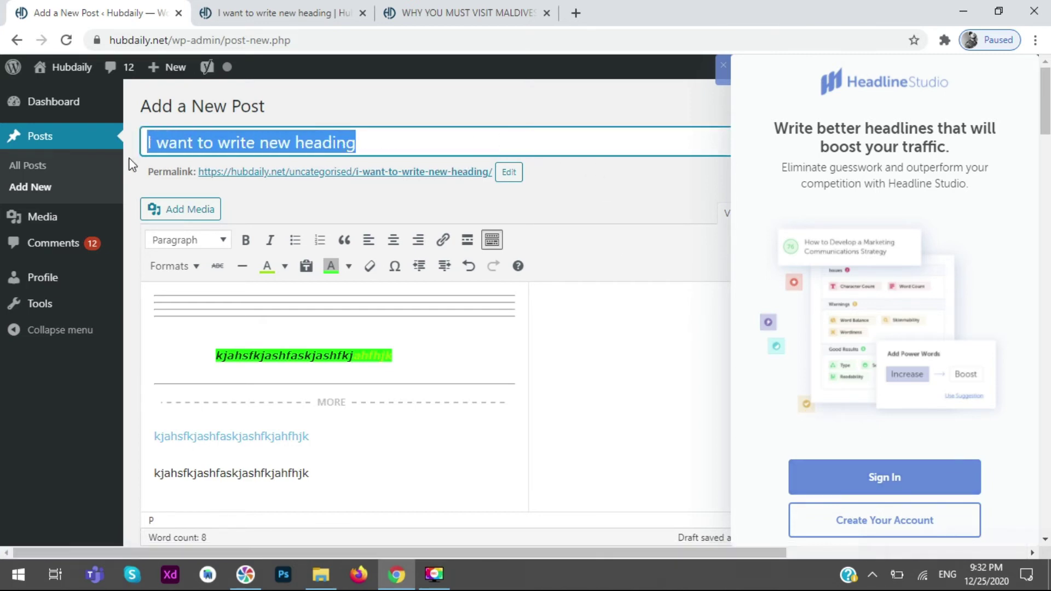
click(454, 124)
drag(469, 141, 146, 144)
click(454, 141)
drag(450, 141, 110, 155)
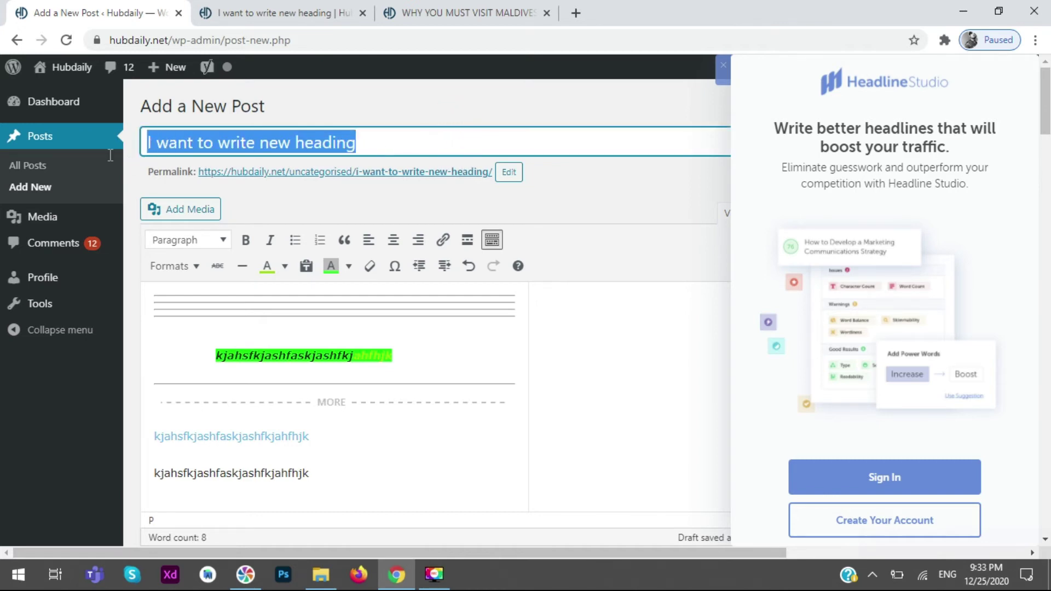
click(626, 187)
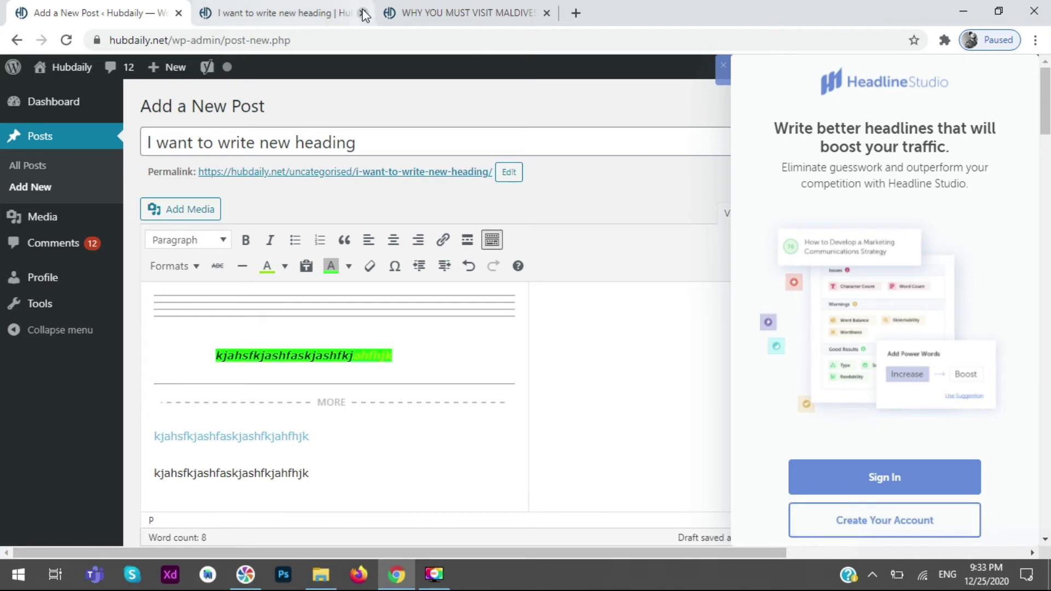
- Search Google for 'ljhadlkfa' in a new tab, then return to the Google home page search box
click(575, 13)
text(ljhadlkfa)
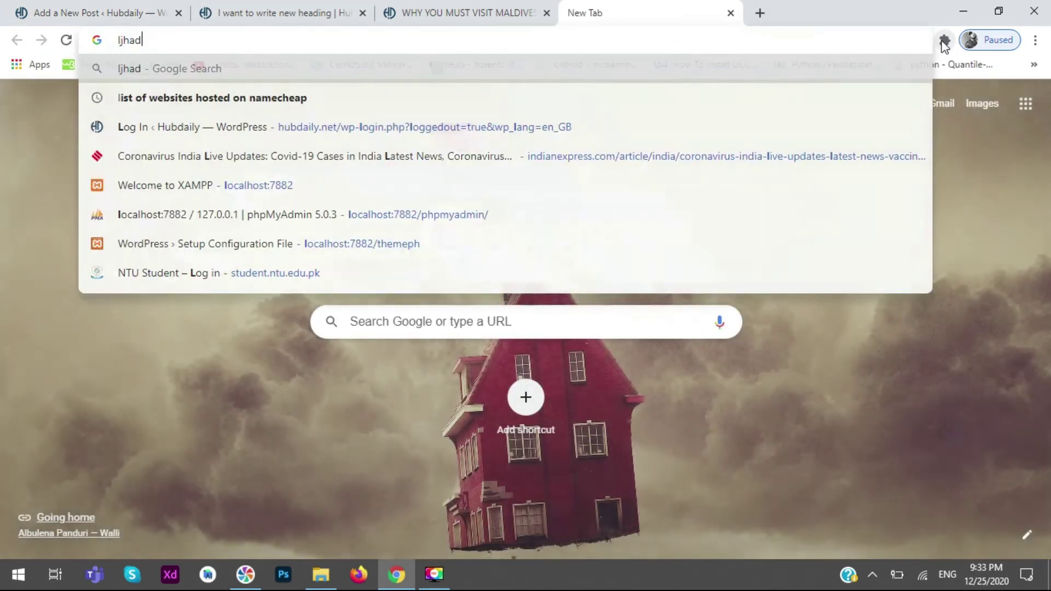
key(shift+Return)
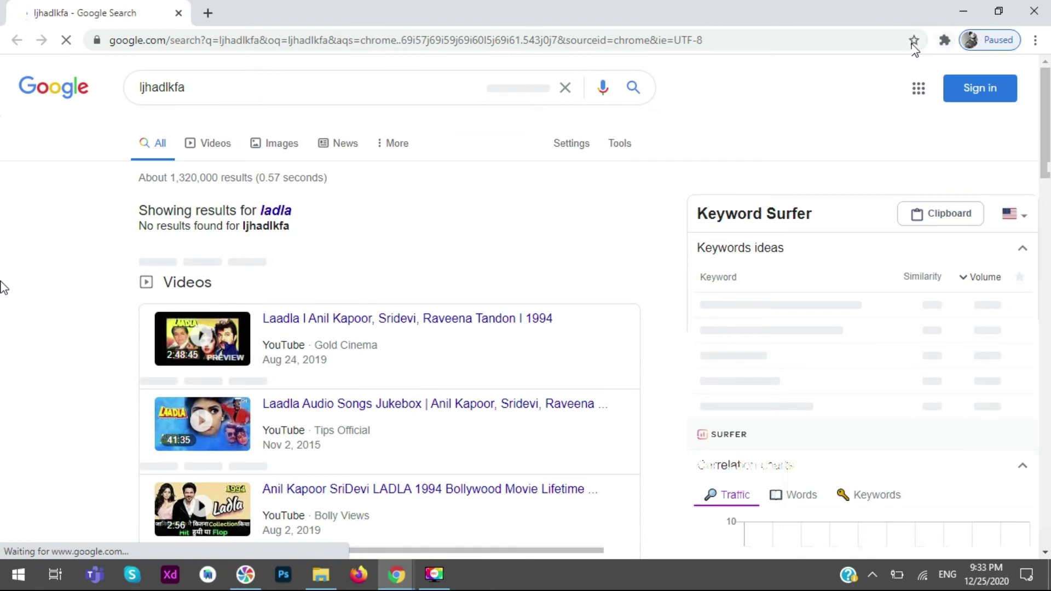
scroll(4, 285, down, 10)
scroll(5, 278, down, 8)
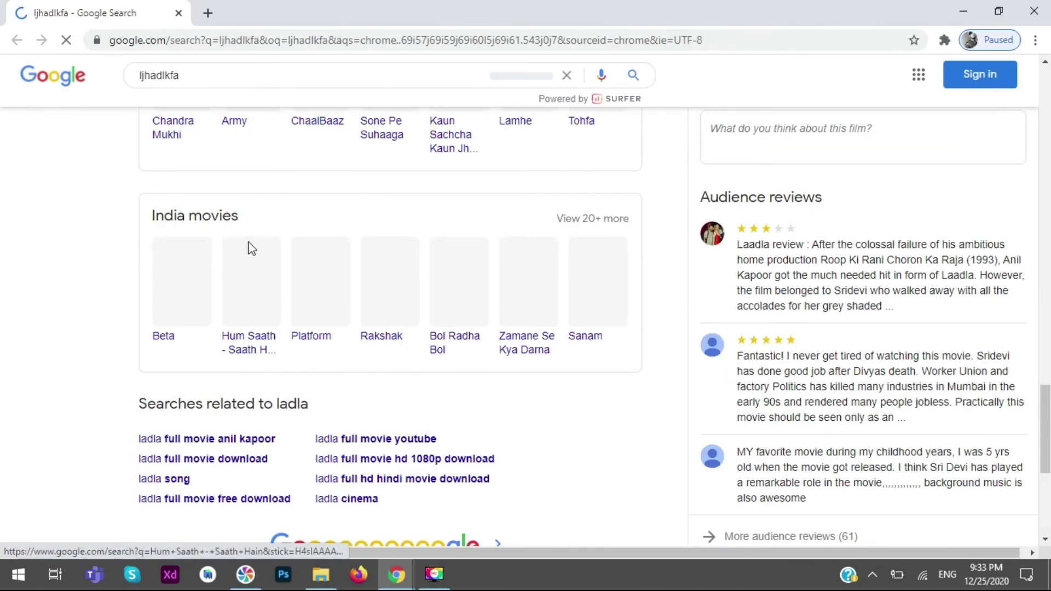
scroll(2, 230, up, 4)
click(53, 82)
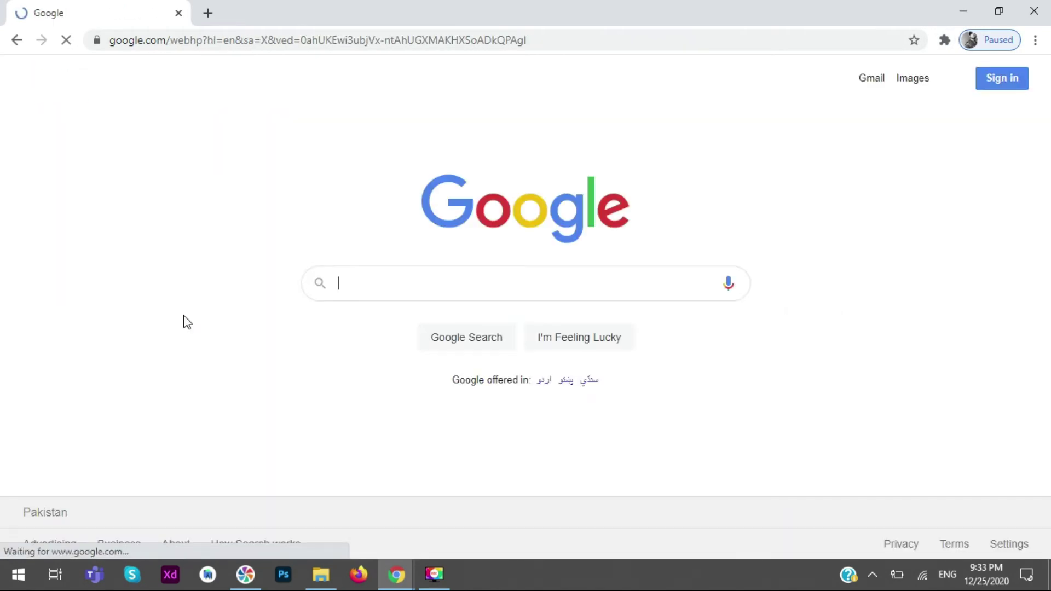
click(406, 280)
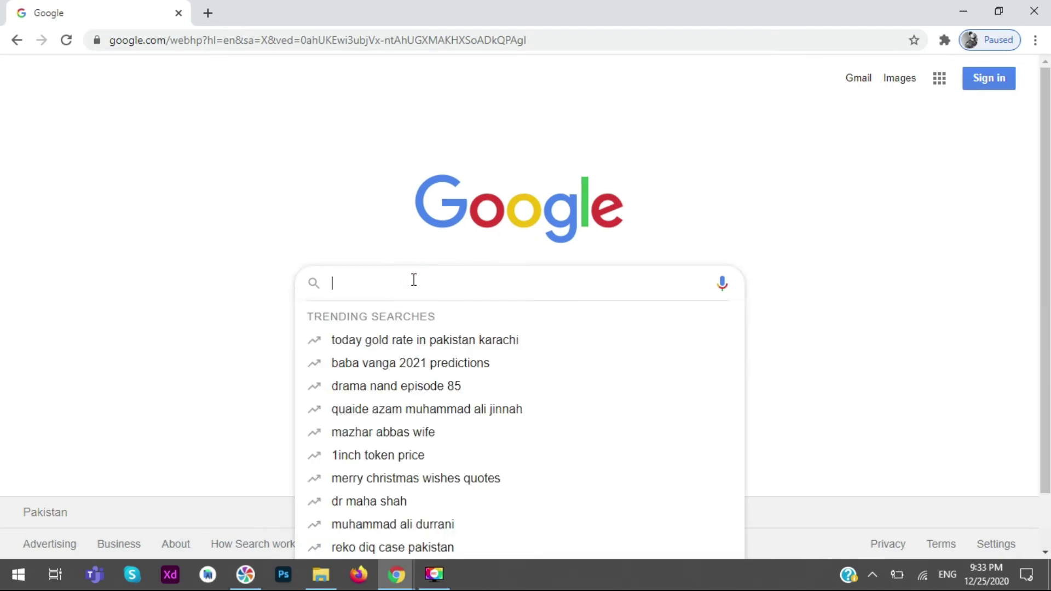
- Close the Google window, return to the post editor, close Headline Studio, and save the draft
click(968, 13)
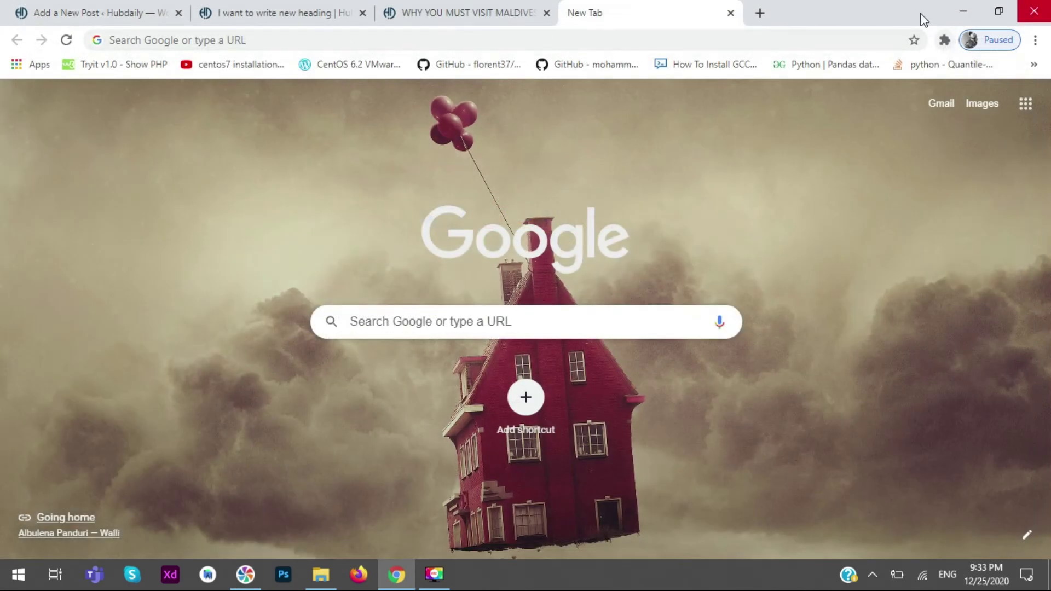
click(482, 12)
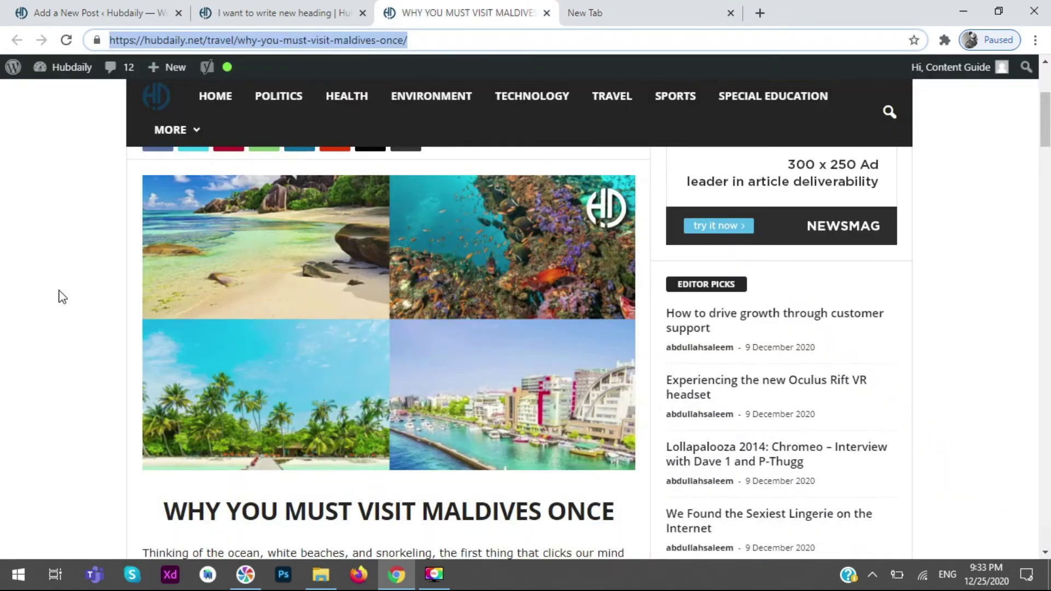
click(140, 12)
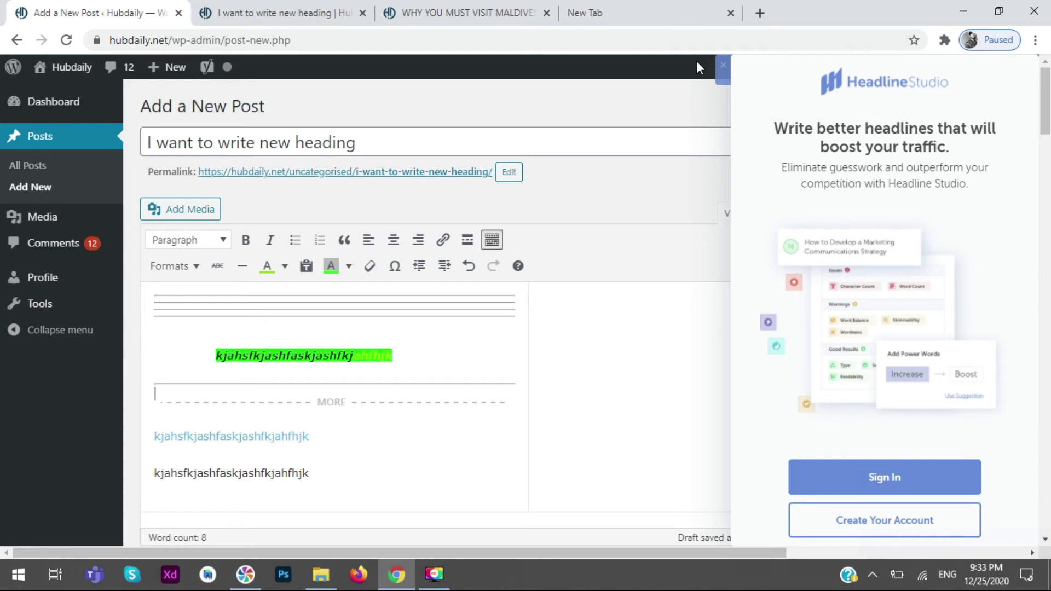
click(723, 65)
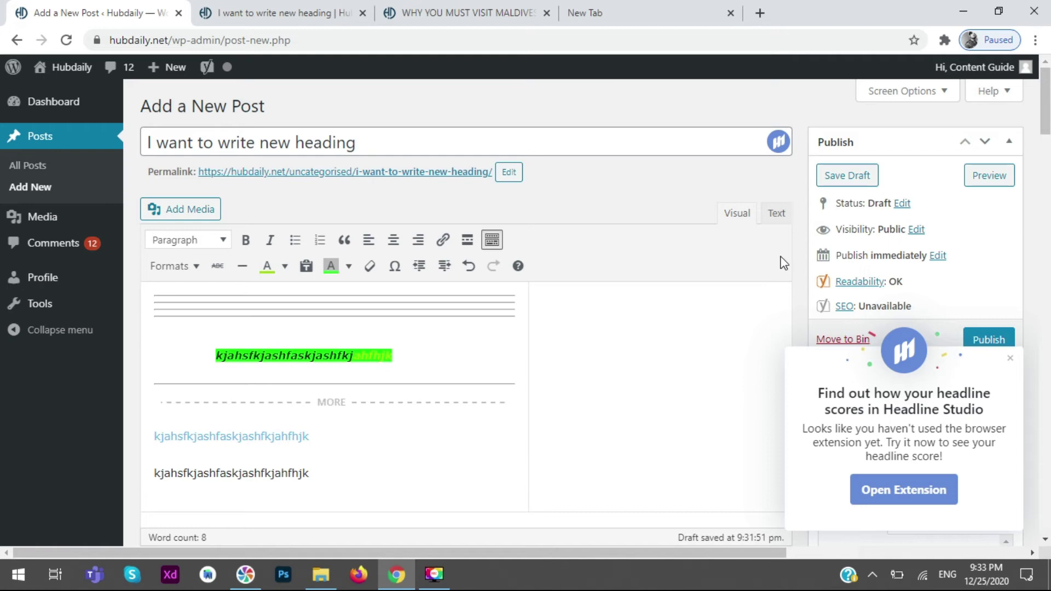
click(862, 181)
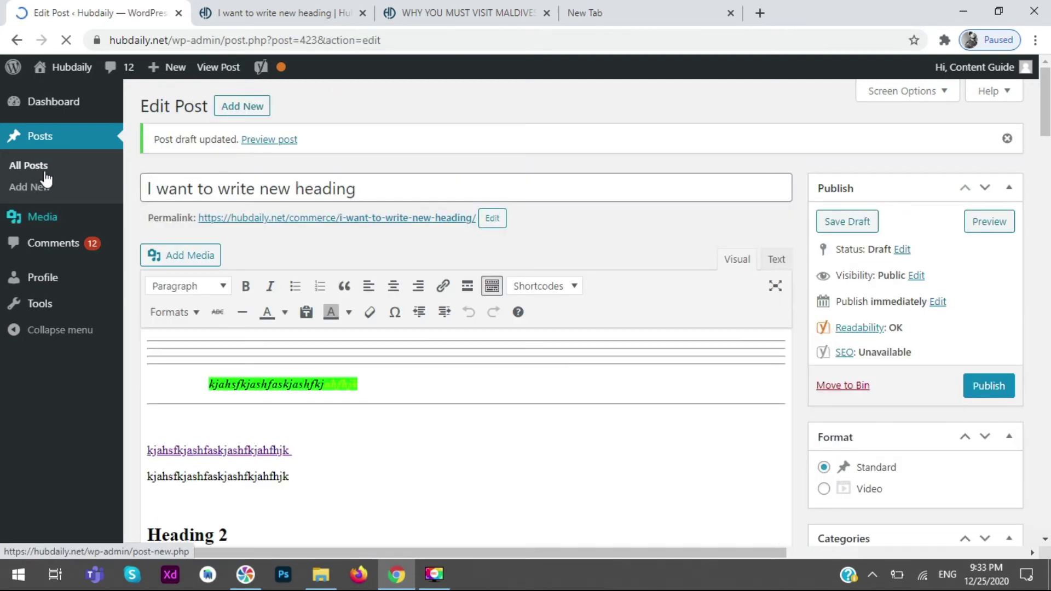
click(46, 166)
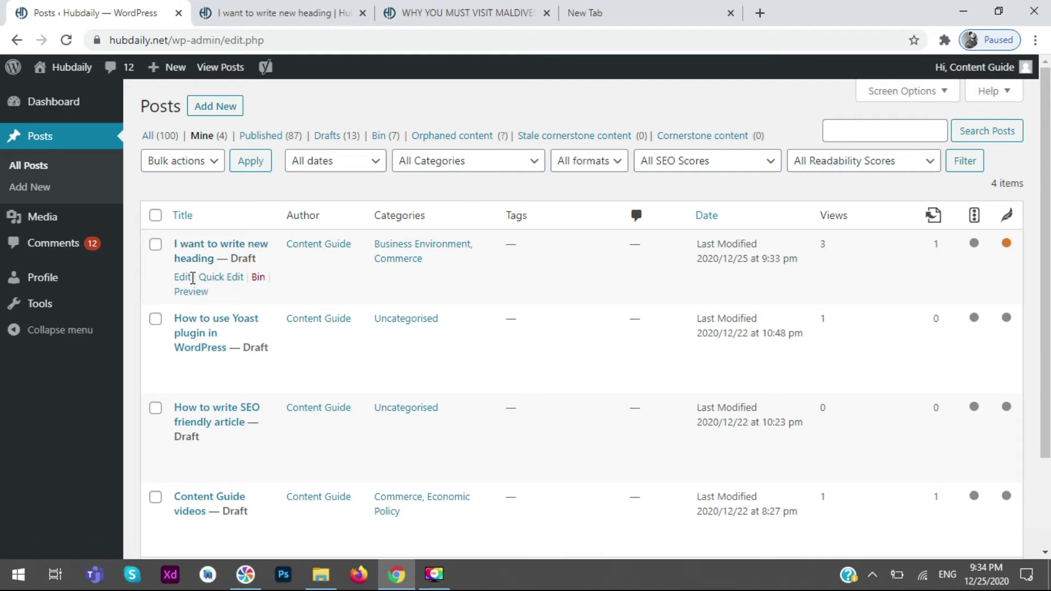
click(185, 277)
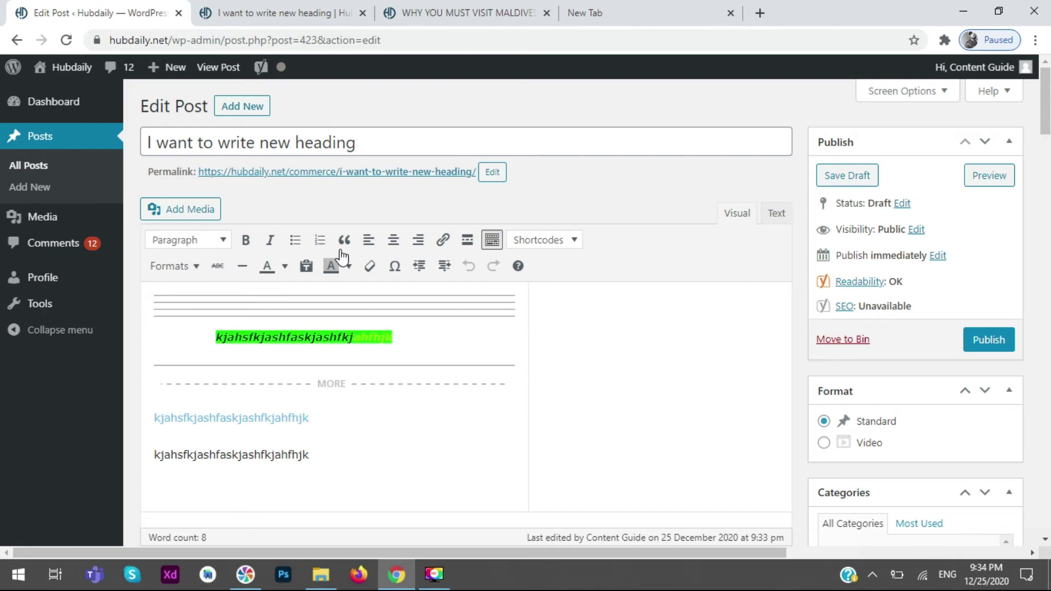
scroll(654, 348, down, 8)
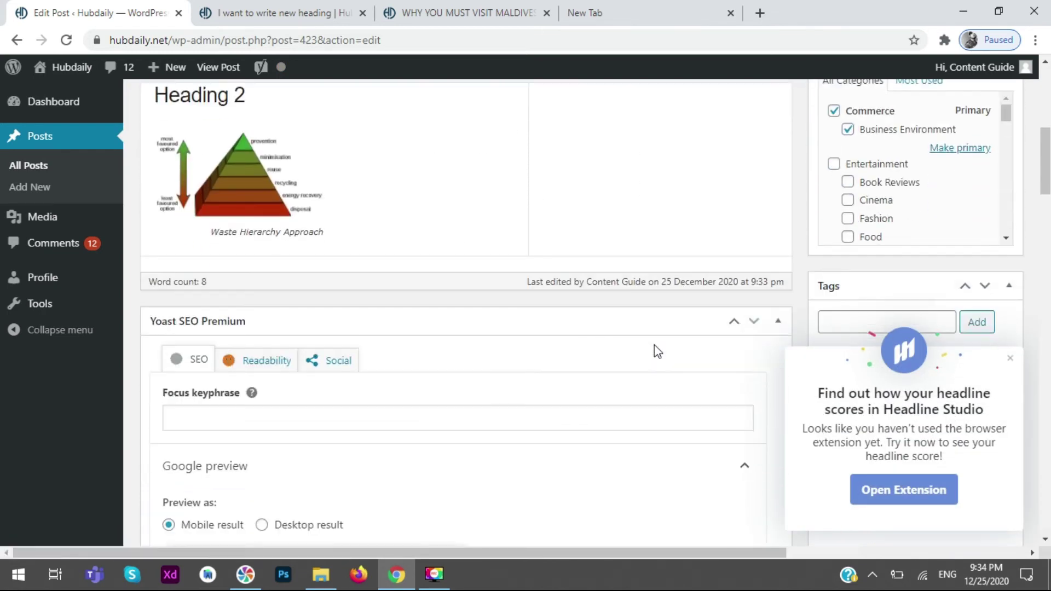
scroll(657, 350, down, 6)
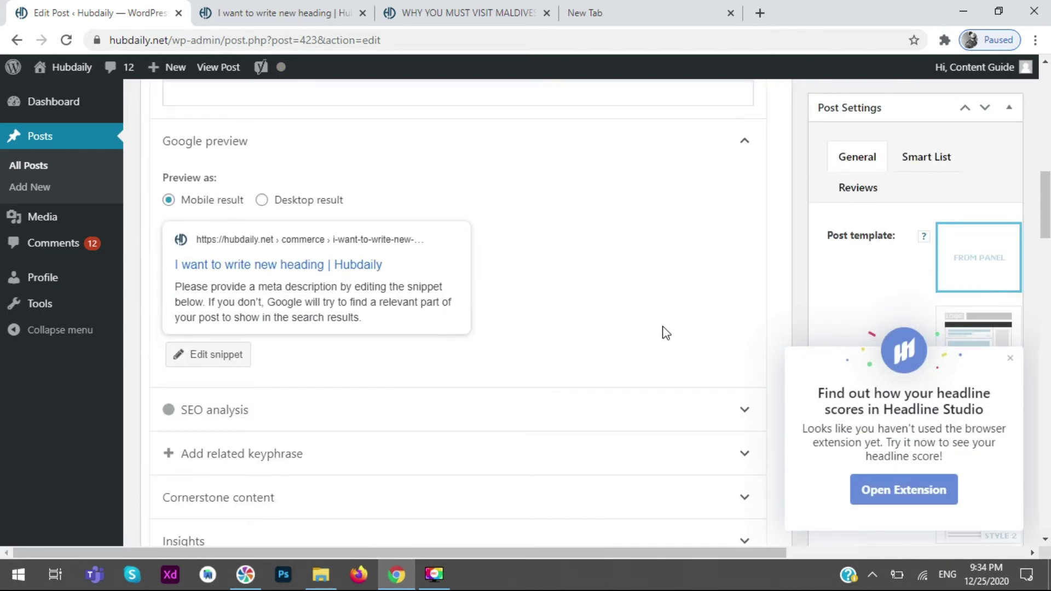
scroll(664, 318, down, 5)
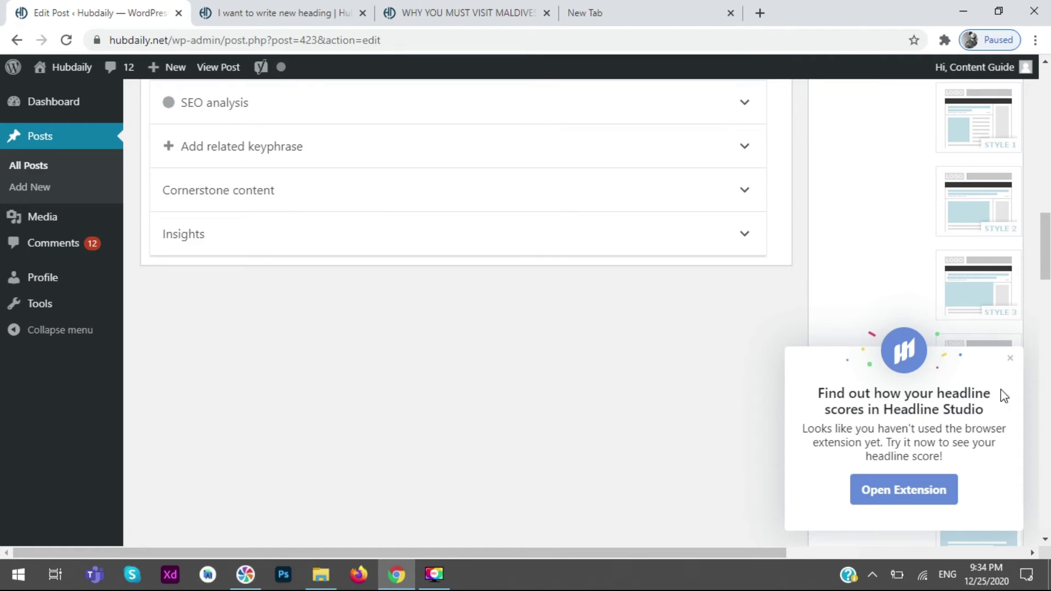
click(1010, 359)
key(Home)
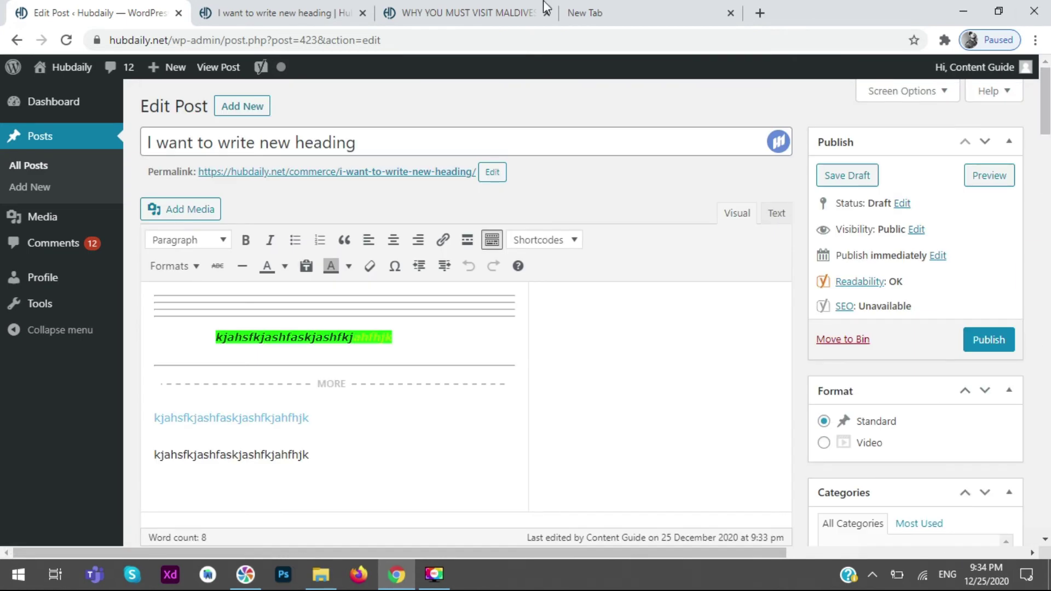
click(269, 11)
key(F5)
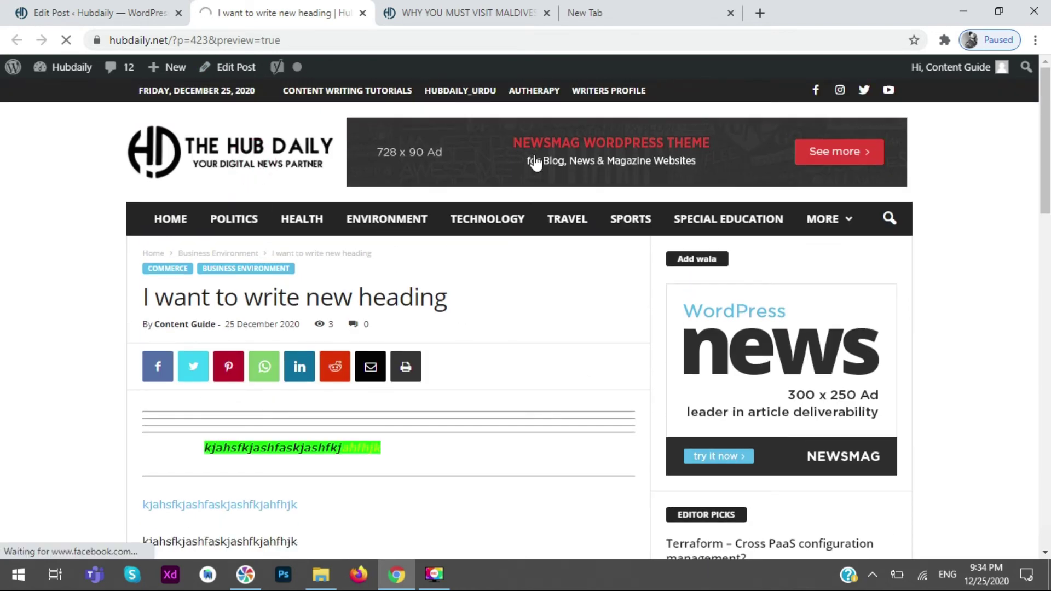
scroll(331, 324, down, 3)
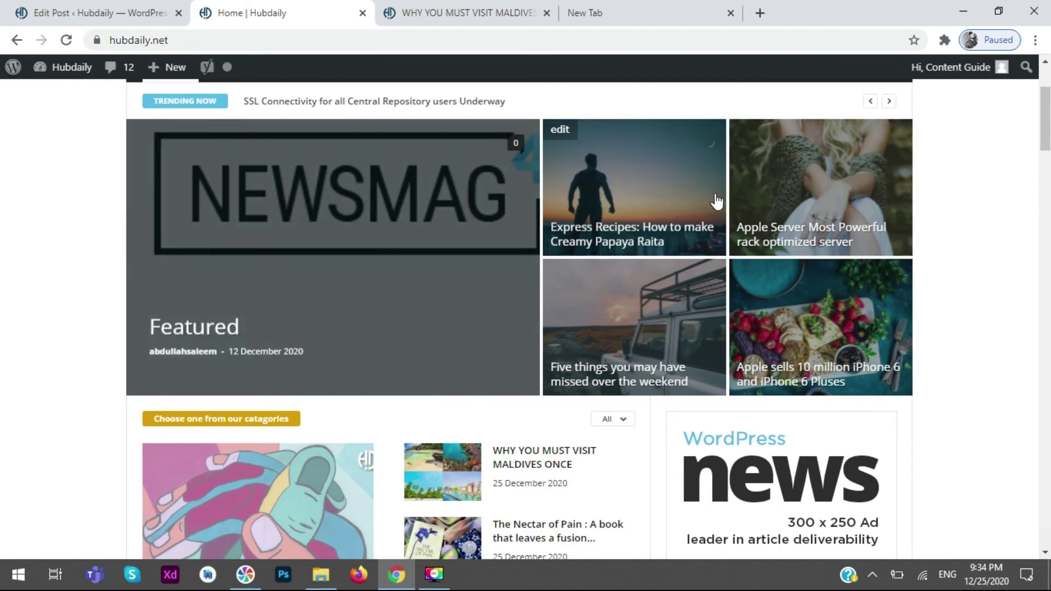
scroll(486, 249, down, 7)
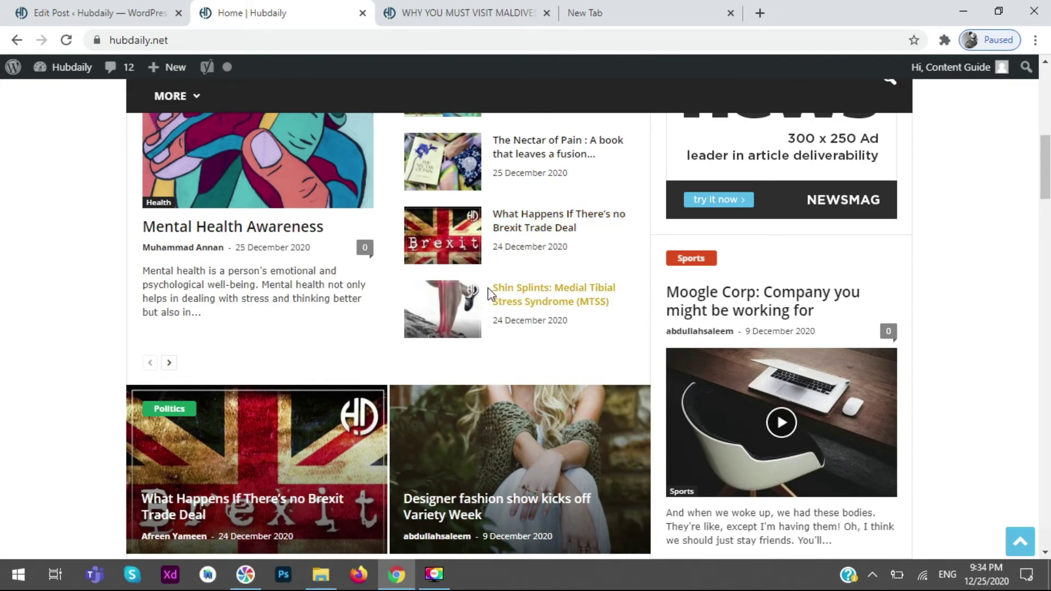
scroll(2, 438, down, 4)
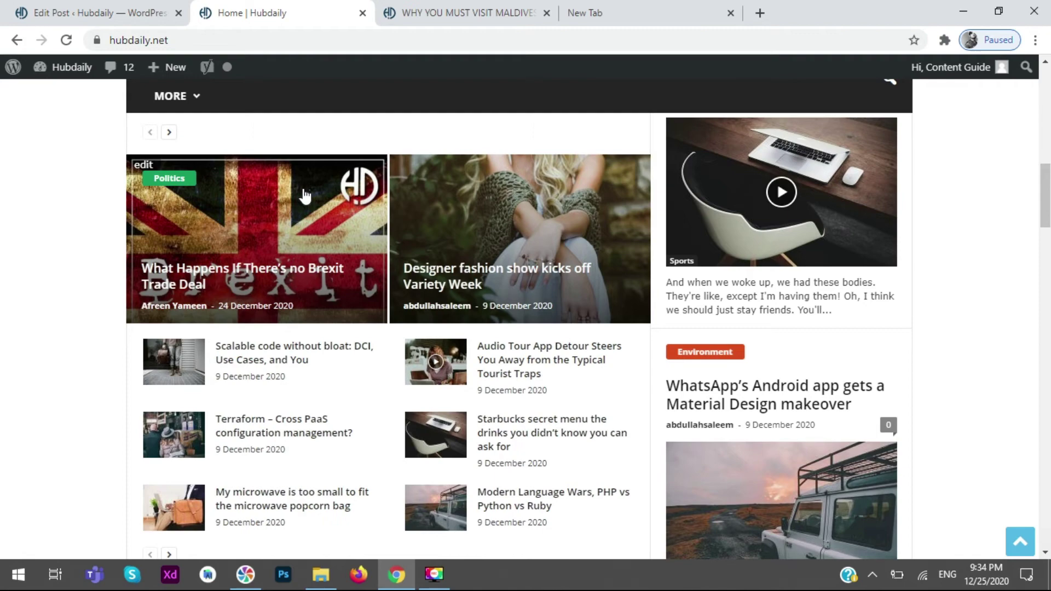
click(153, 12)
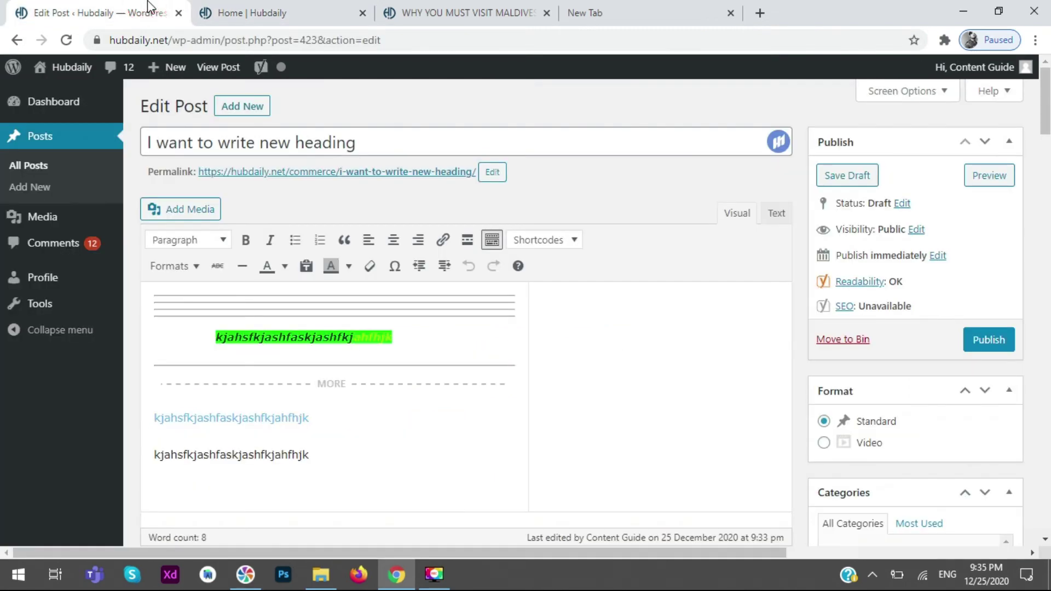
scroll(730, 399, down, 3)
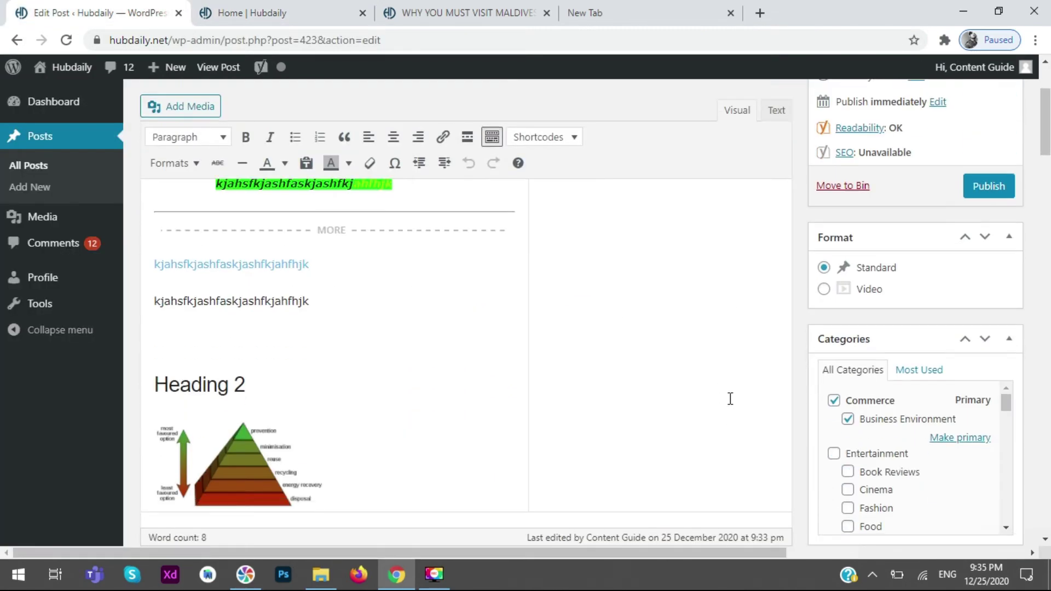
scroll(727, 397, down, 7)
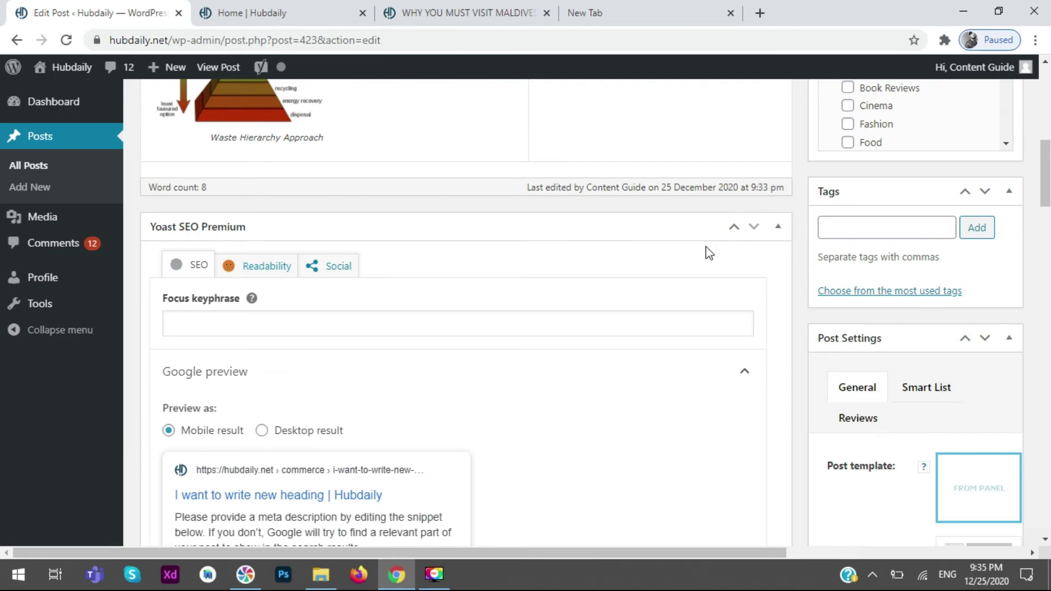
scroll(706, 251, down, 4)
scroll(710, 268, down, 15)
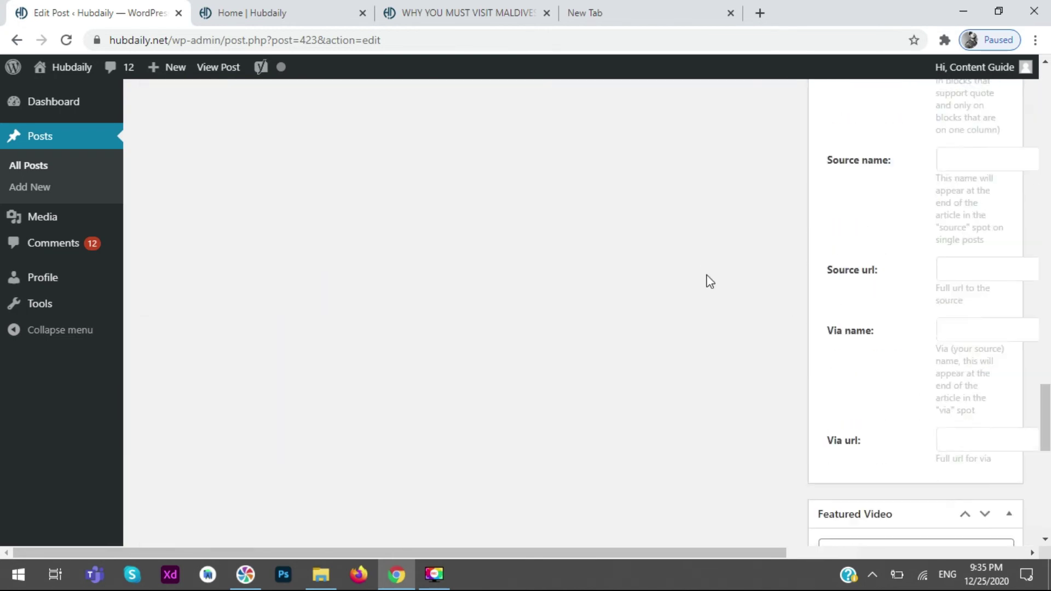
scroll(710, 283, up, 3)
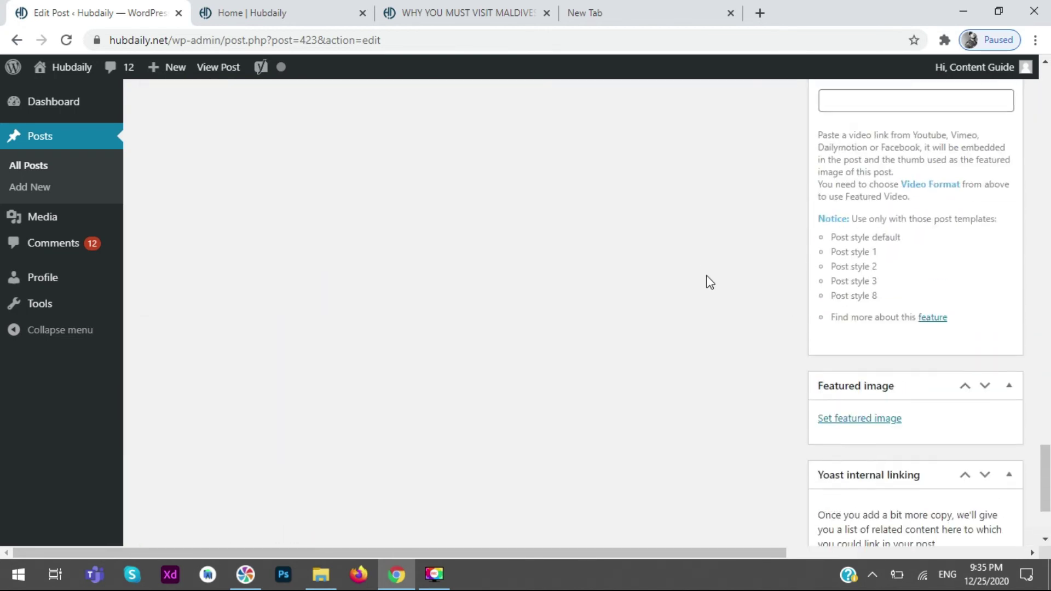
click(883, 420)
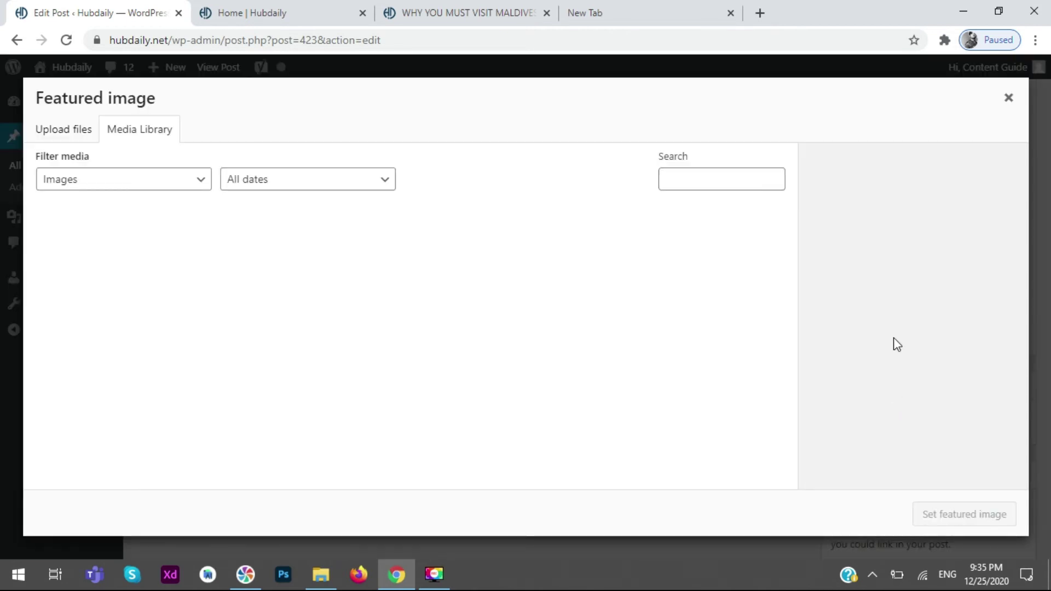
click(43, 127)
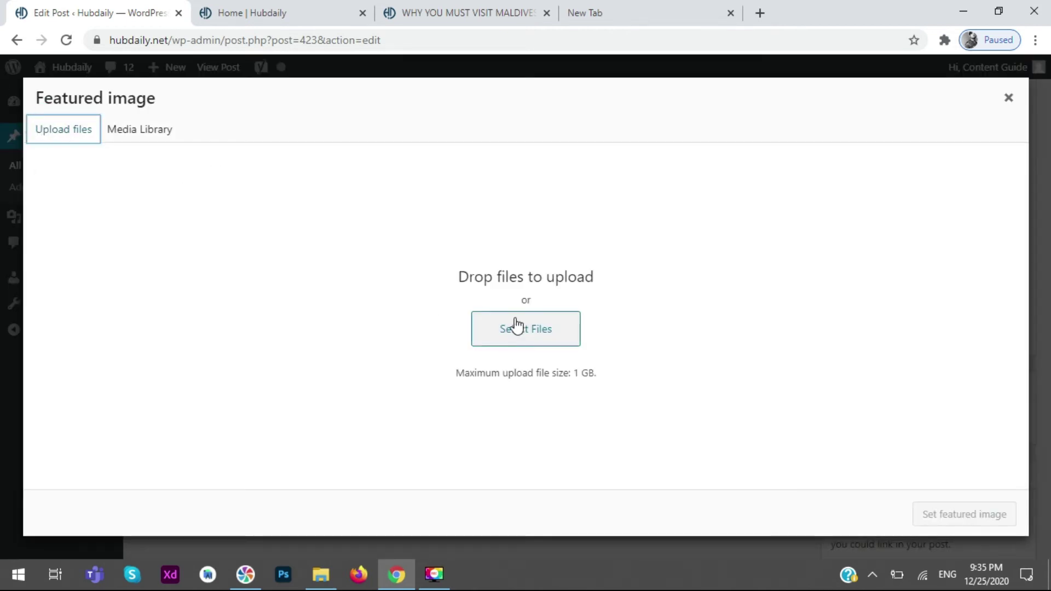
click(566, 326)
click(463, 344)
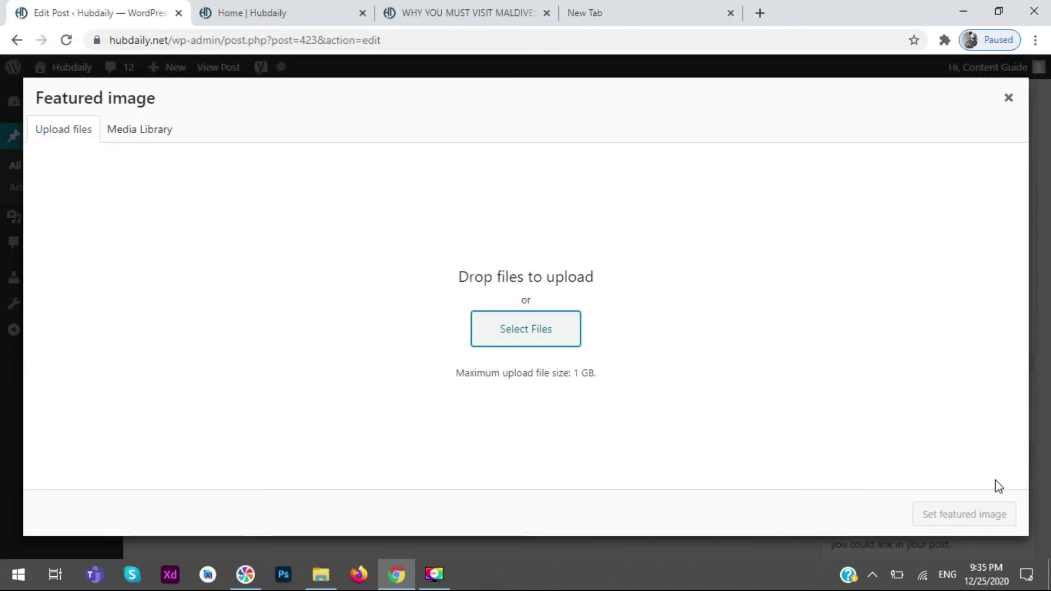
click(1008, 98)
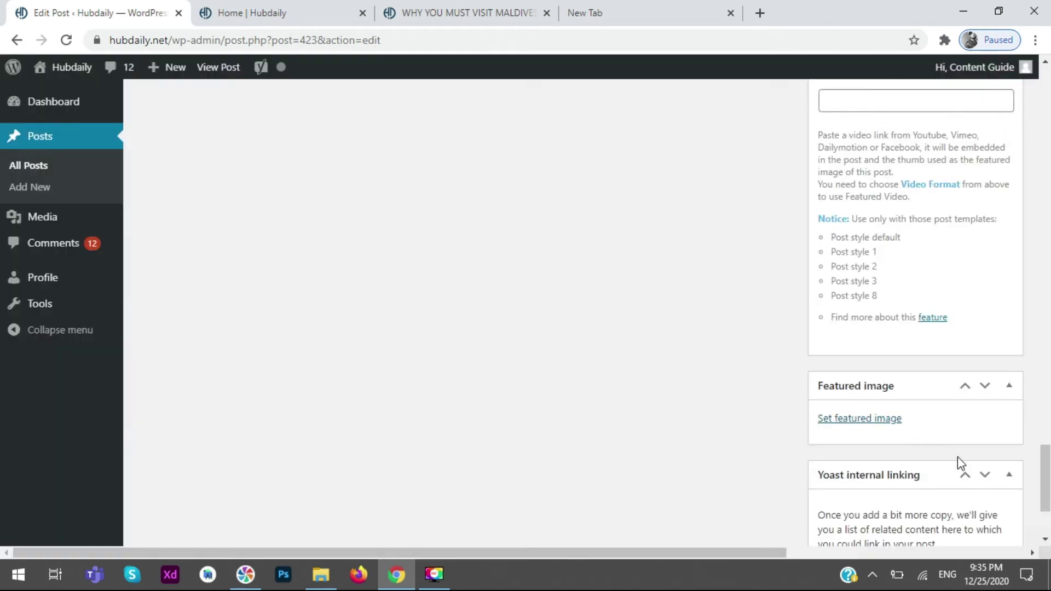
click(1046, 454)
drag(1046, 454, 1045, 424)
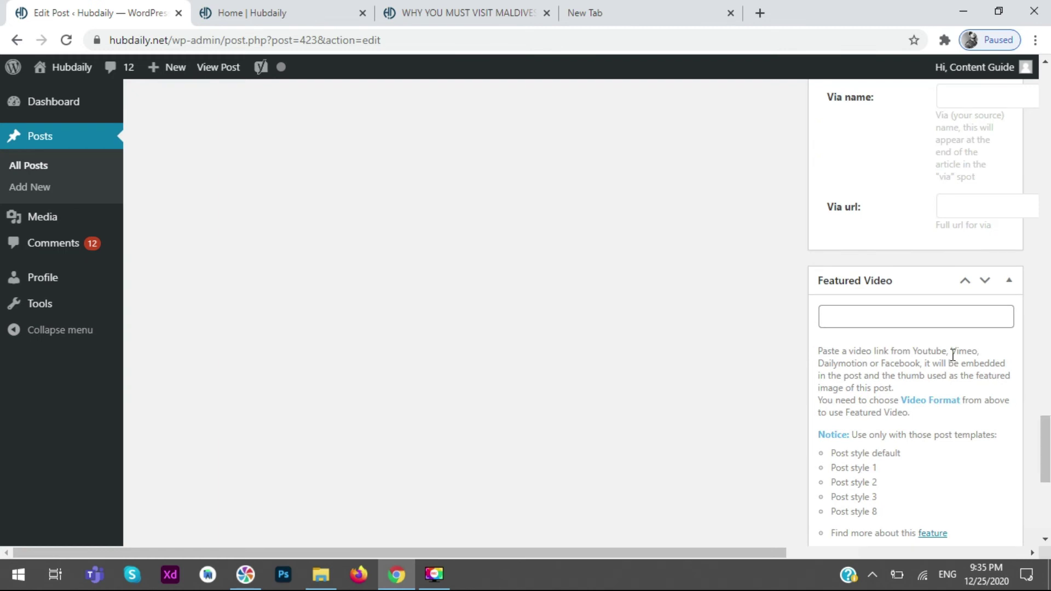
click(901, 317)
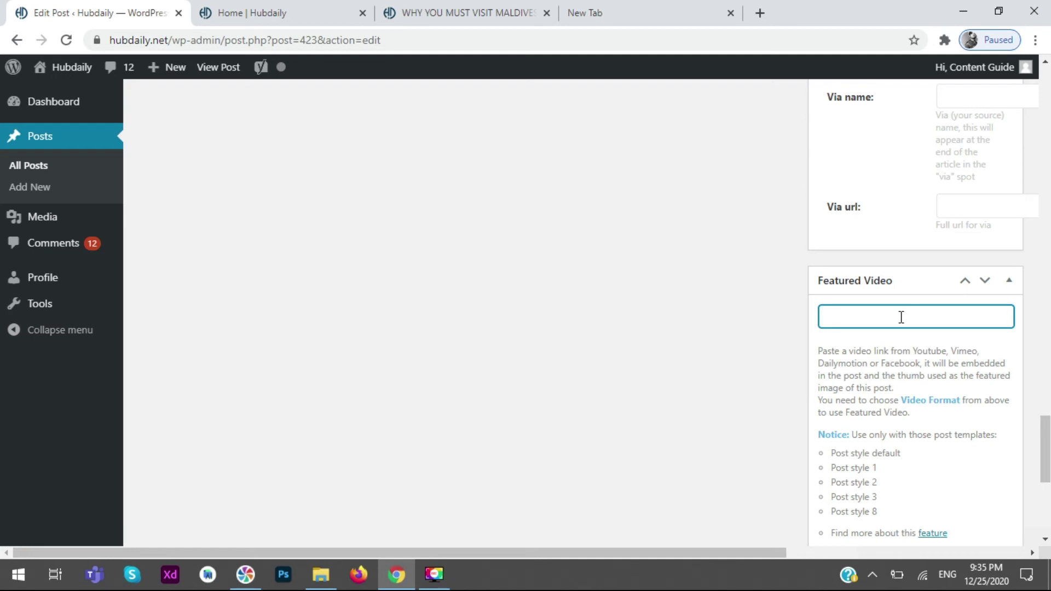
click(570, 359)
scroll(710, 369, down, 5)
scroll(714, 385, up, 10)
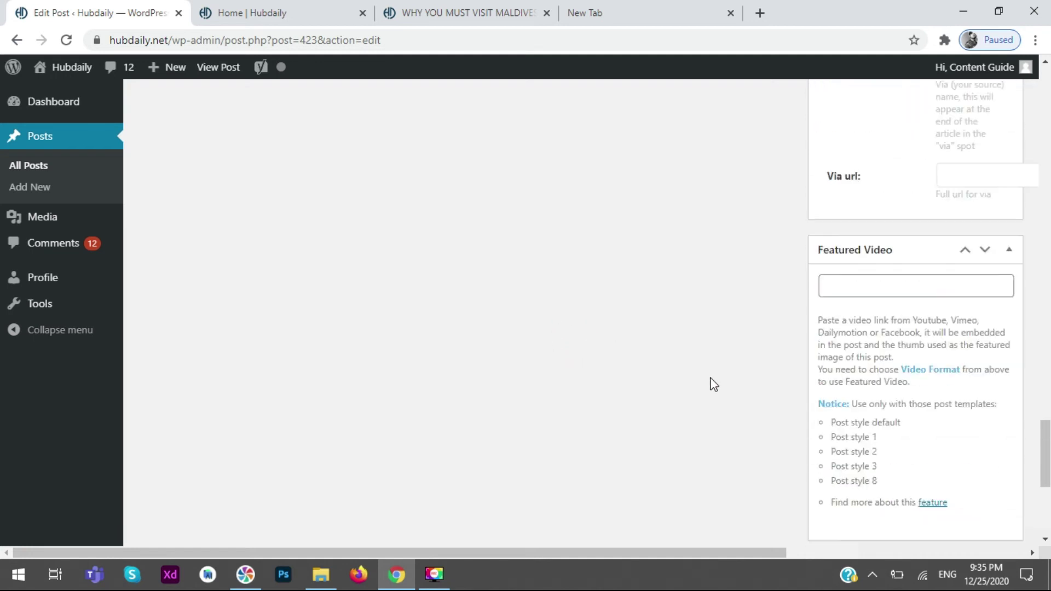
scroll(711, 380, up, 10)
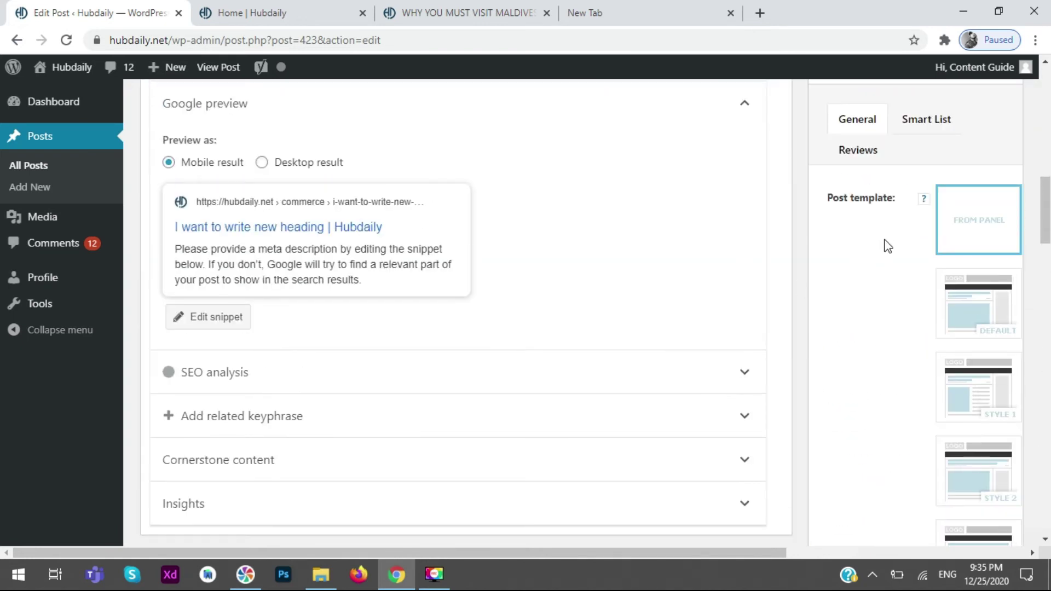
scroll(892, 294, down, 10)
scroll(888, 289, down, 8)
scroll(884, 294, up, 13)
scroll(887, 300, up, 8)
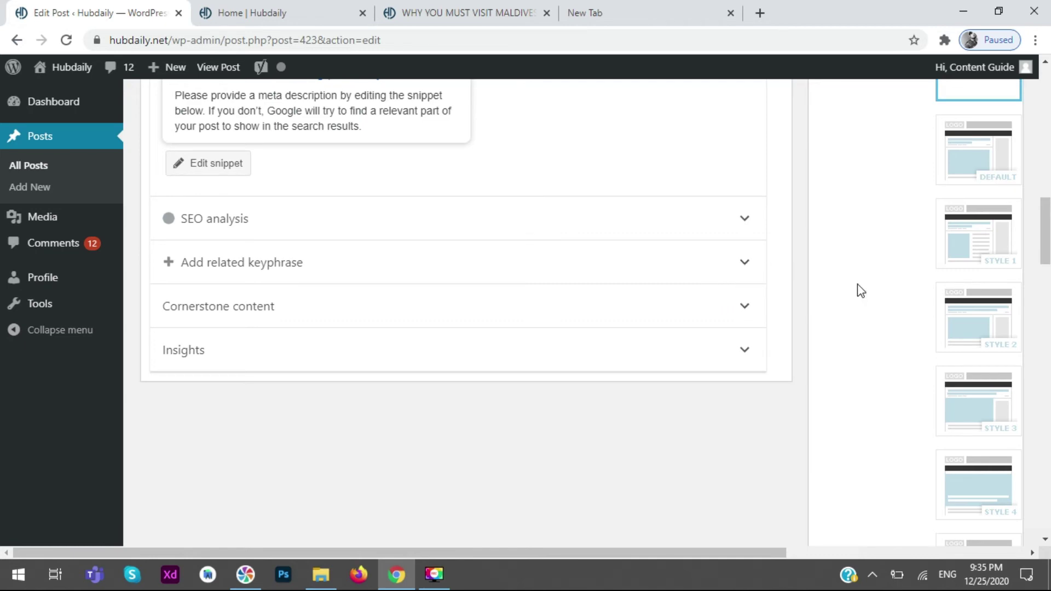
scroll(867, 248, up, 7)
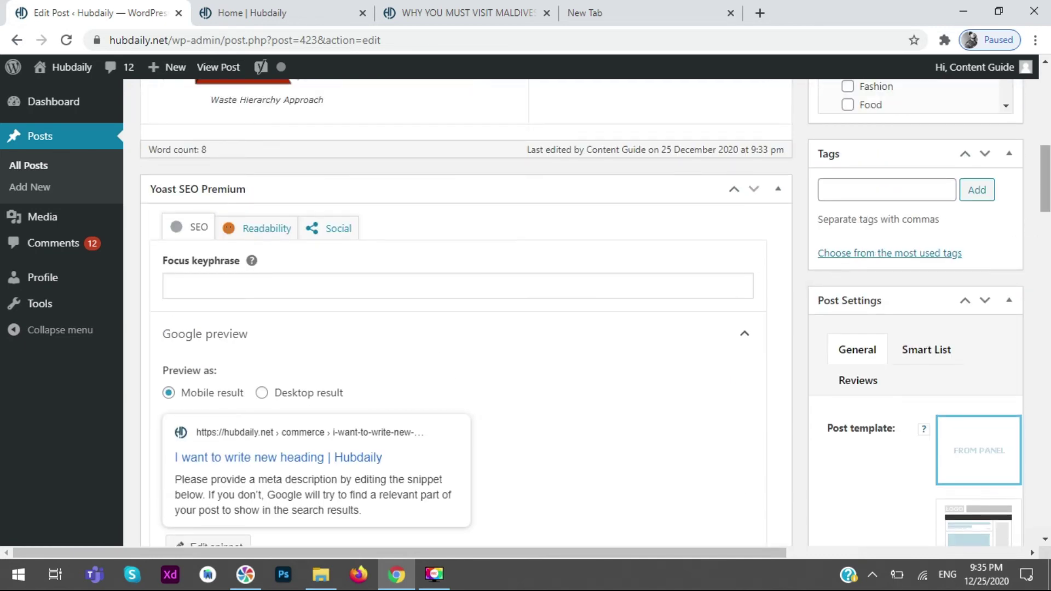
drag(1045, 181, 1045, 109)
scroll(465, 306, down, 10)
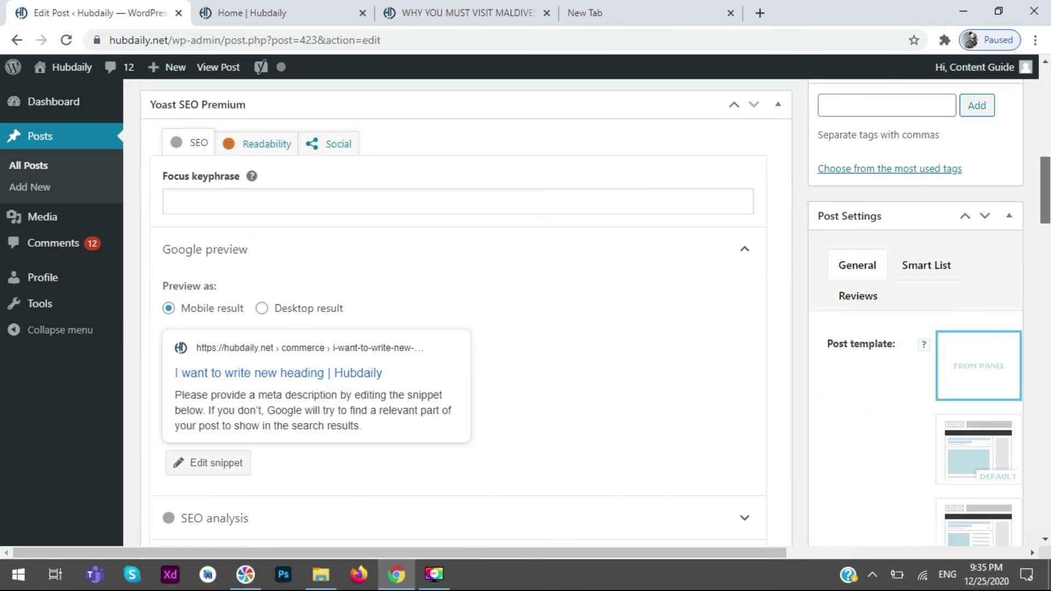
scroll(466, 306, up, 2)
- Search Google for 'what is this' in the spare tab, then return to the Edit Post tab
scroll(920, 212, up, 1)
click(904, 192)
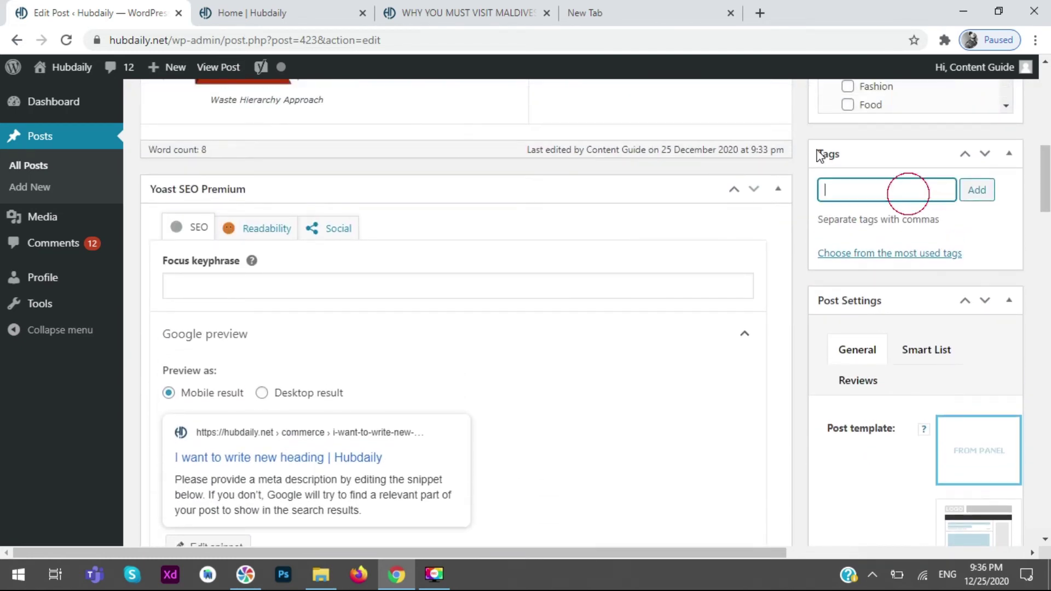
click(647, 6)
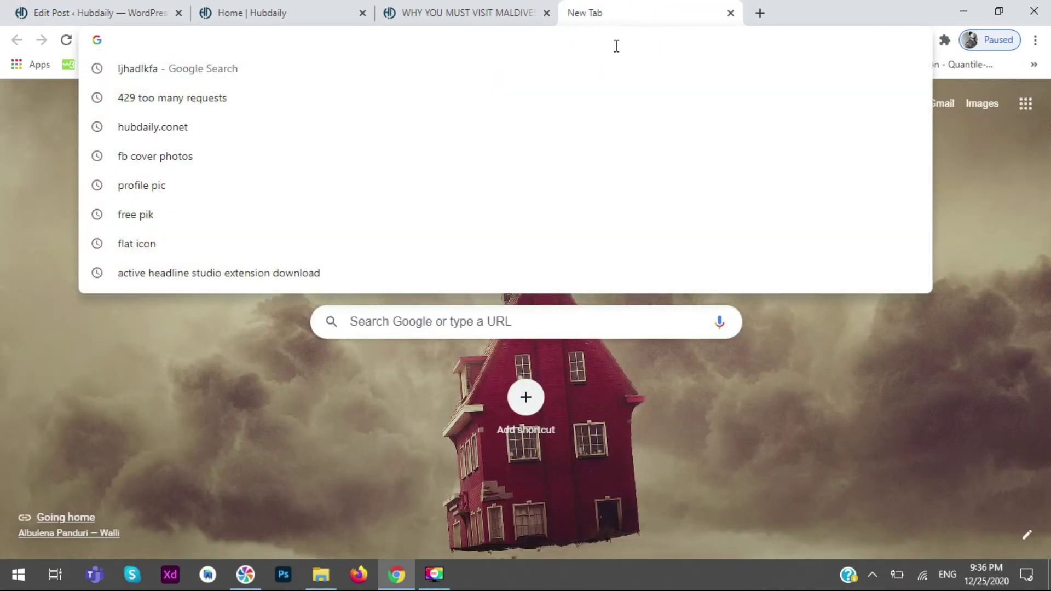
text(what is this)
key(Return)
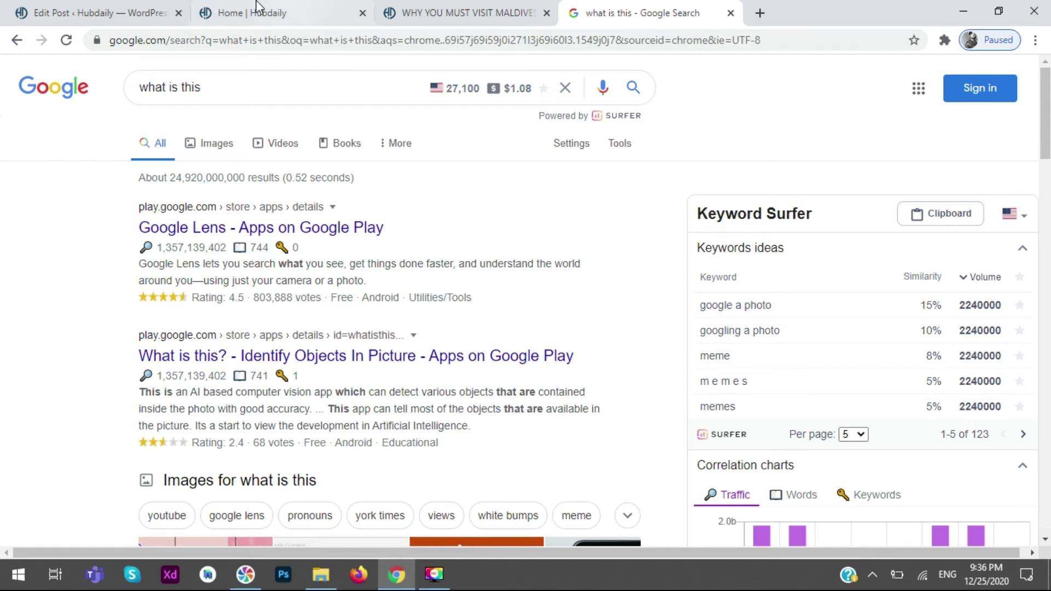
click(77, 12)
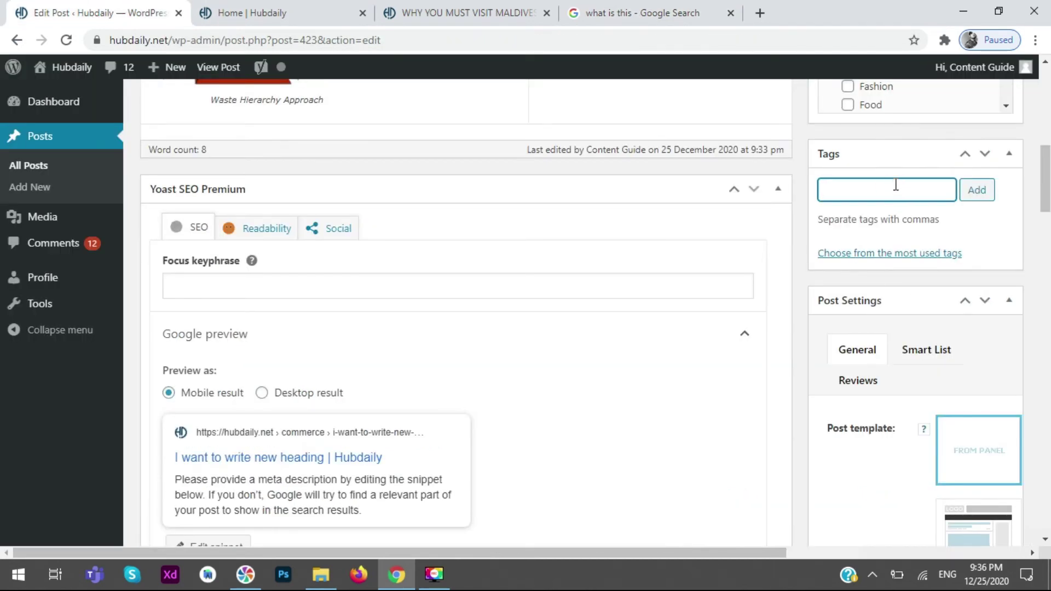
- Type filler text, then replace the post title with a 'best pakistani asian food' draft wording
text(hkjashfkjas,)
text( hklashflkashkf )
text(,jkahsflkhqaf)
scroll(1046, 186, up, 7)
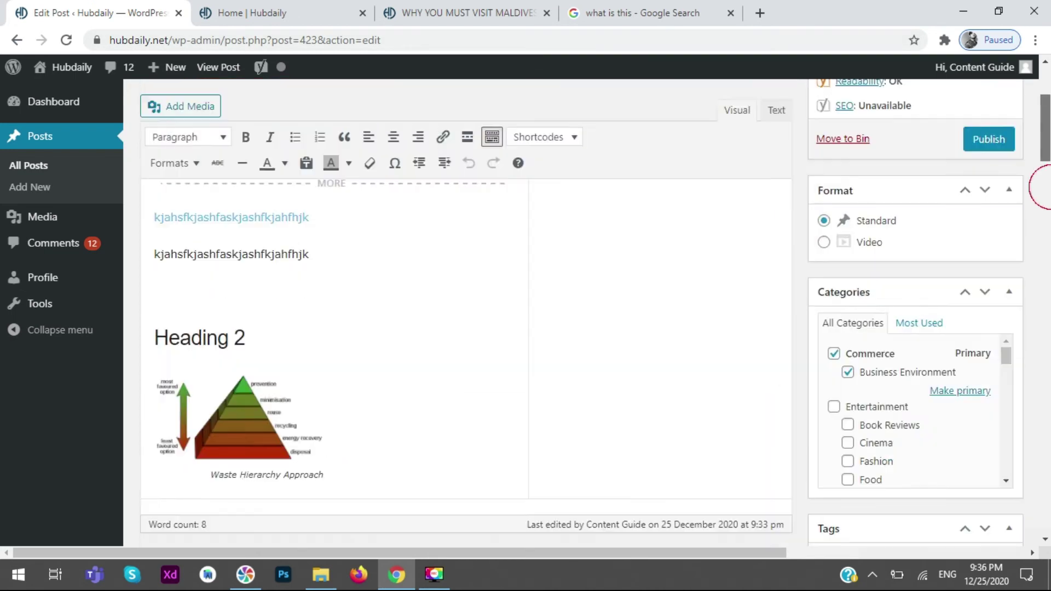
scroll(1040, 187, up, 4)
triple_click(509, 138)
text(best)
text( pakistani)
key(BackSpace)
key(BackSpace)
key(BackSpace)
key(BackSpace)
key(BackSpace)
key(BackSpace)
key(BackSpace)
key(BackSpace)
key(BackSpace)
key(BackSpace)
text(asian food)
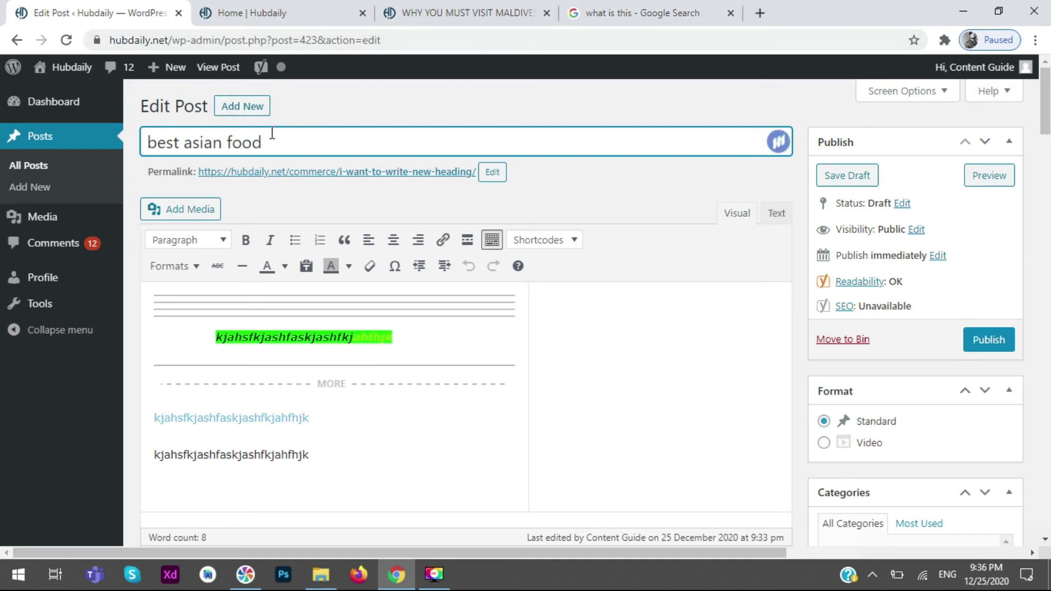
- Retitle the post 'i want to eat best asian food' and select the title for copying
click(310, 137)
key(ctrl+a)
text(i want to wa)
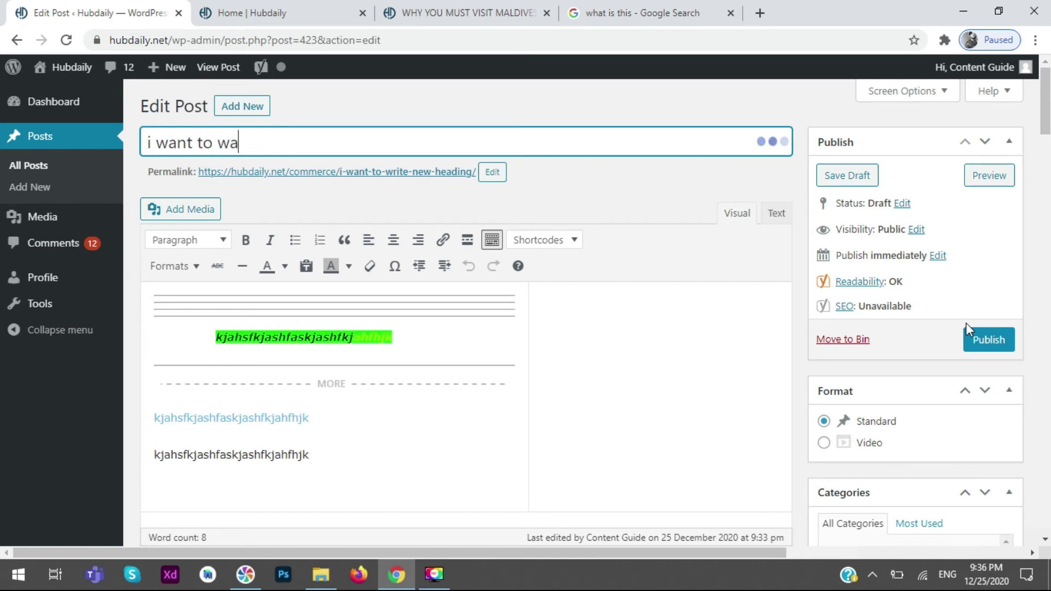
key(BackSpace)
key(BackSpace)
text(eat best asian food)
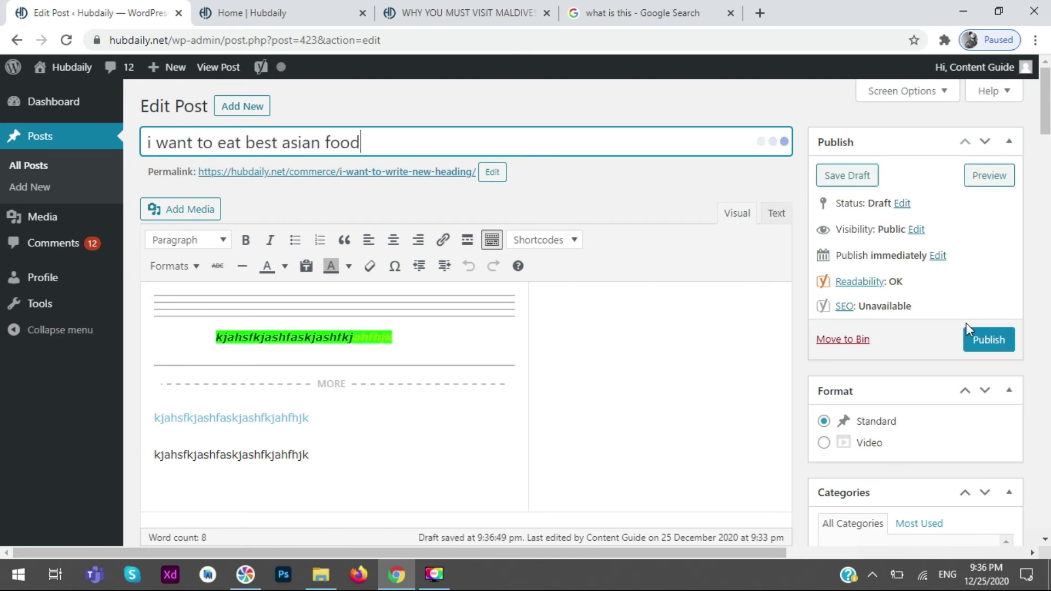
drag(462, 141, 144, 144)
key(ctrl+c)
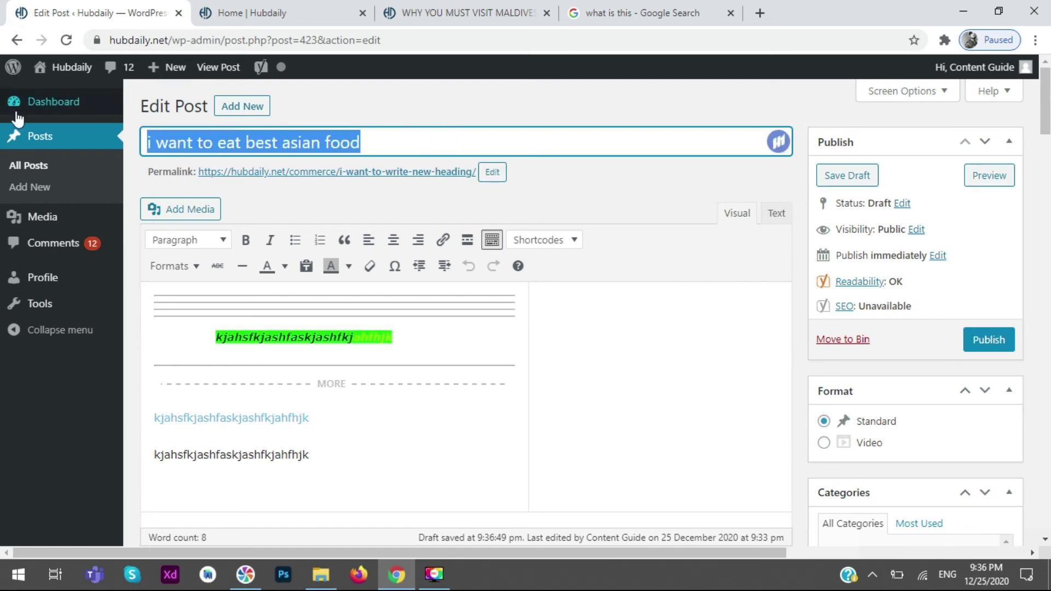
- Add the pasted title 'i want to eat best asian food' as a post tag
click(638, 190)
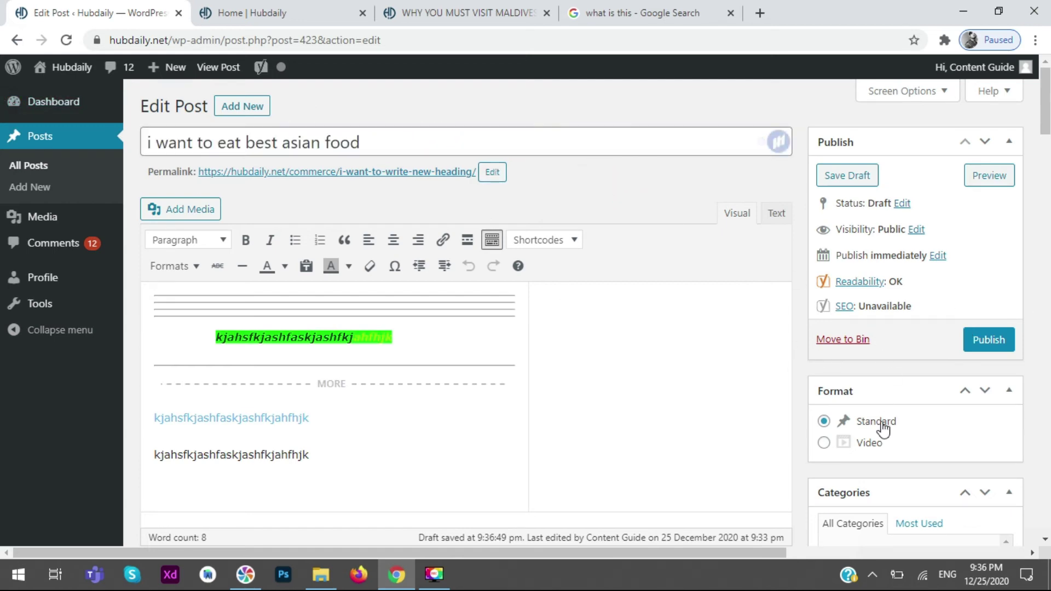
scroll(883, 430, down, 2)
scroll(859, 234, down, 5)
click(909, 465)
key(ctrl+a)
key(ctrl+v)
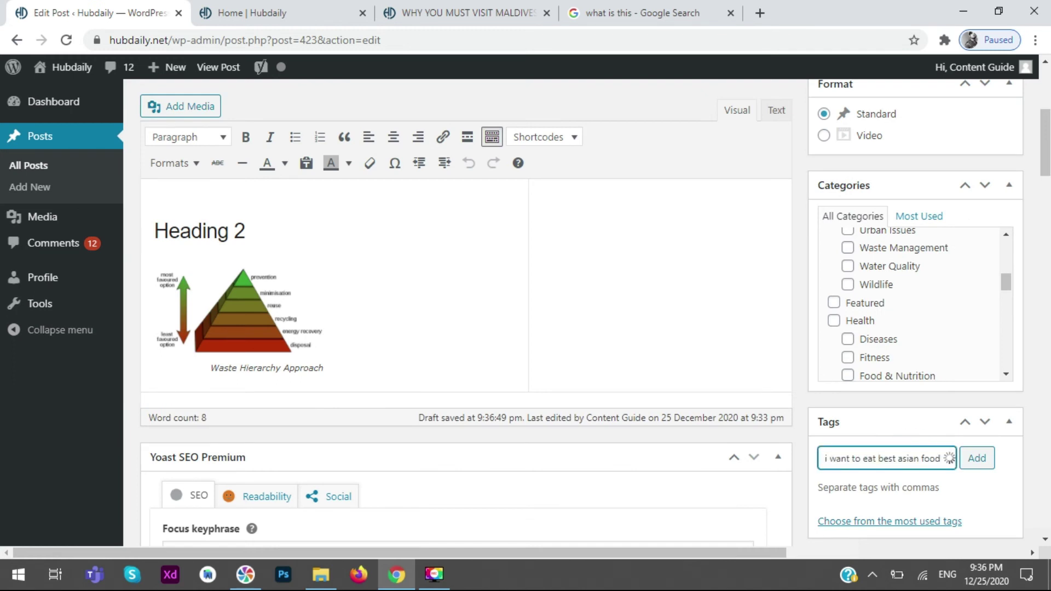
text(,)
scroll(680, 298, down, 3)
click(989, 310)
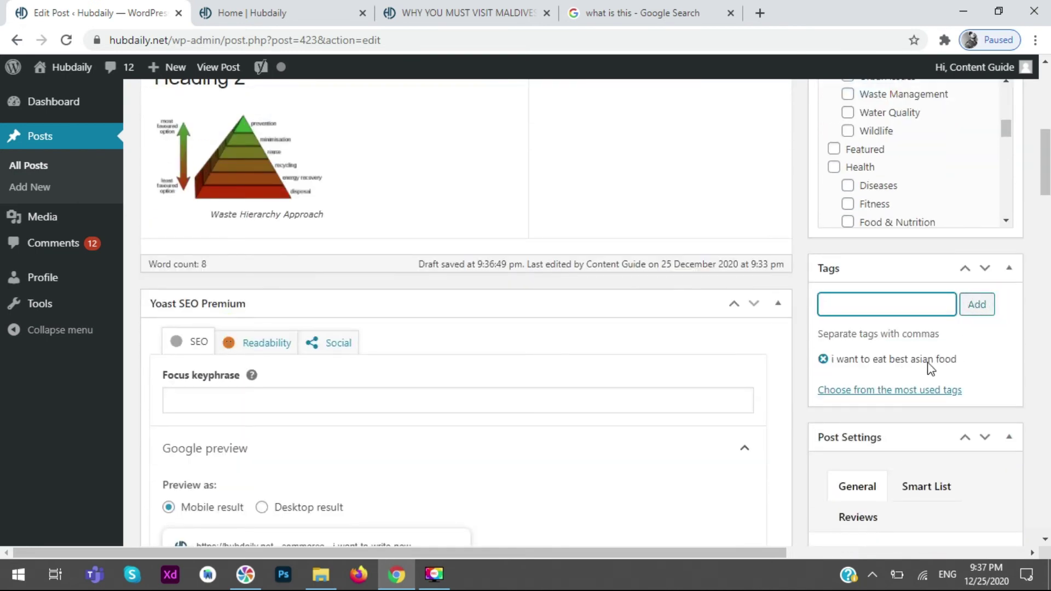
- Add the placeholder tags 'sdasda', 'asdasfas' and 'asdas'
click(852, 306)
text(sdasda ,asdasfas ,asdas)
click(976, 304)
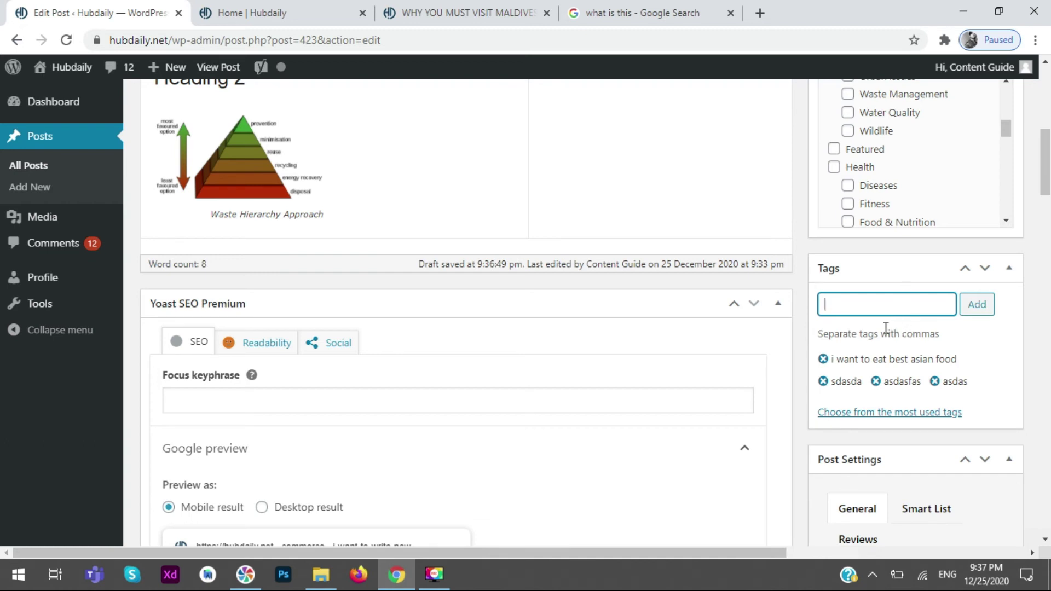
- Select the whole post title text, then clear the selection
scroll(622, 389, up, 5)
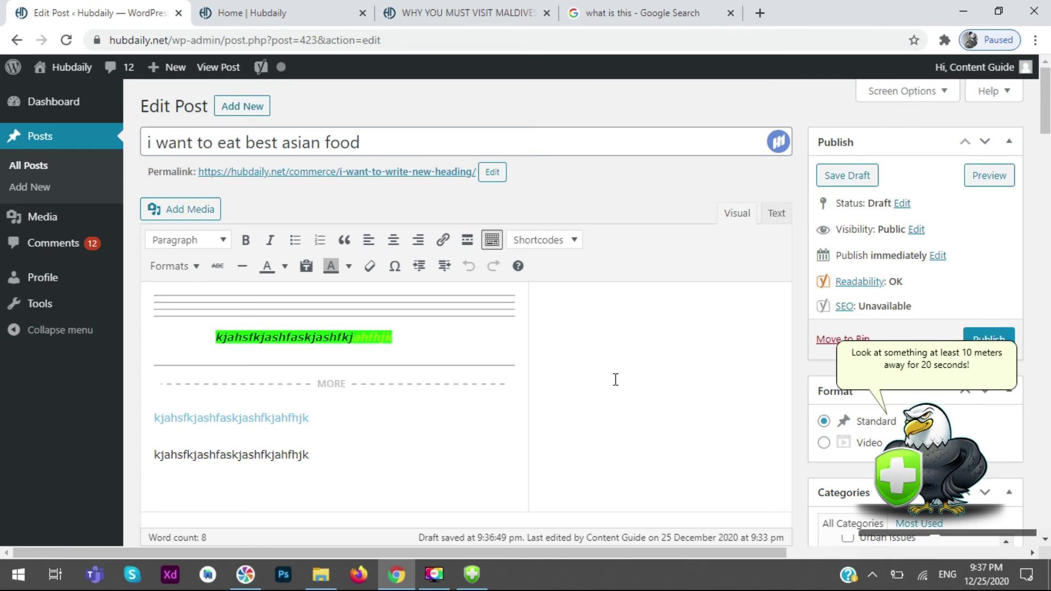
click(508, 144)
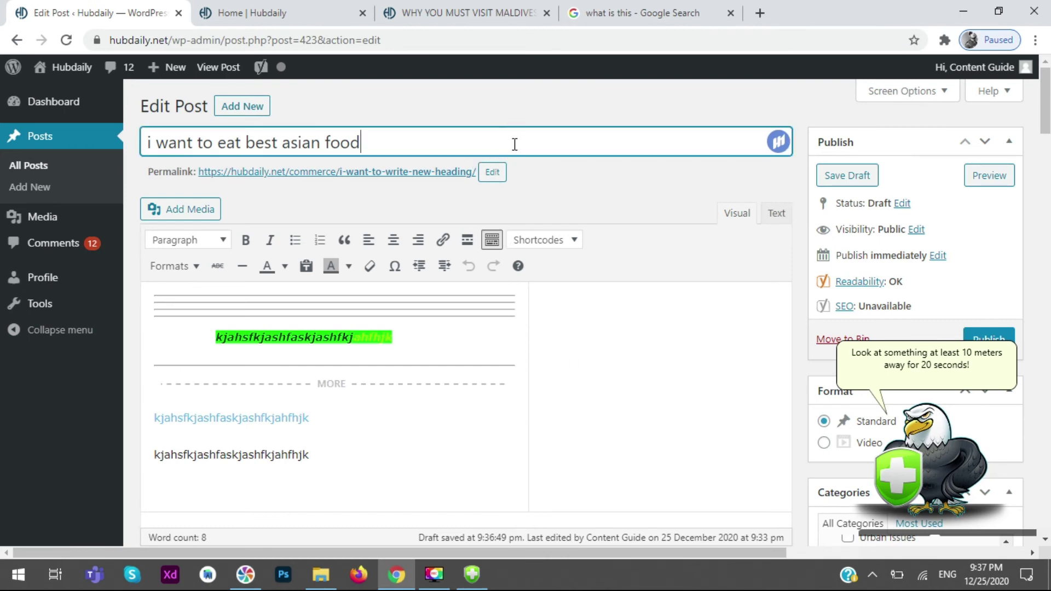
drag(490, 145, 144, 143)
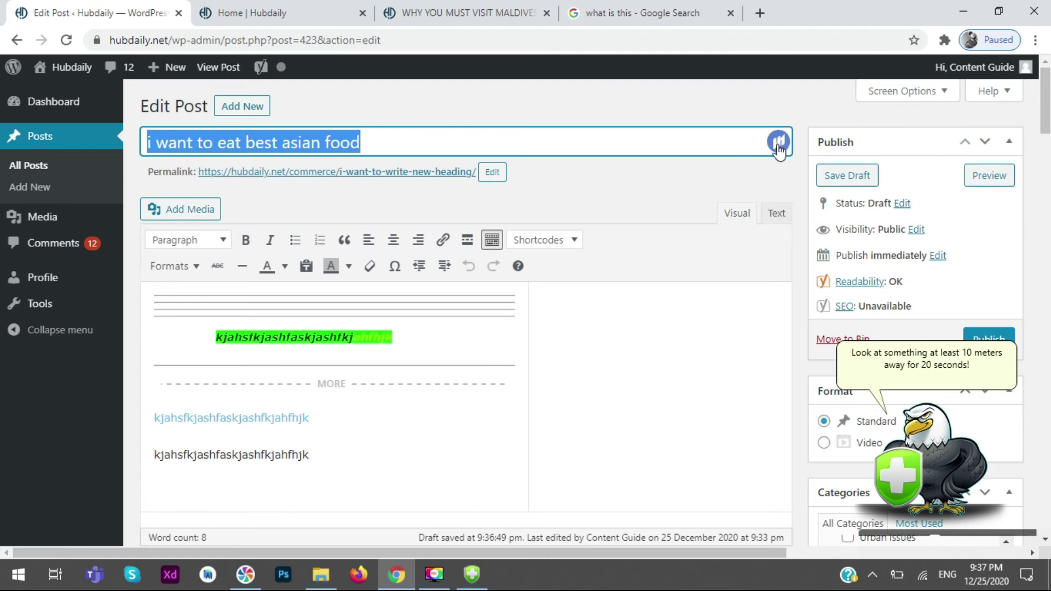
click(604, 181)
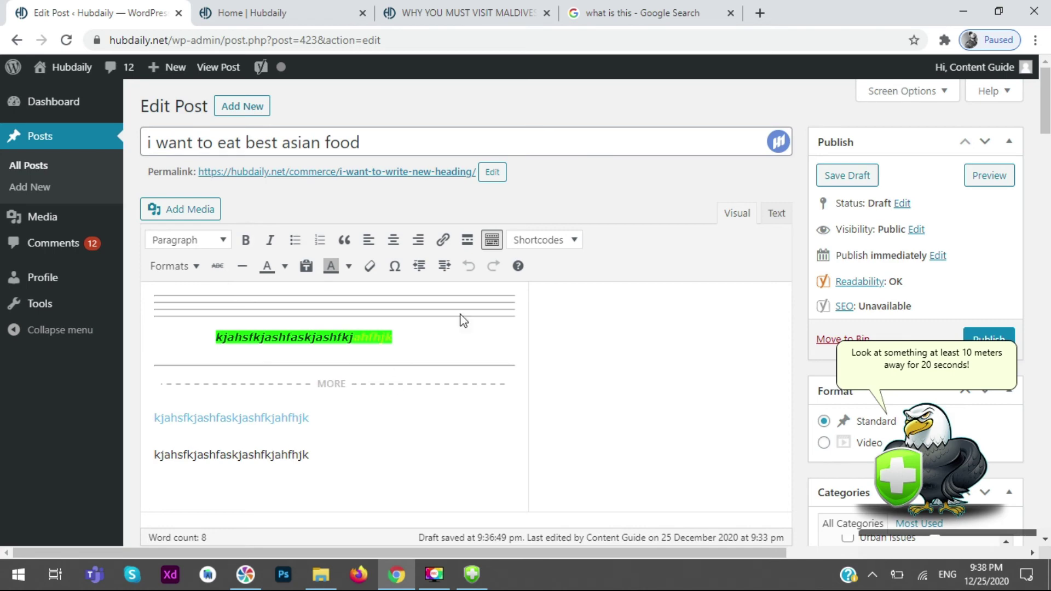
- Scroll through the post body, then return to the top of the editor
scroll(476, 326, down, 3)
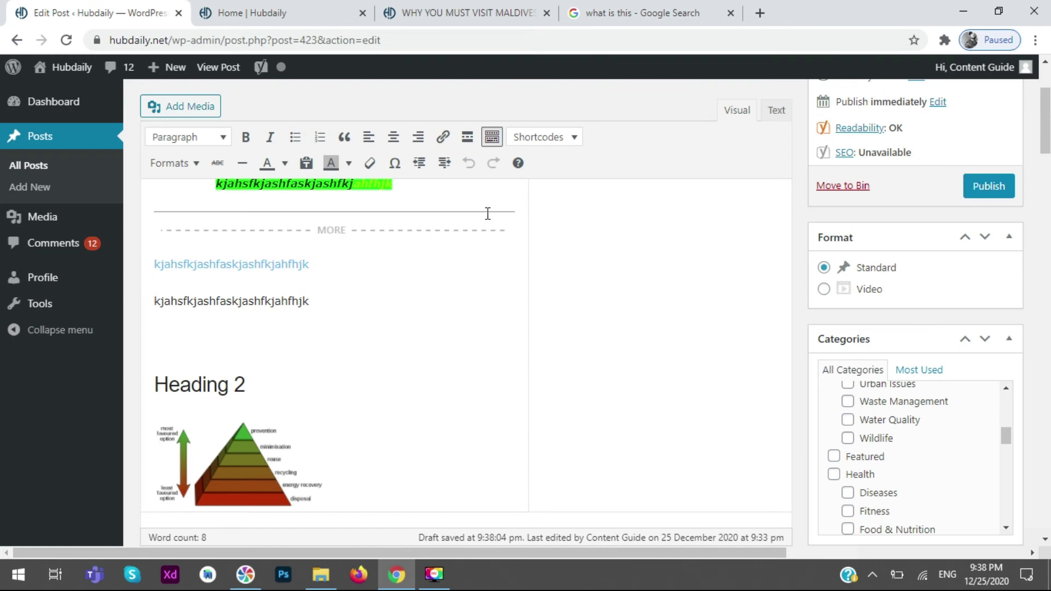
scroll(485, 214, down, 6)
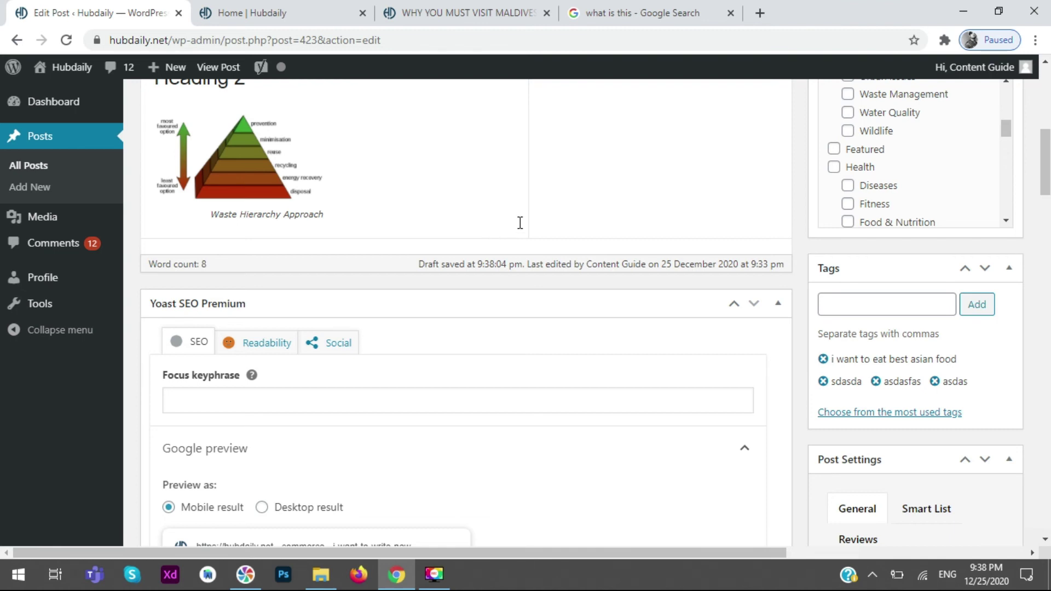
scroll(539, 220, down, 1)
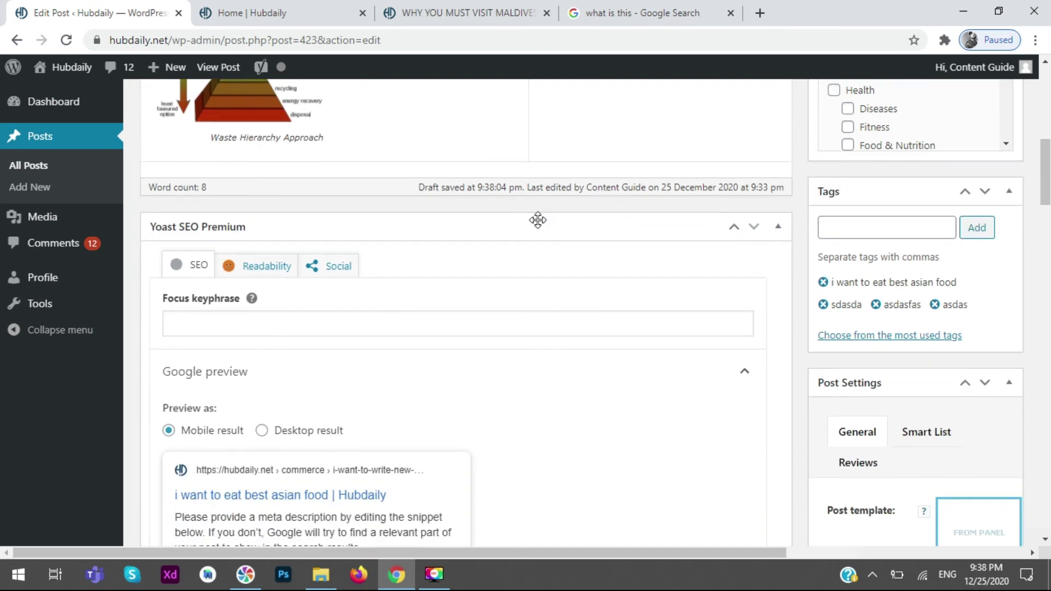
click(735, 227)
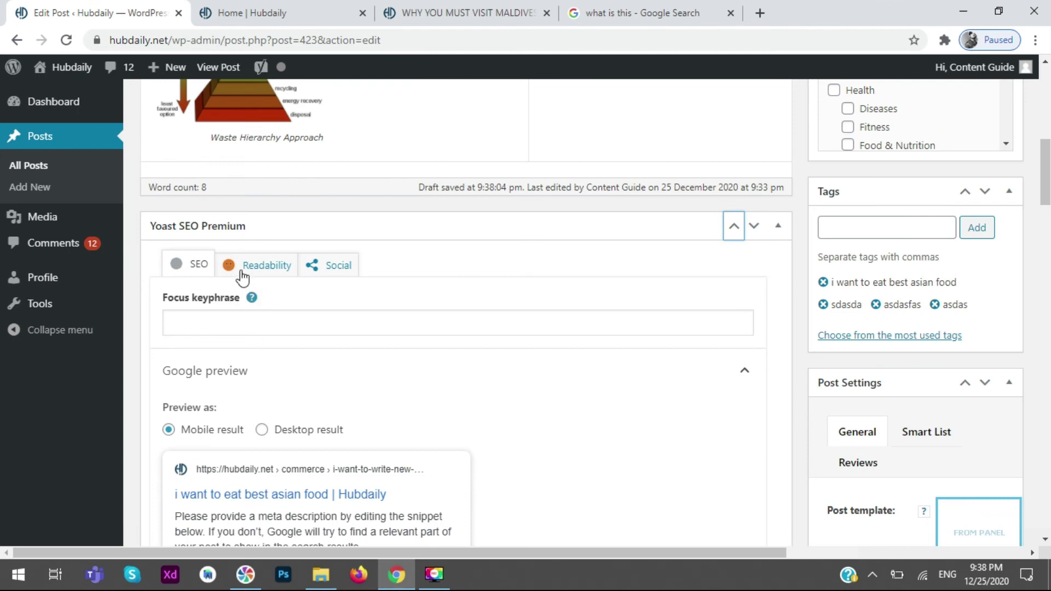
scroll(265, 312, down, 5)
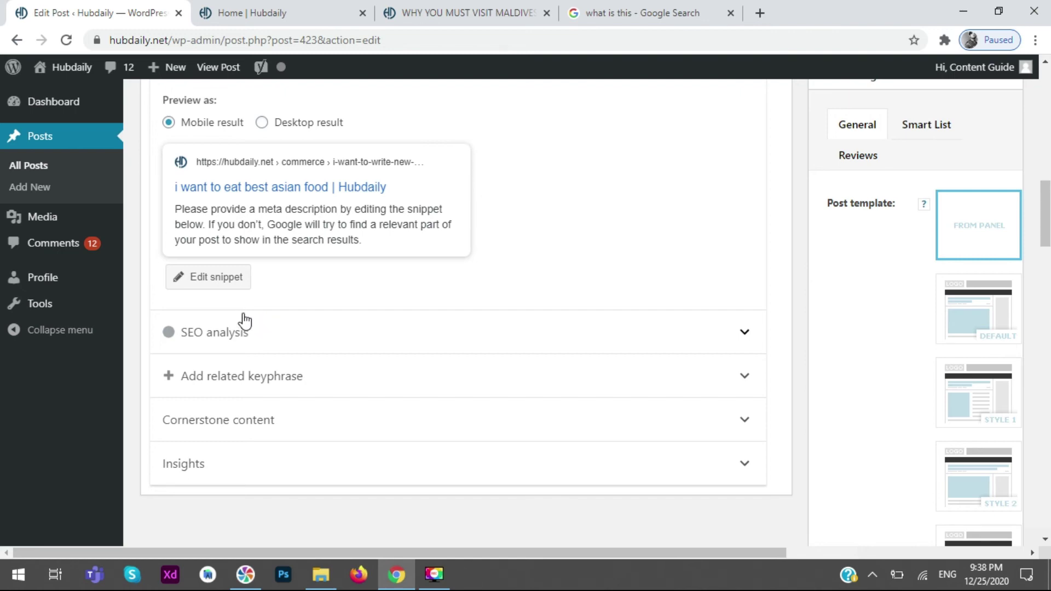
scroll(268, 301, up, 12)
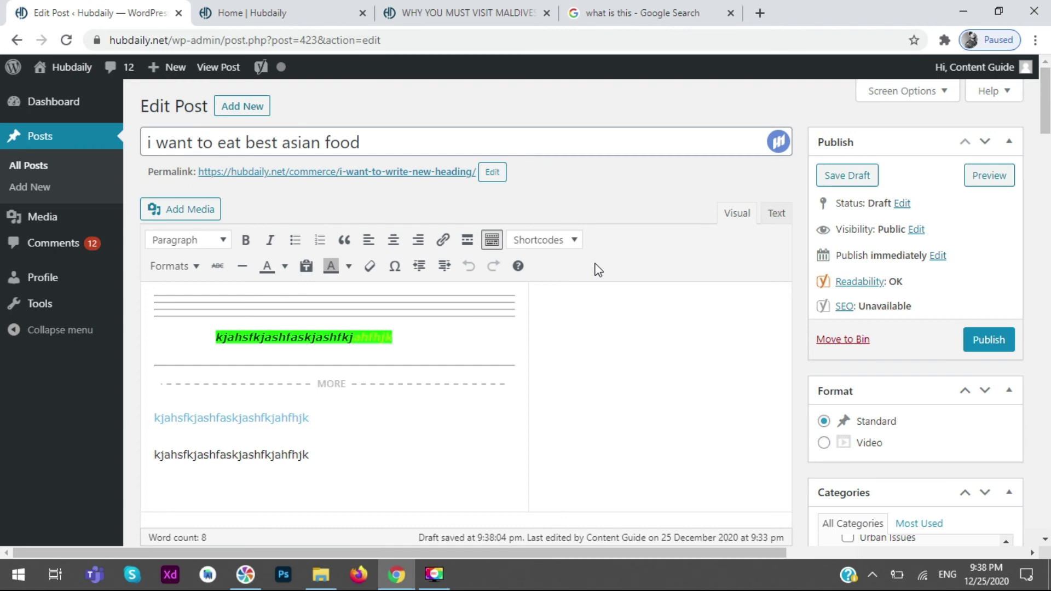
scroll(598, 270, down, 5)
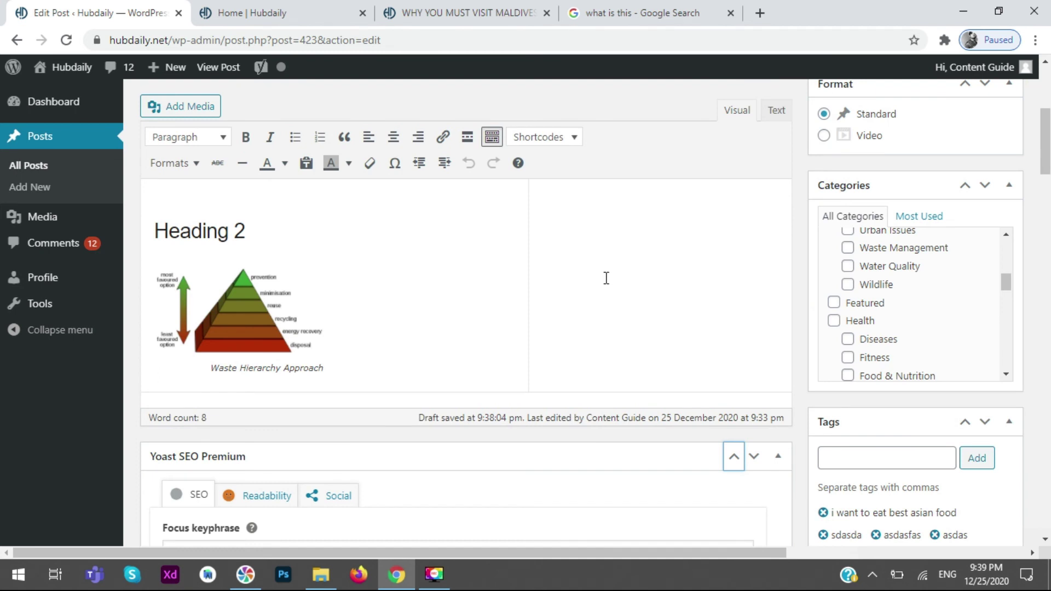
scroll(602, 307, down, 10)
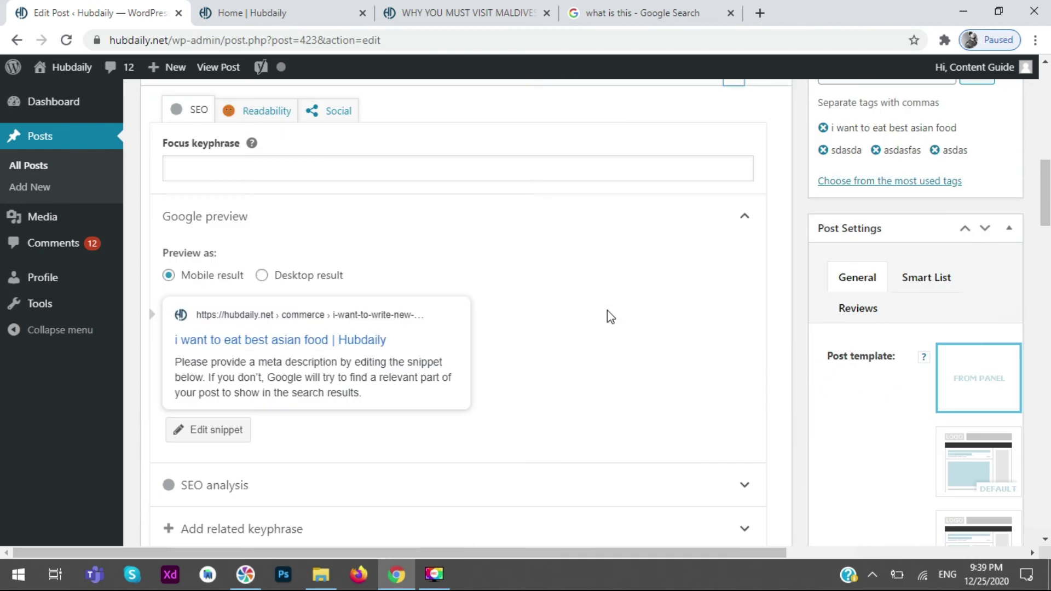
scroll(500, 371, up, 10)
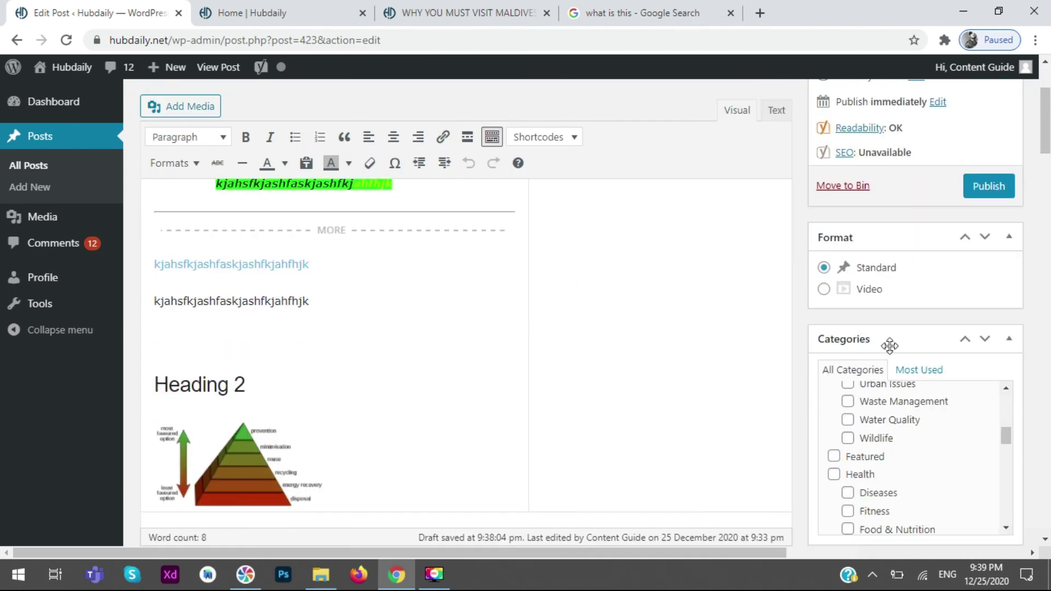
scroll(890, 349, down, 4)
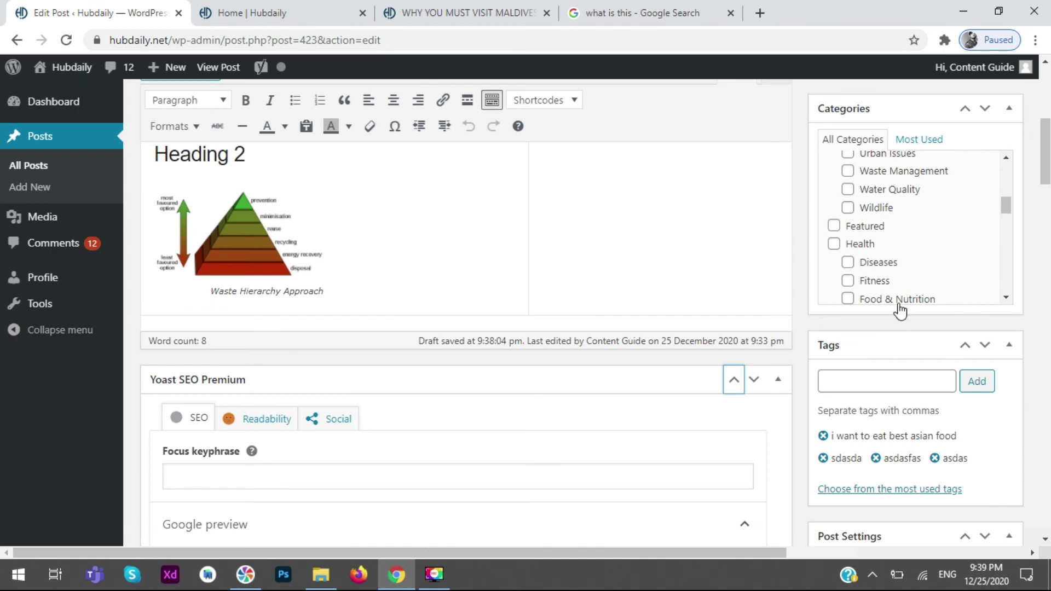
scroll(882, 371, down, 4)
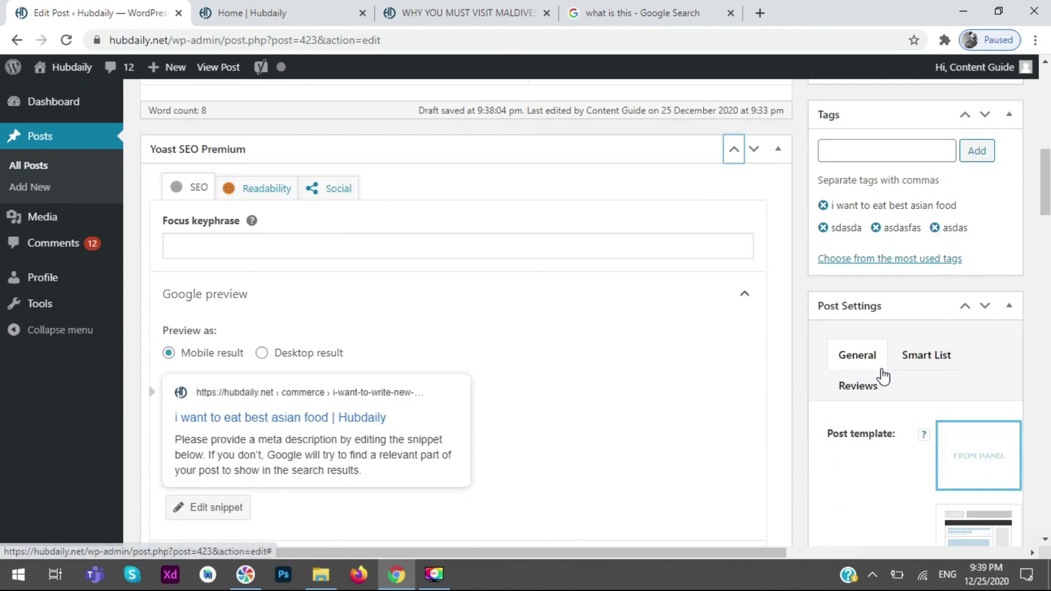
scroll(887, 365, down, 5)
scroll(887, 359, down, 12)
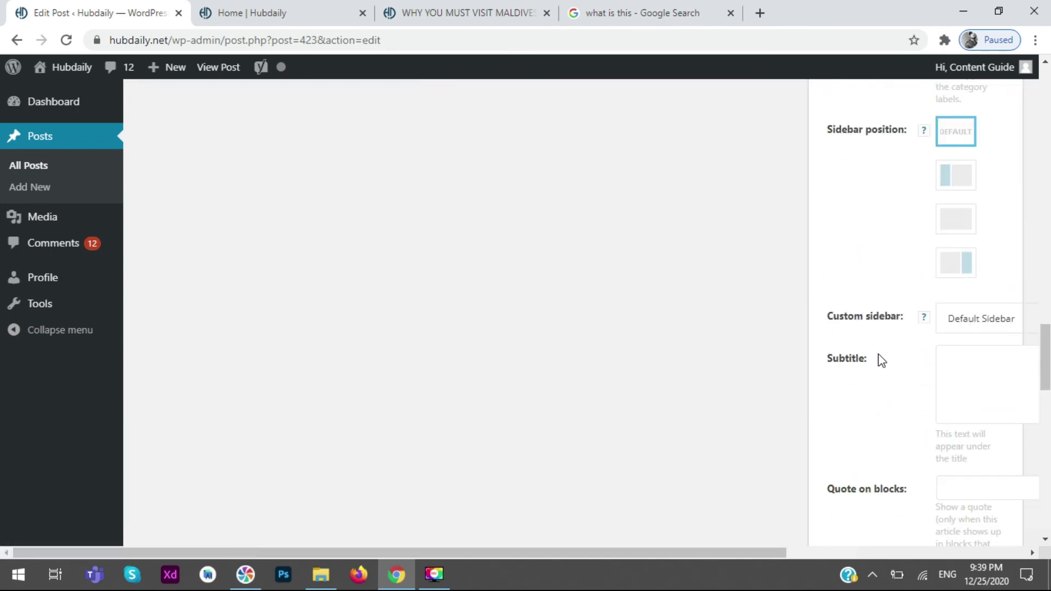
scroll(880, 357, down, 10)
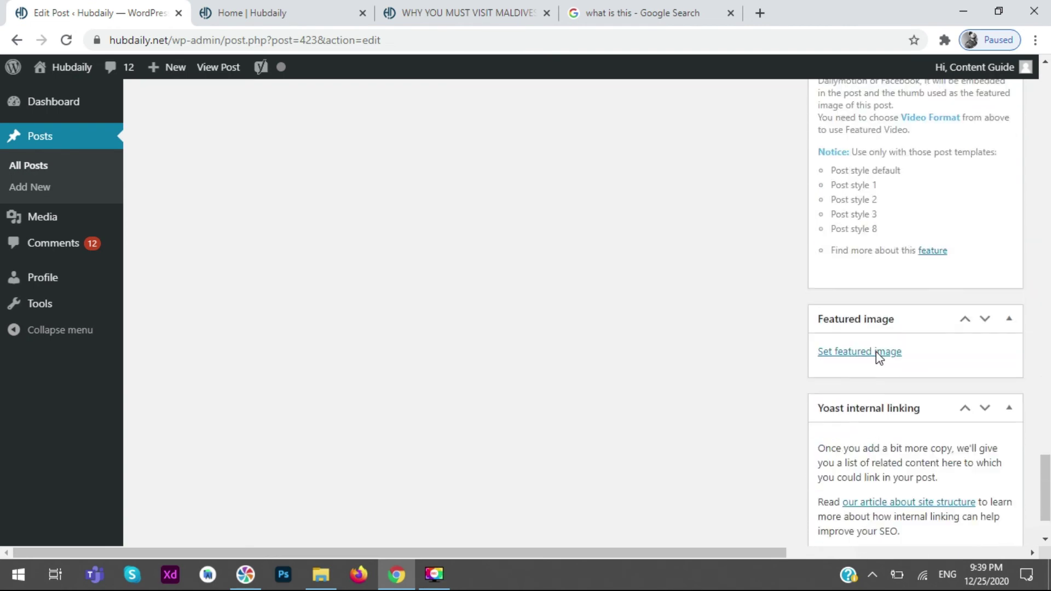
drag(1045, 500, 1045, 101)
- Delete the old body content and type '1-heading seo friendly' and '2-' on separate lines
click(387, 457)
key(ctrl+a)
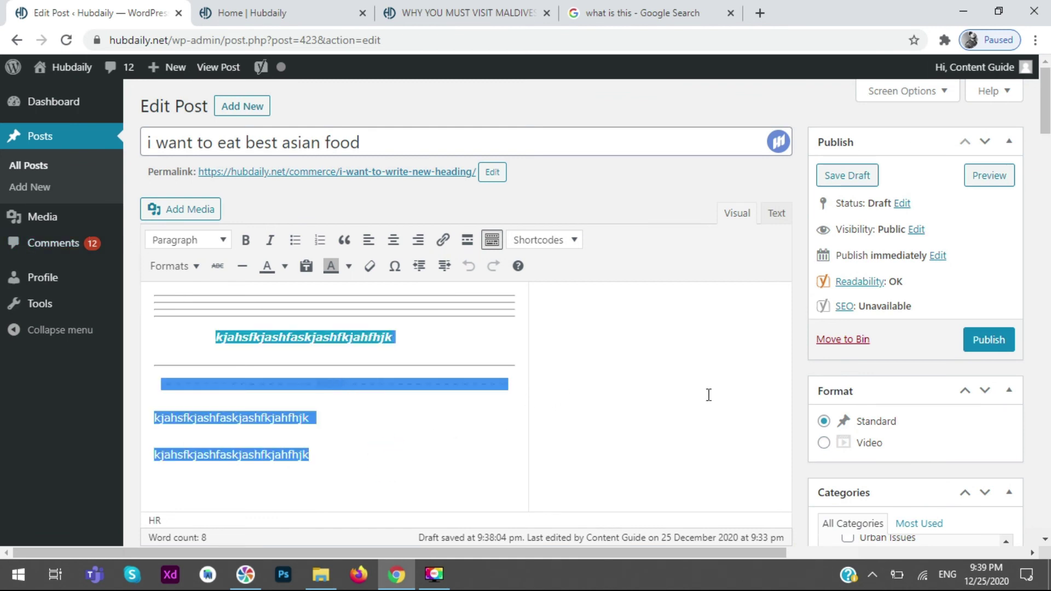
key(BackSpace)
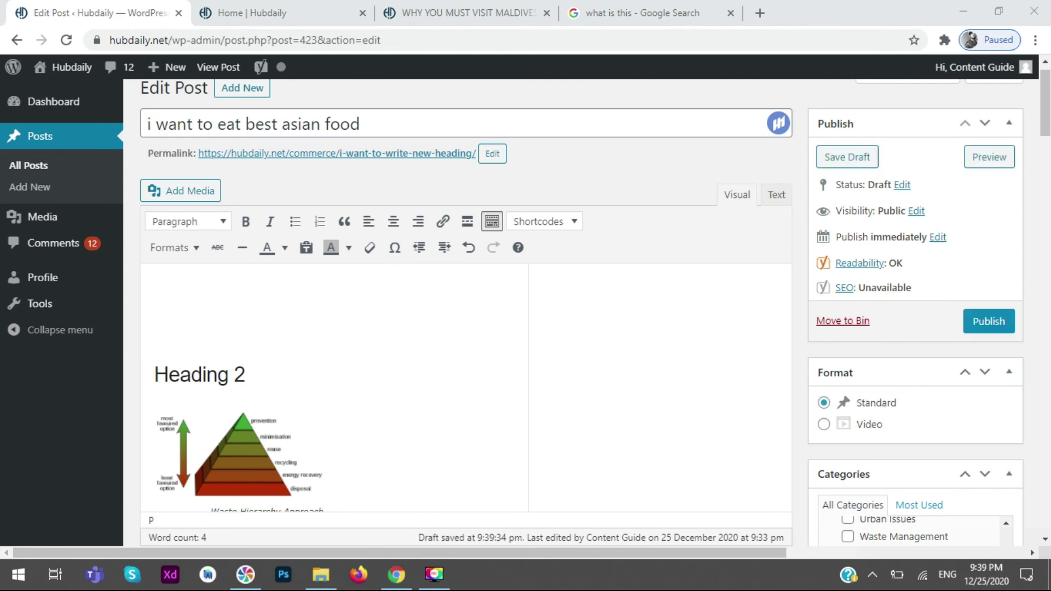
click(575, 348)
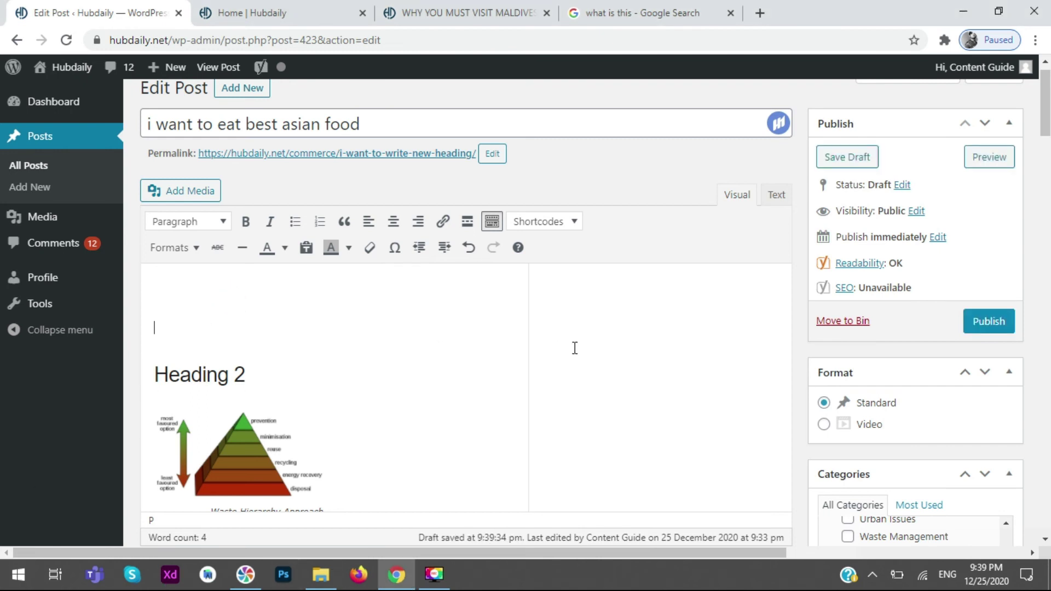
text(1-heading seo friendly)
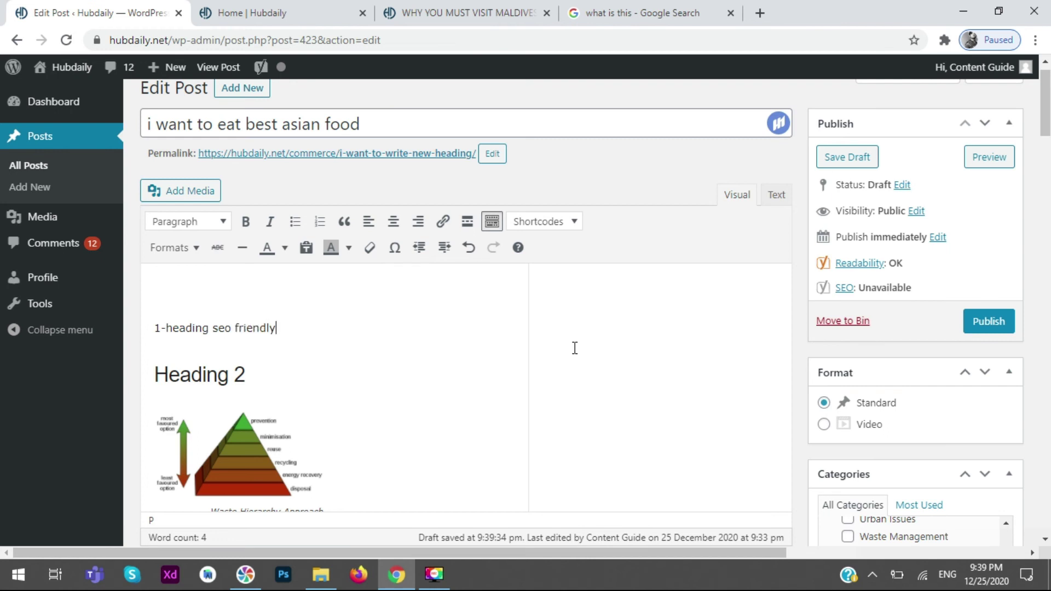
key(Return)
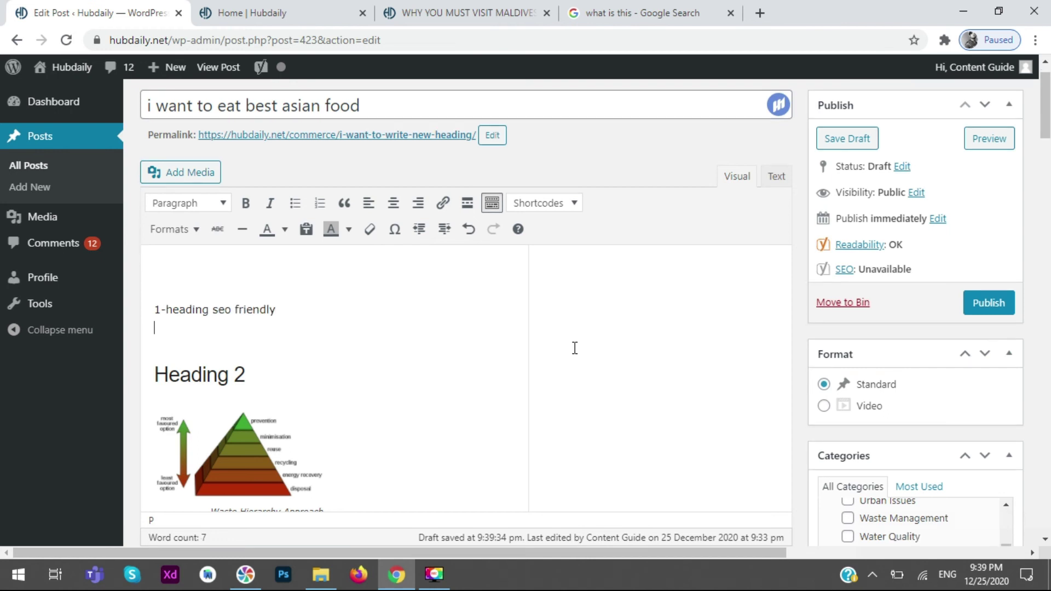
text(2-)
scroll(577, 338, down, 5)
scroll(570, 345, up, 2)
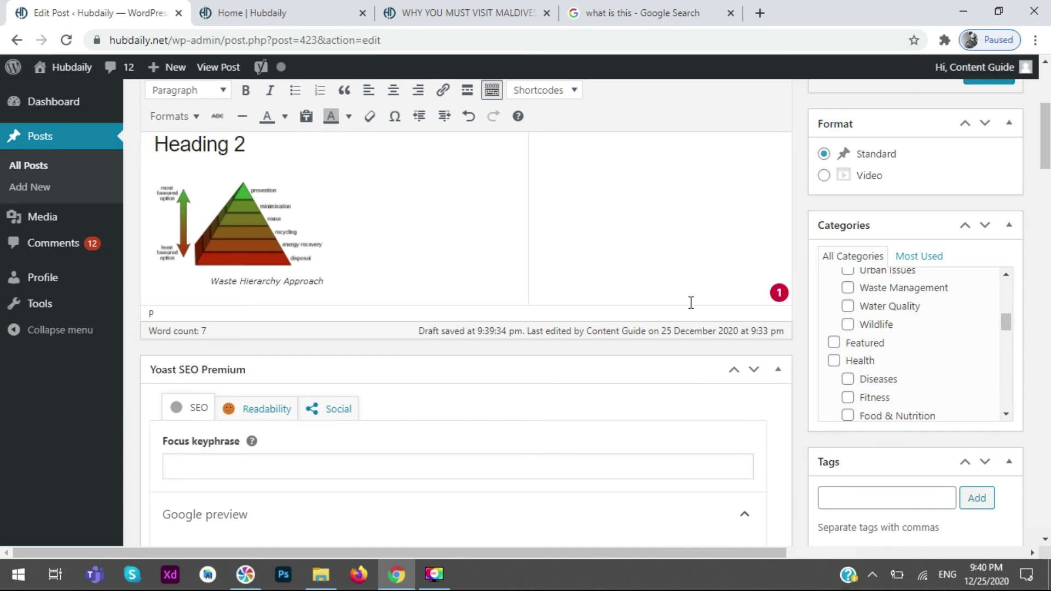
- Correct 'seo' to 'SEO' and complete item 2 as 'Article friendly manners'
scroll(682, 296, up, 5)
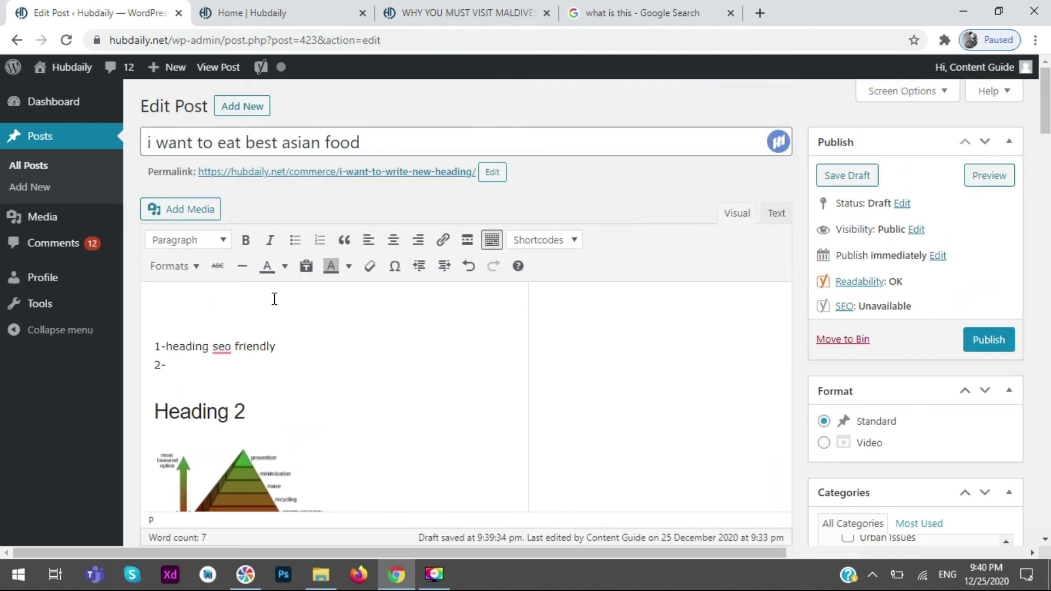
click(207, 368)
mouse_move(221, 361)
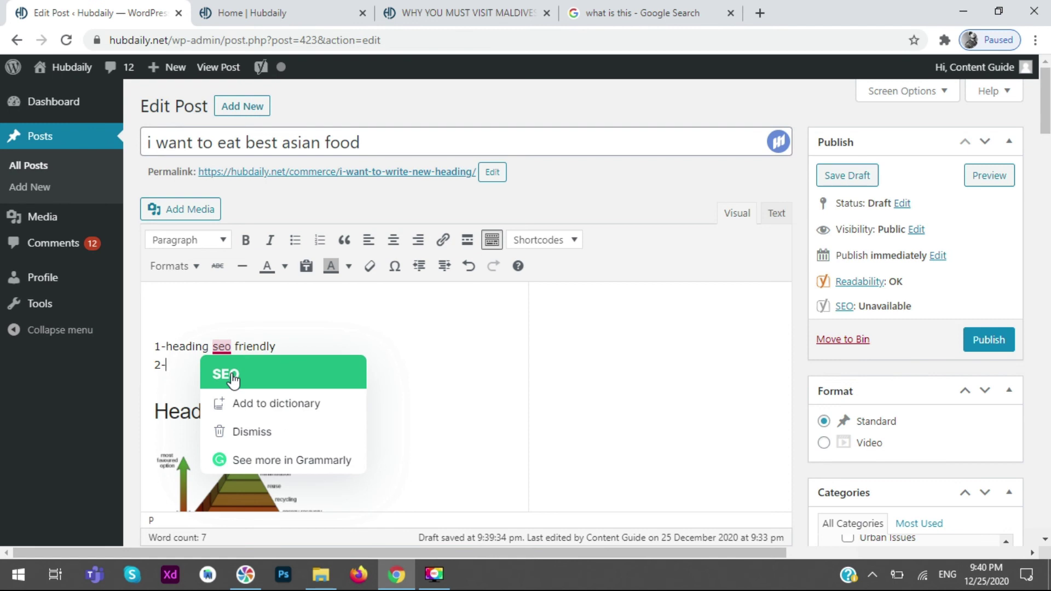
click(234, 378)
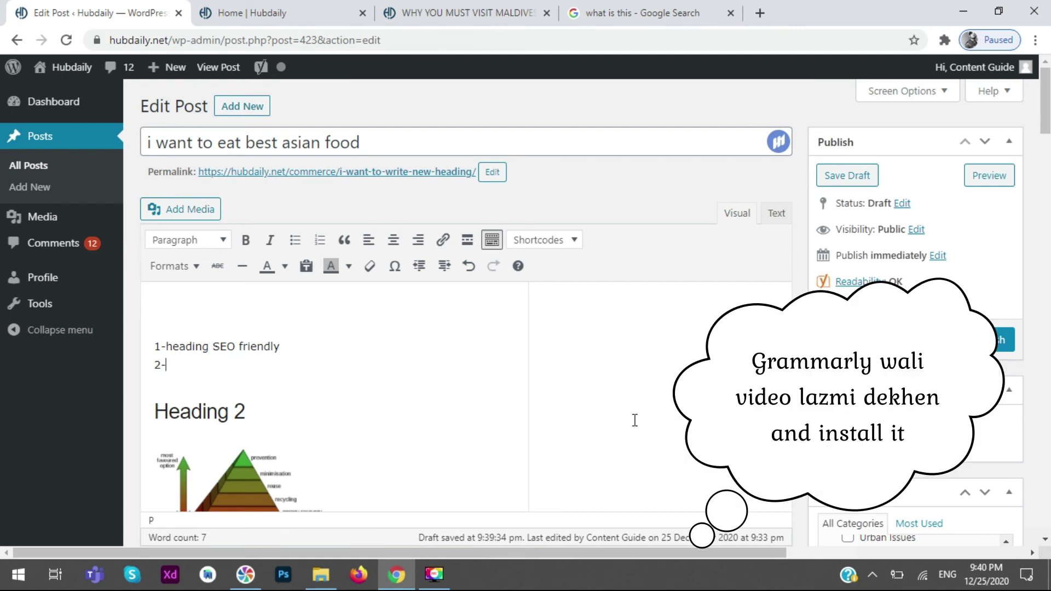
text(Article friendly manners)
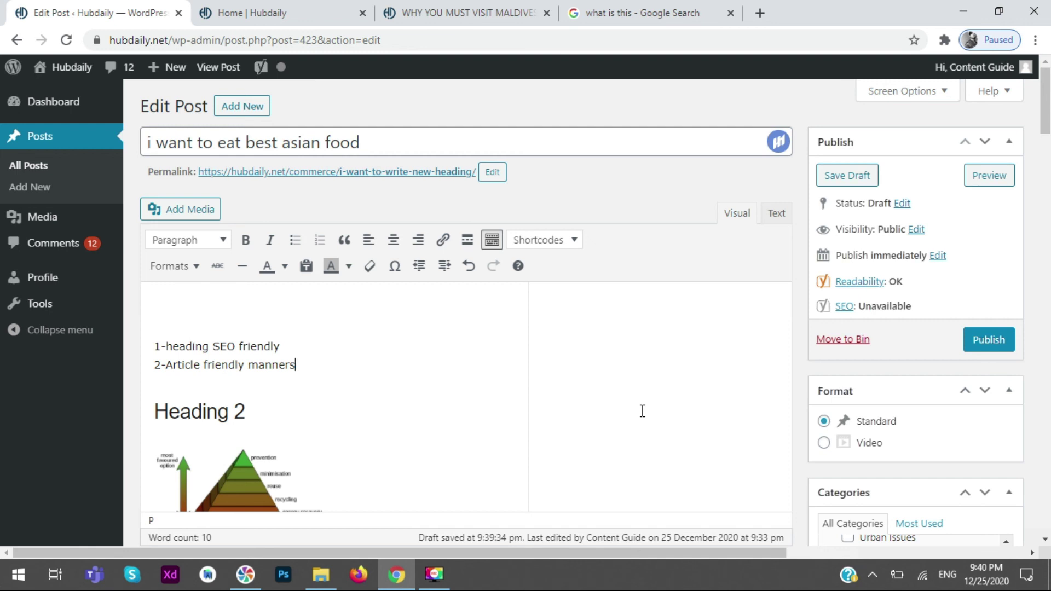
key(Return)
- Add checklist items '3-select catagories' and '4-select tags'
text(Catag)
key(BackSpace)
key(BackSpace)
key(BackSpace)
key(BackSpace)
key(BackSpace)
key(BackSpace)
key(BackSpace)
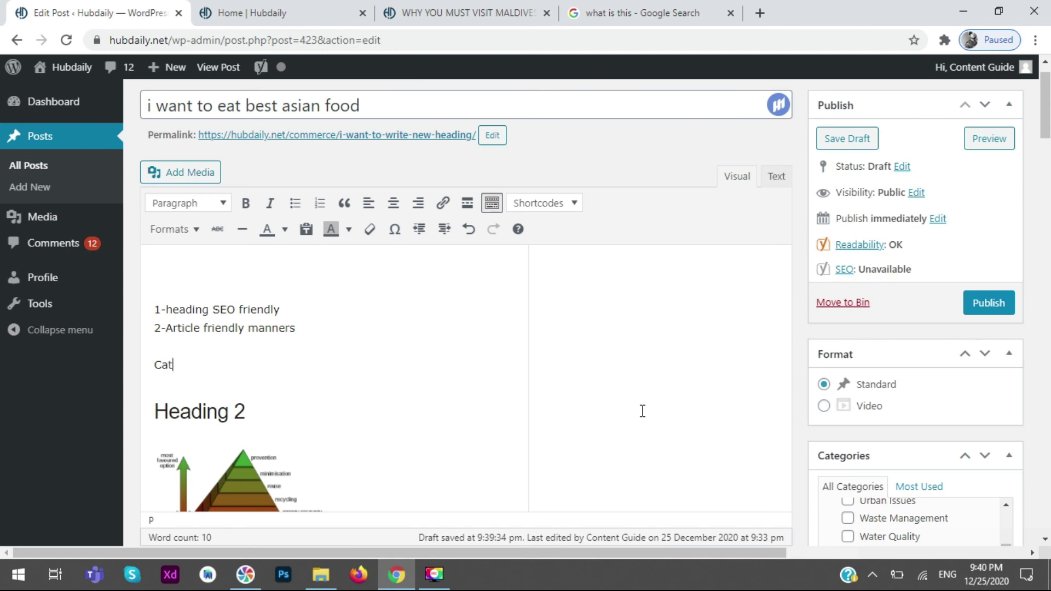
text(s)
key(Return)
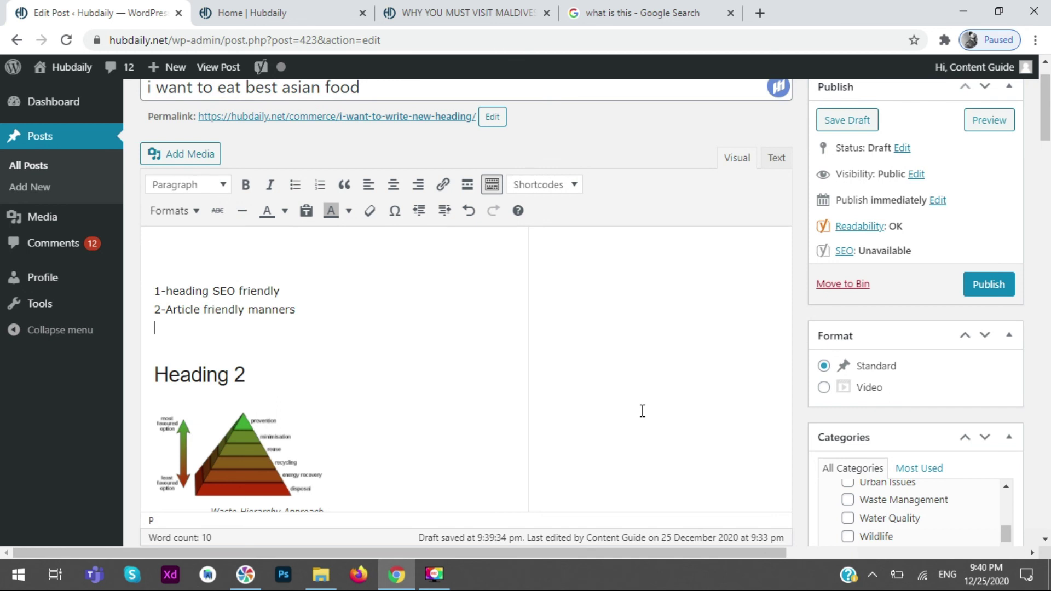
text(3-select catagories)
key(Return)
text(4-sek)
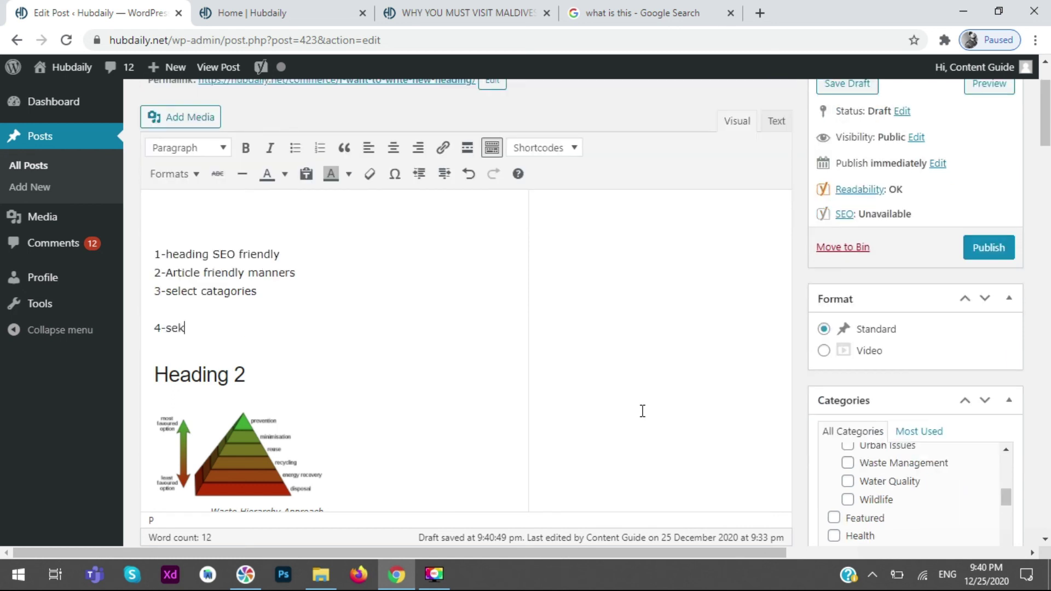
key(BackSpace)
text(lect tags)
- Add items '5-feature image' and '6-Yoast chachu ko happy kren'
key(Return)
text(5-feature image)
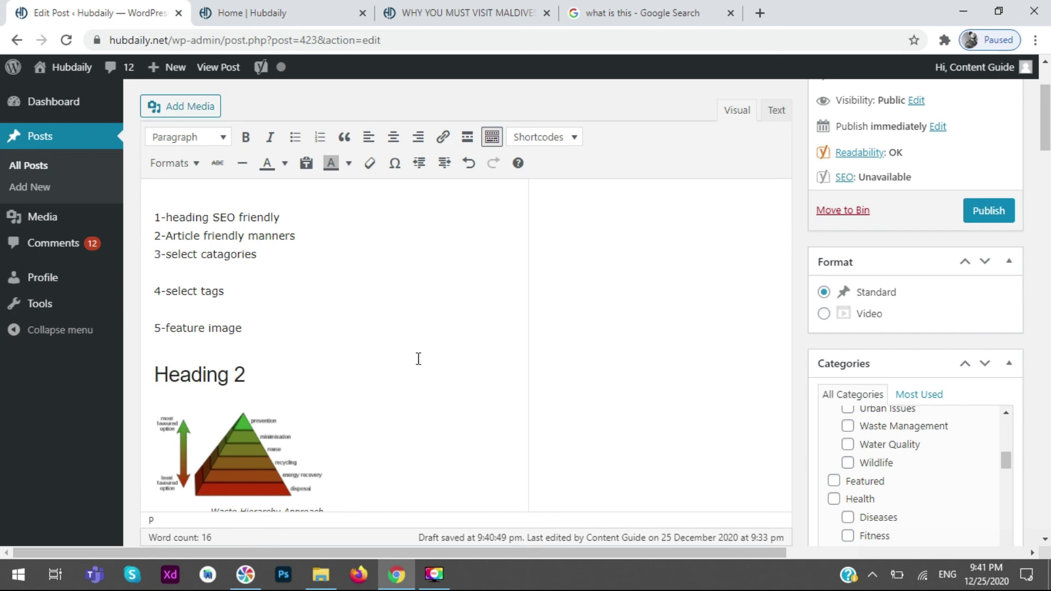
key(Return)
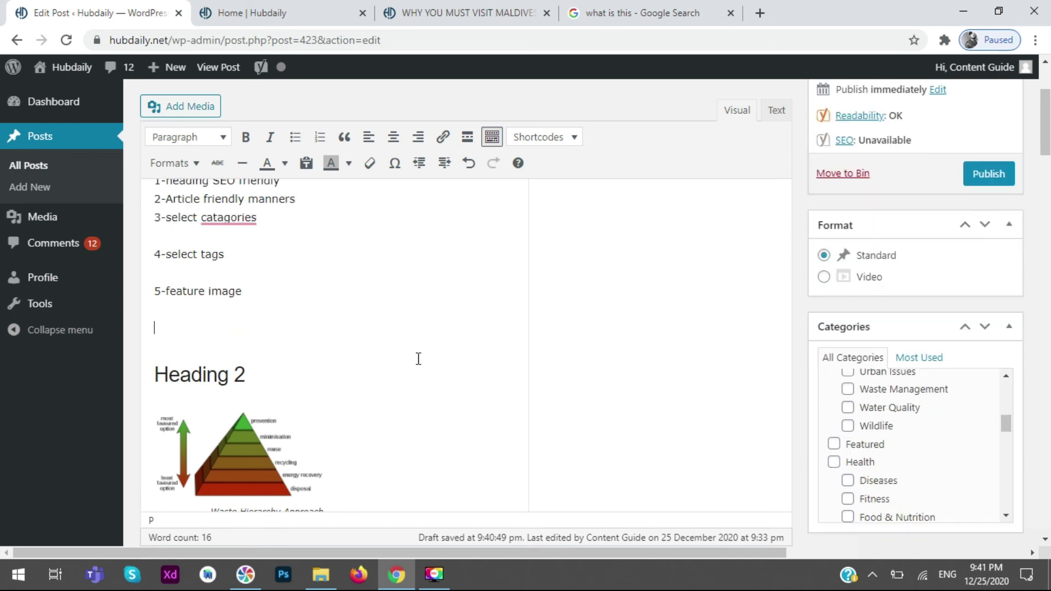
text(6-Yoast chachu k)
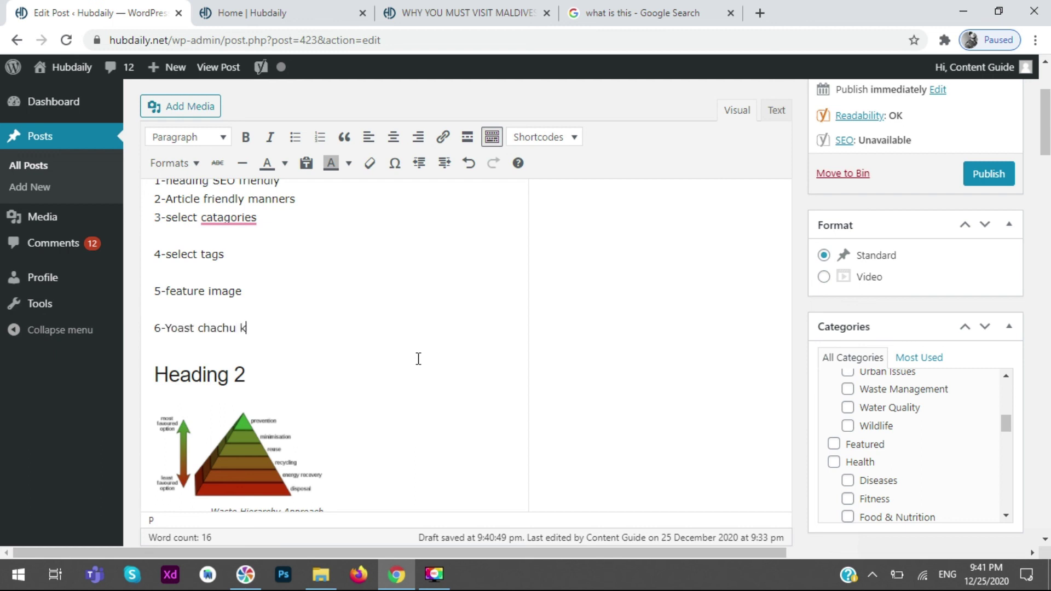
text(o happy kren)
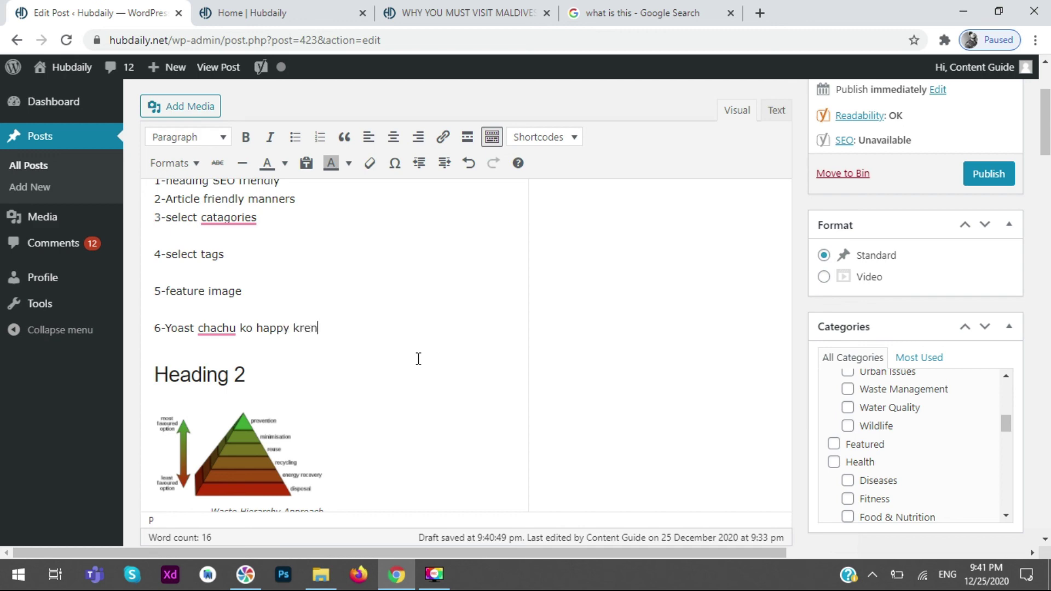
- Review the Yoast Readability analysis, then switch back to the SEO analysis
scroll(199, 308, down, 8)
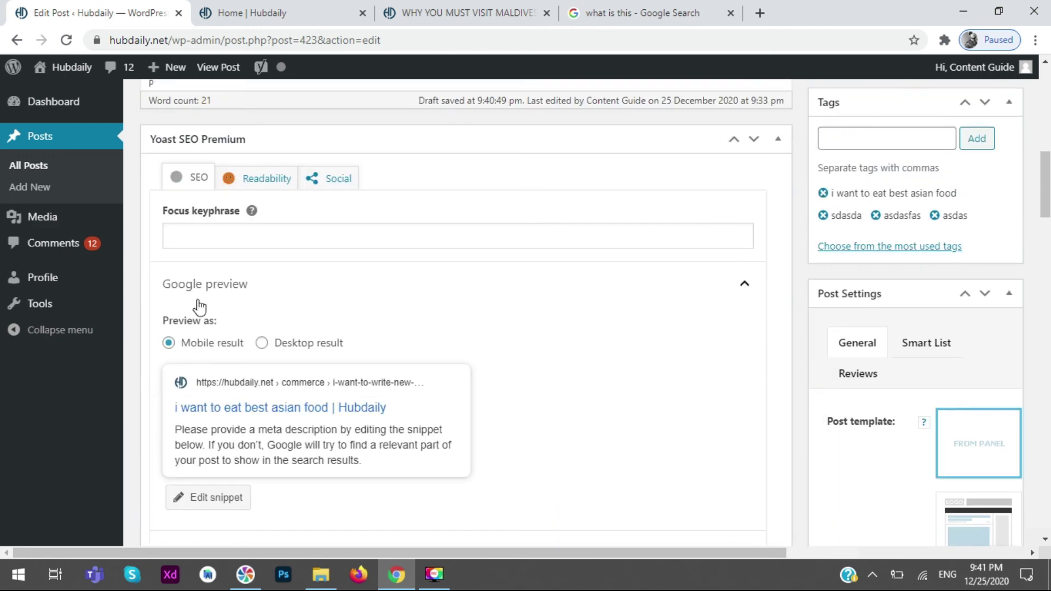
scroll(235, 340, down, 7)
scroll(265, 370, up, 8)
click(257, 254)
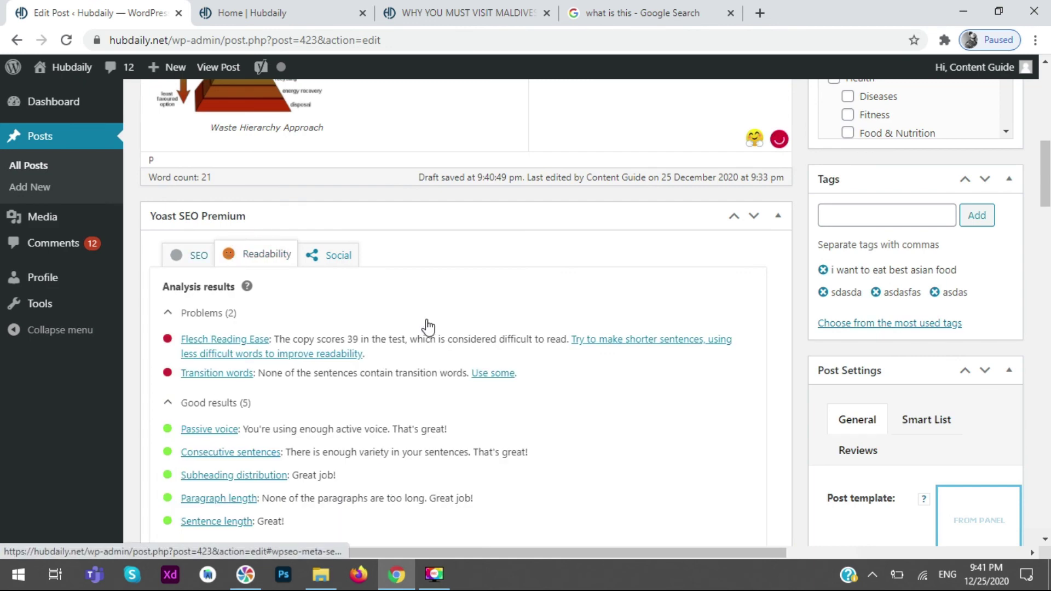
click(178, 256)
- Accept Grammarly's 'categories' suggestion for the misspelled word in item 3
scroll(340, 353, up, 9)
scroll(336, 347, up, 2)
mouse_move(251, 384)
click(243, 414)
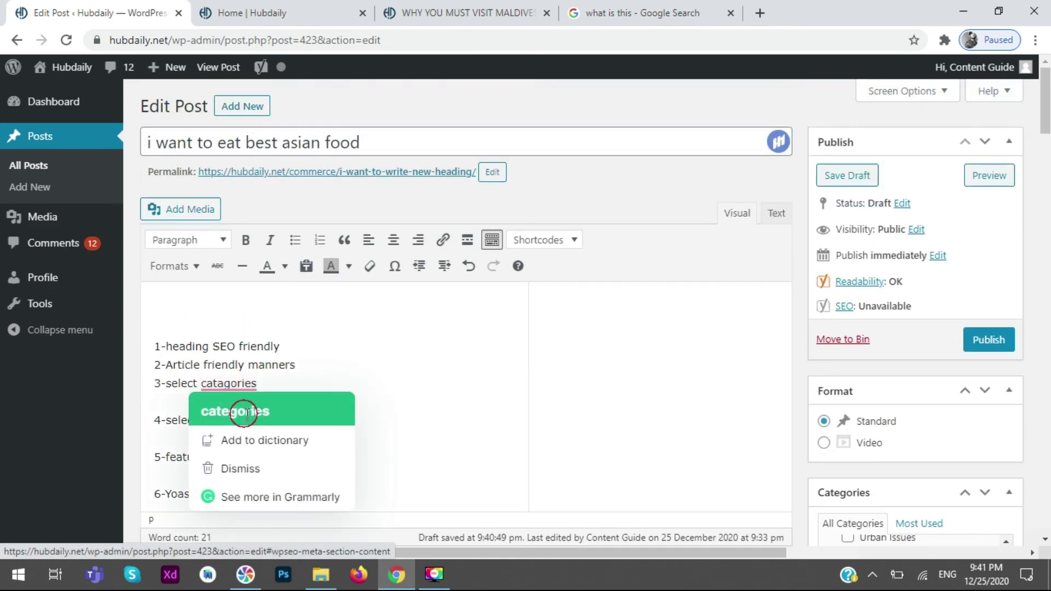
scroll(312, 411, down, 2)
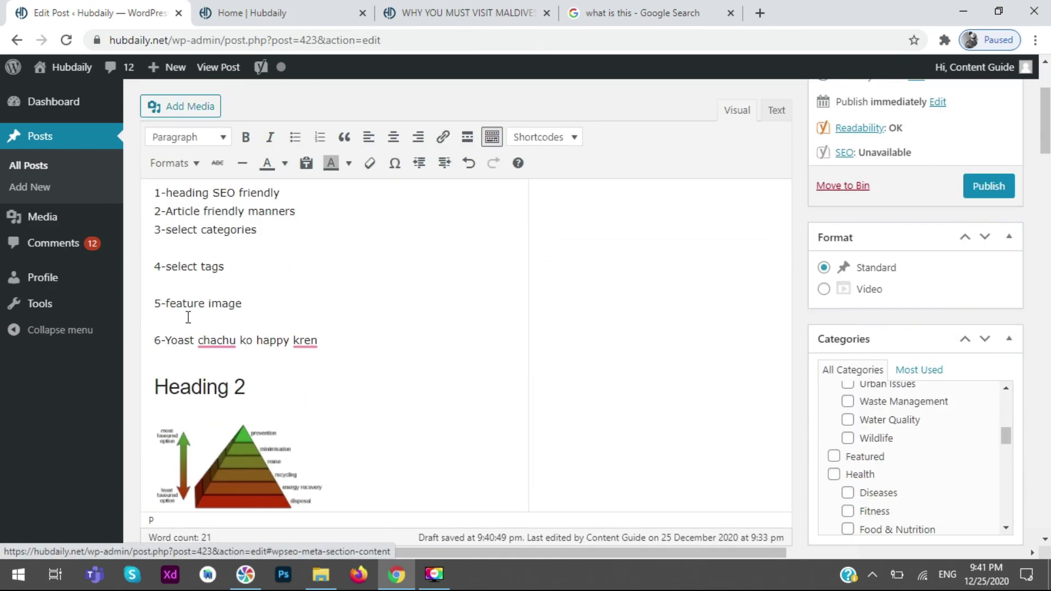
click(337, 342)
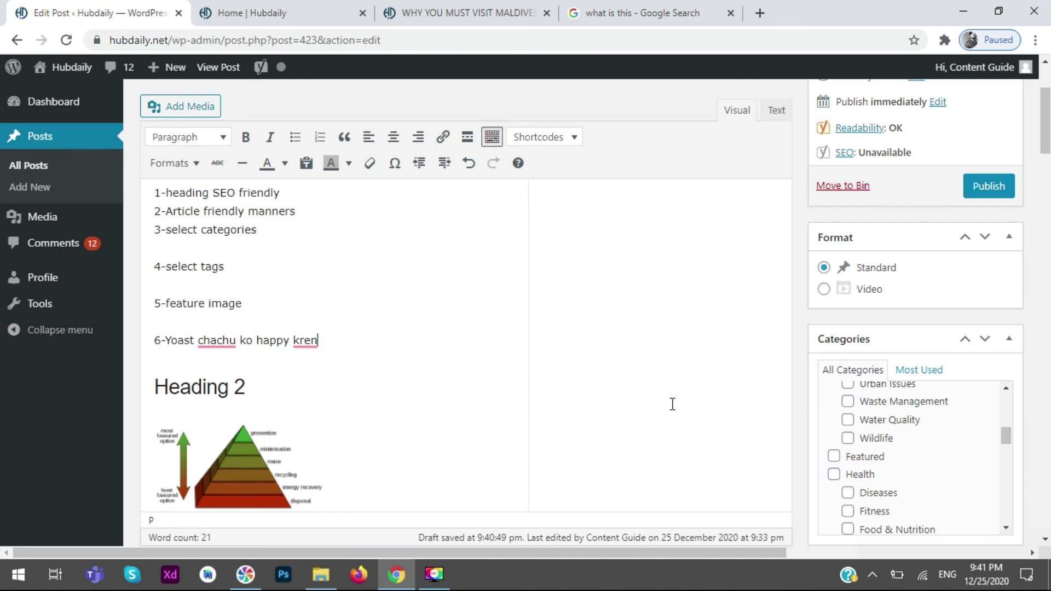
scroll(669, 361, up, 3)
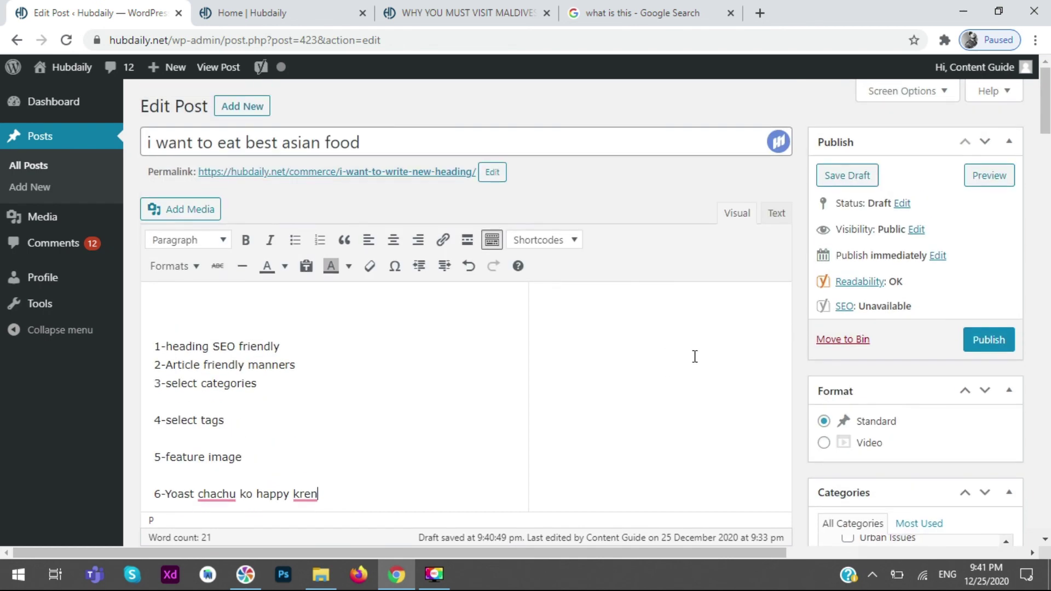
click(1002, 182)
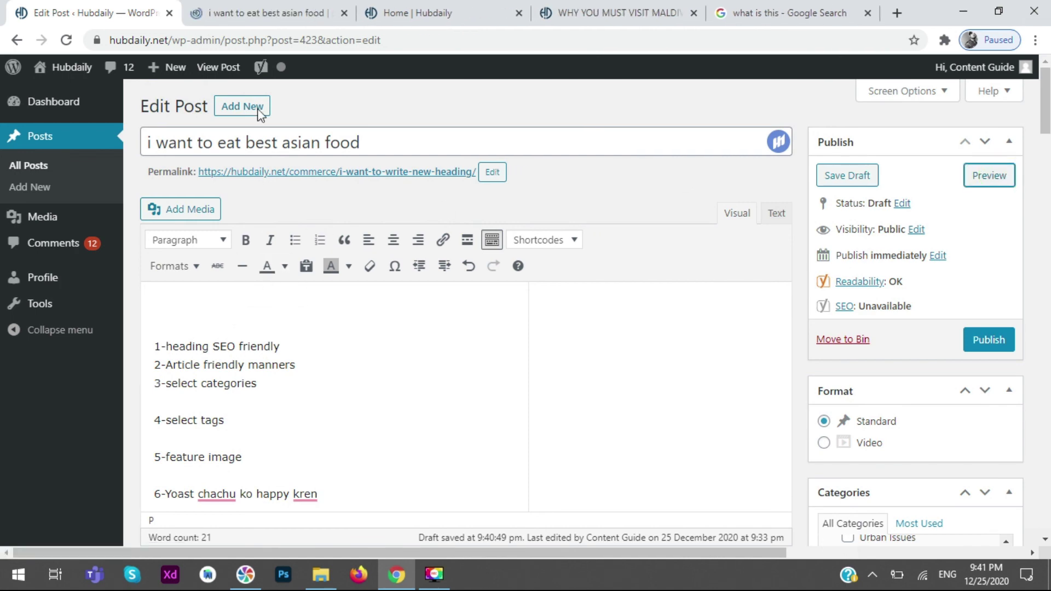
scroll(5, 366, down, 7)
scroll(5, 367, up, 5)
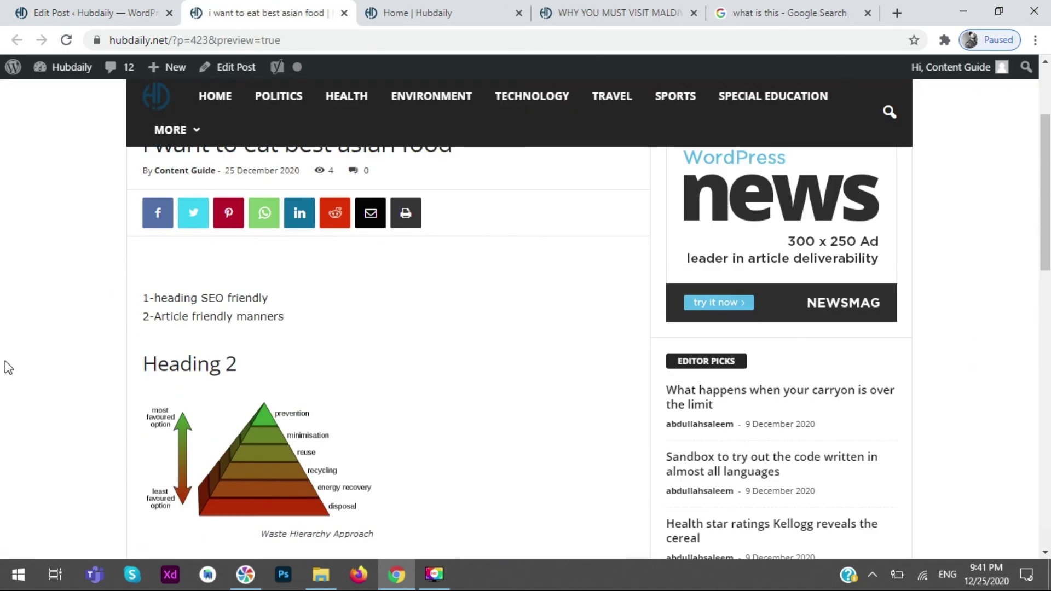
scroll(7, 361, up, 3)
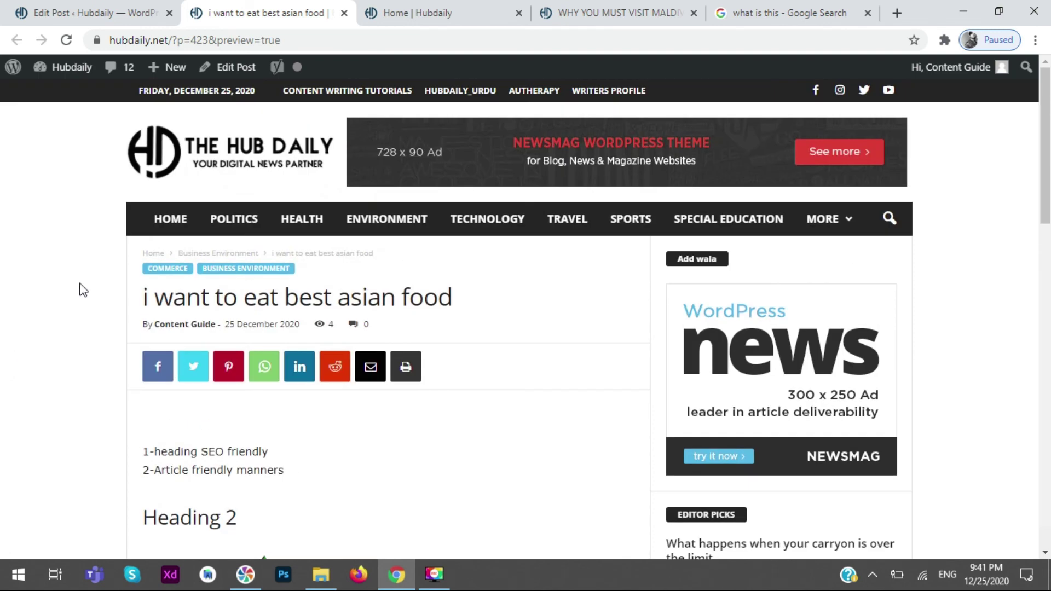
click(112, 11)
click(344, 12)
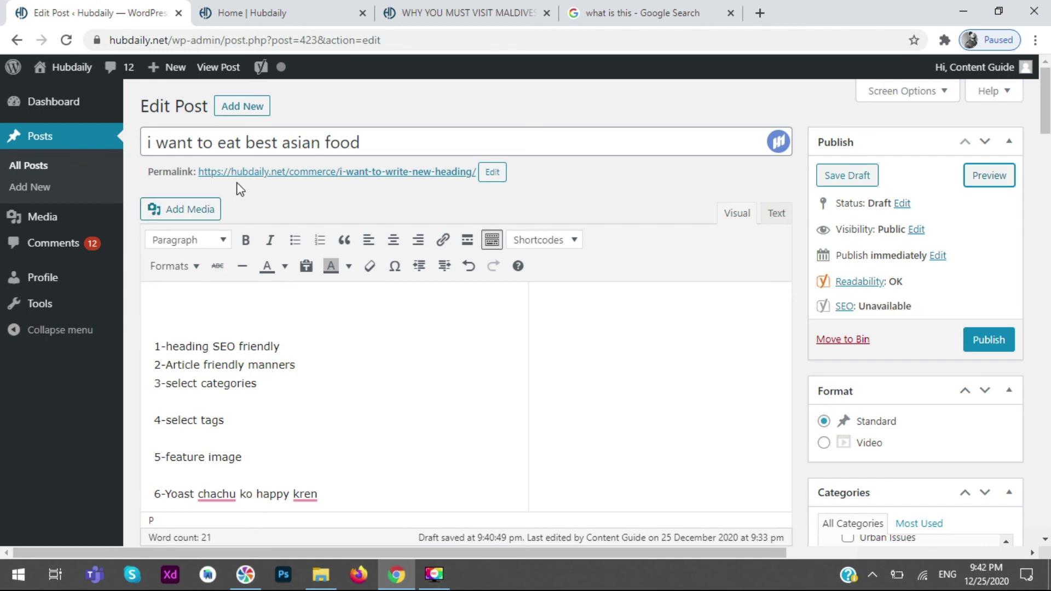
scroll(712, 433, down, 1)
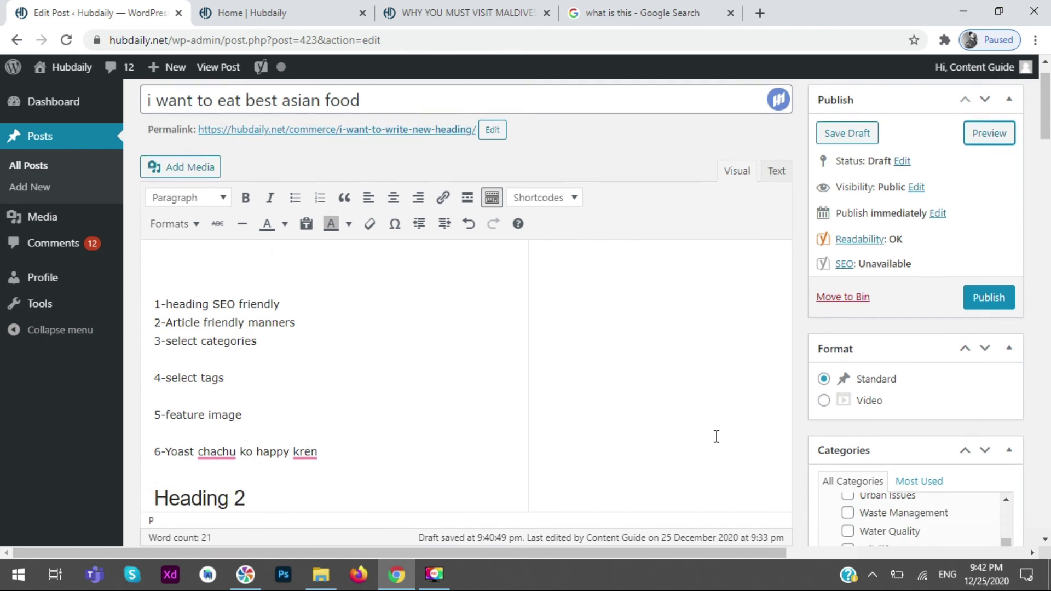
scroll(717, 441, down, 3)
scroll(713, 474, down, 5)
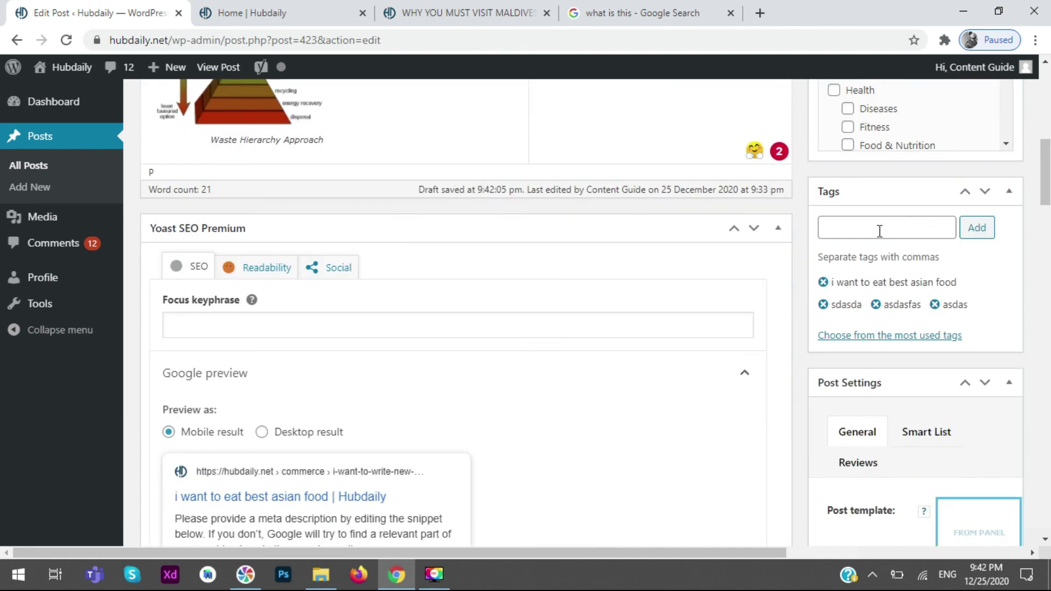
scroll(853, 250, down, 7)
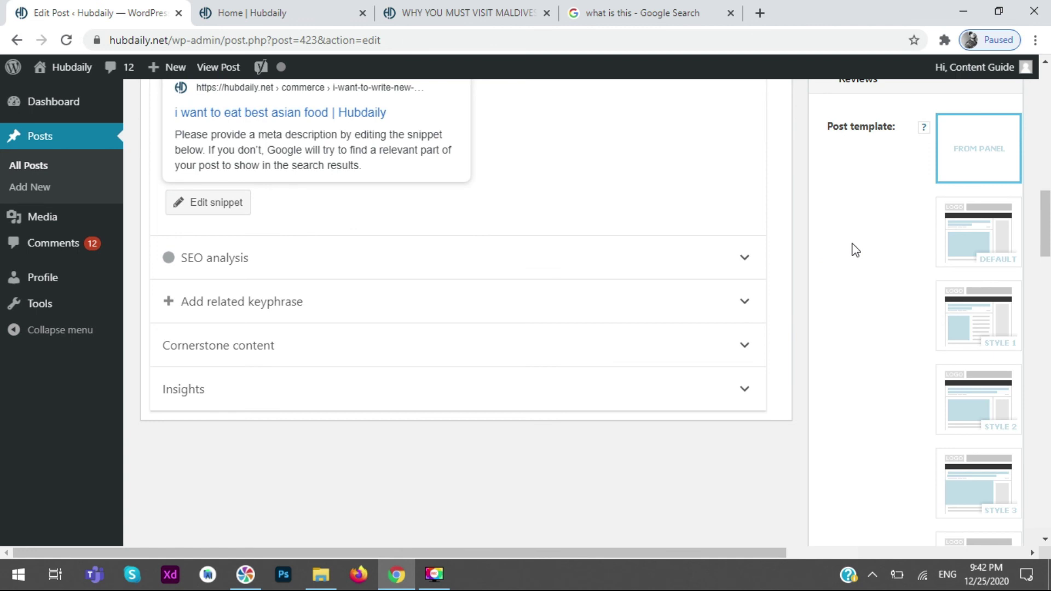
scroll(856, 217, down, 7)
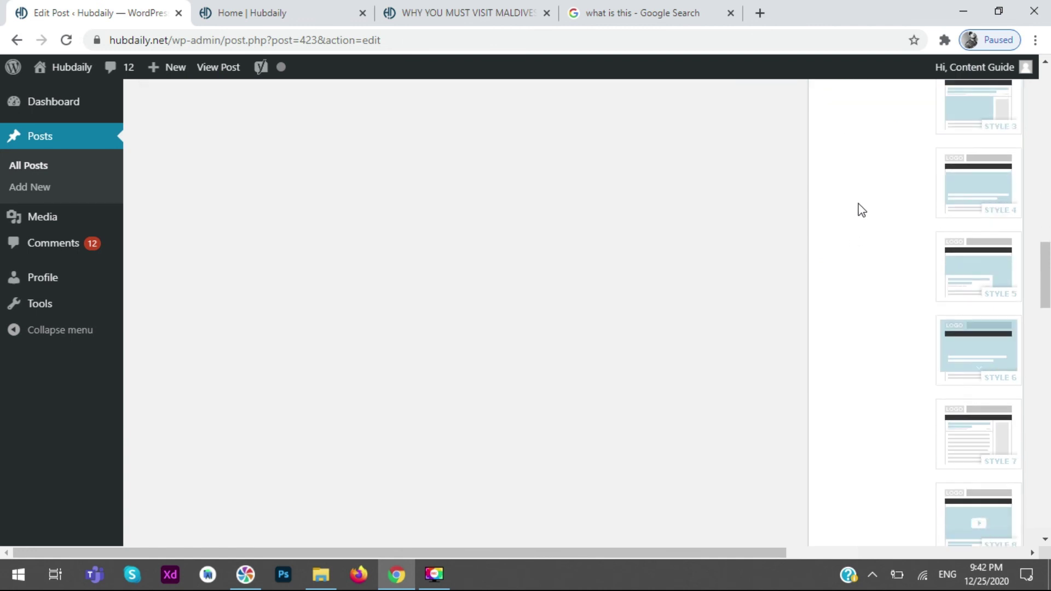
scroll(812, 215, up, 4)
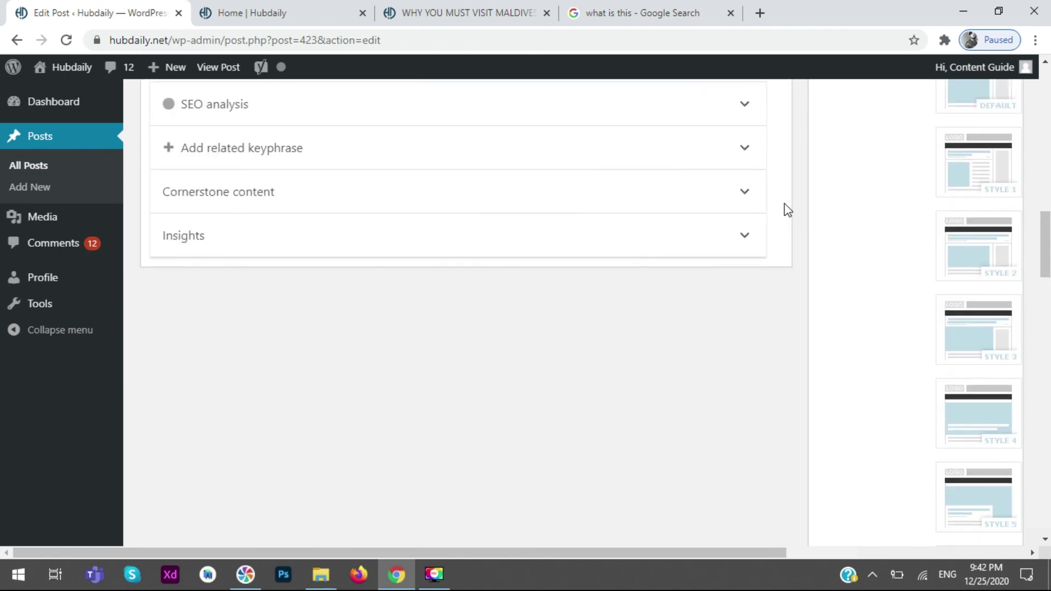
drag(1046, 251, 1046, 91)
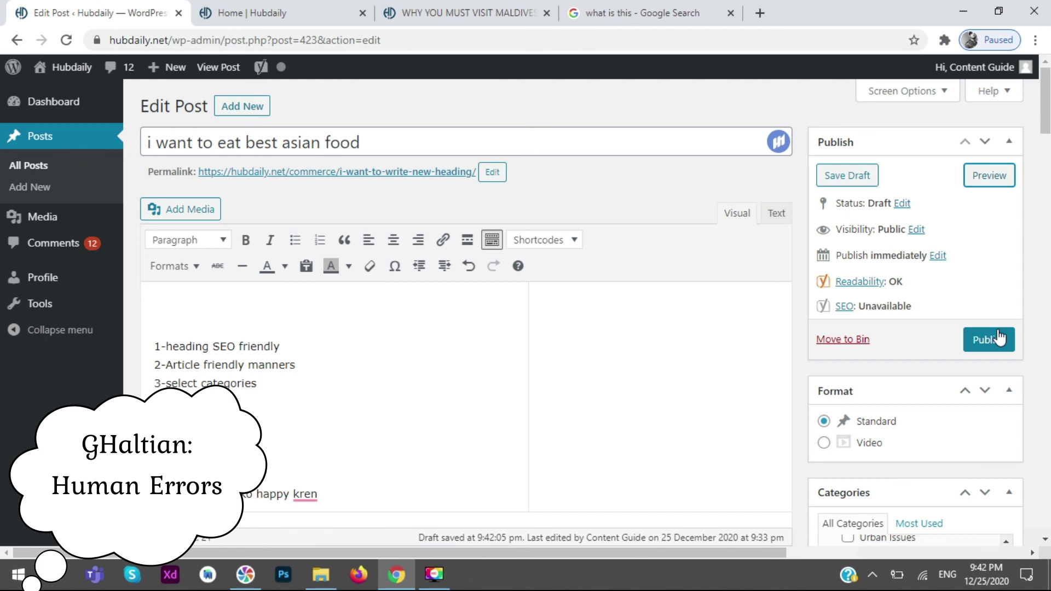
click(711, 140)
scroll(633, 313, down, 2)
scroll(633, 312, down, 5)
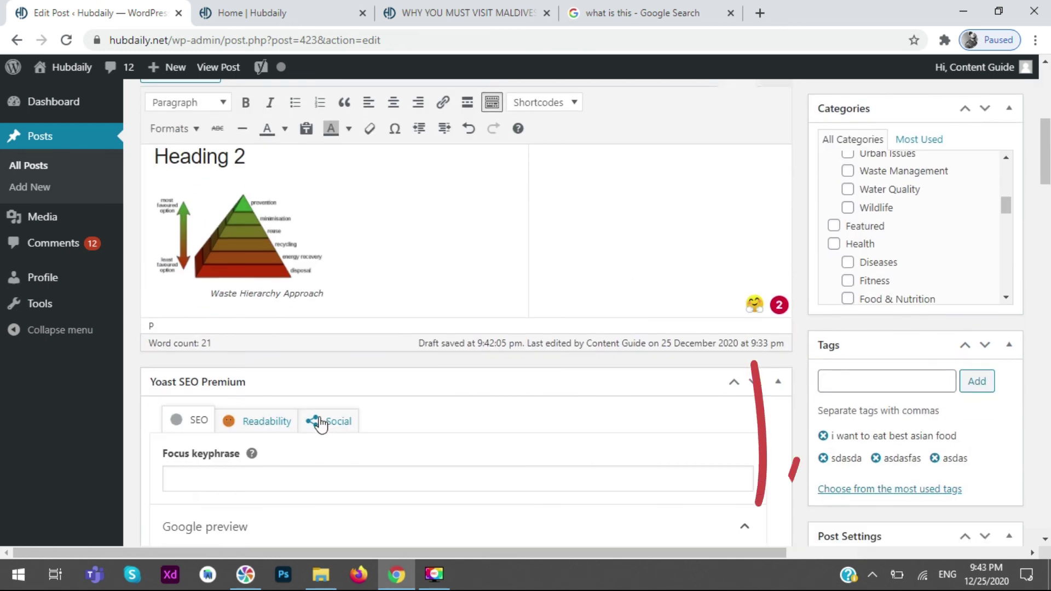
scroll(549, 394, down, 5)
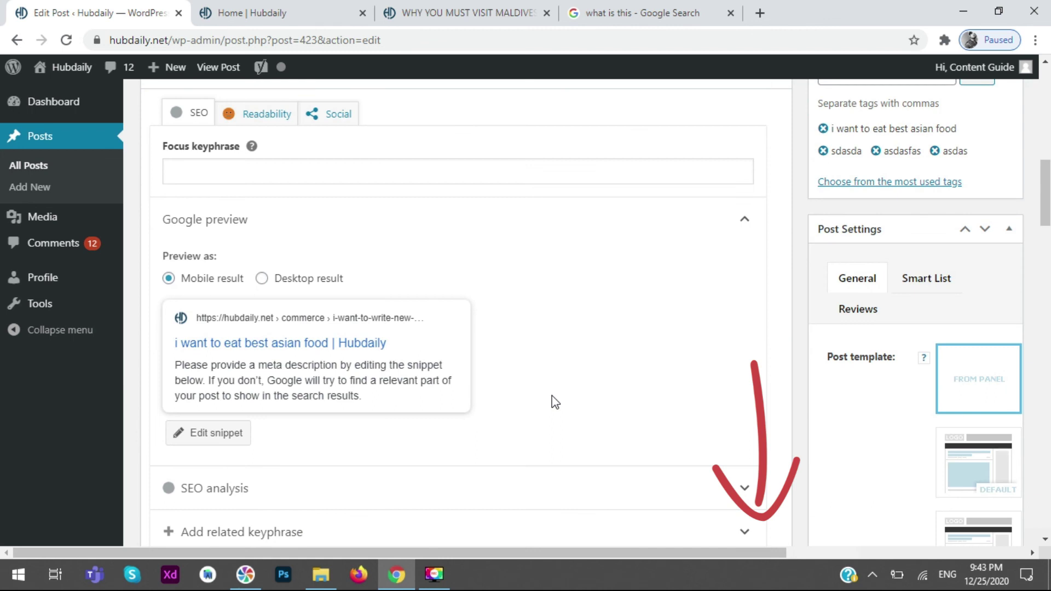